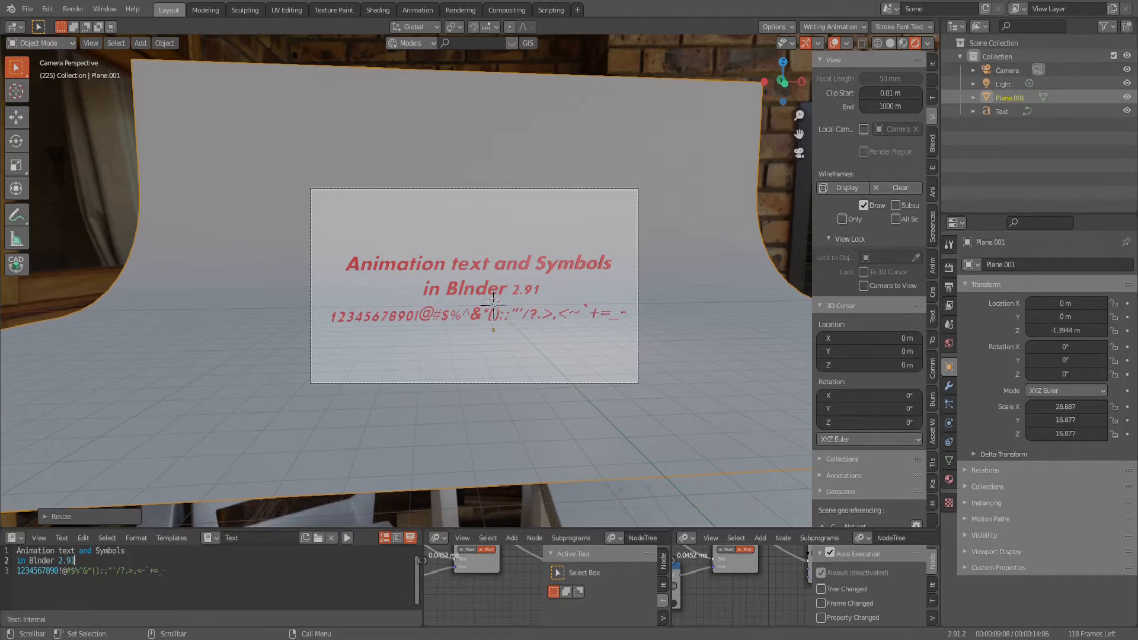
{"action": "scroll", "coordinate": [425, 290], "scroll_direction": "up", "scroll_amount": 3}
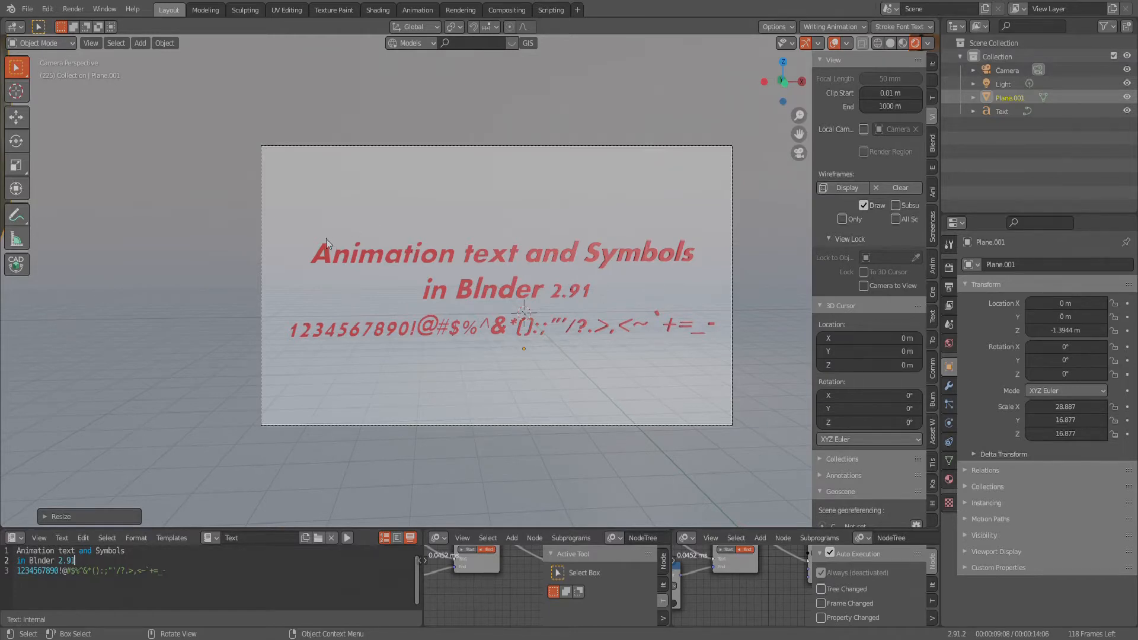
{"action": "scroll", "coordinate": [329, 236], "scroll_direction": "down", "scroll_amount": 1}
{"action": "scroll", "coordinate": [637, 269], "scroll_direction": "up", "scroll_amount": 2}
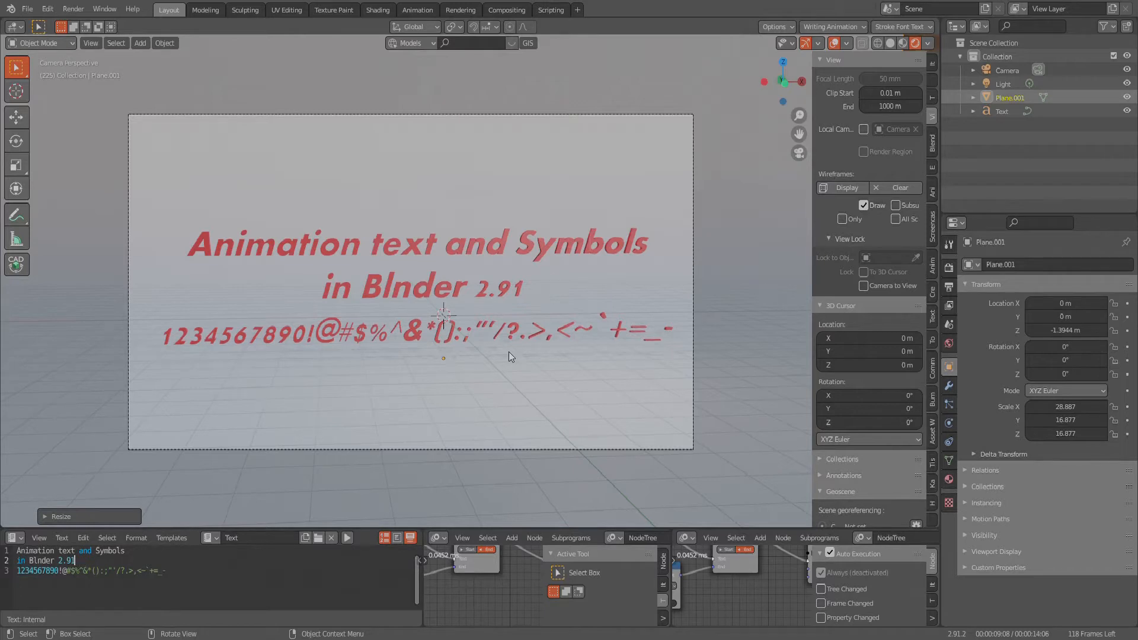
{"action": "scroll", "coordinate": [585, 279], "scroll_direction": "down", "scroll_amount": 2}
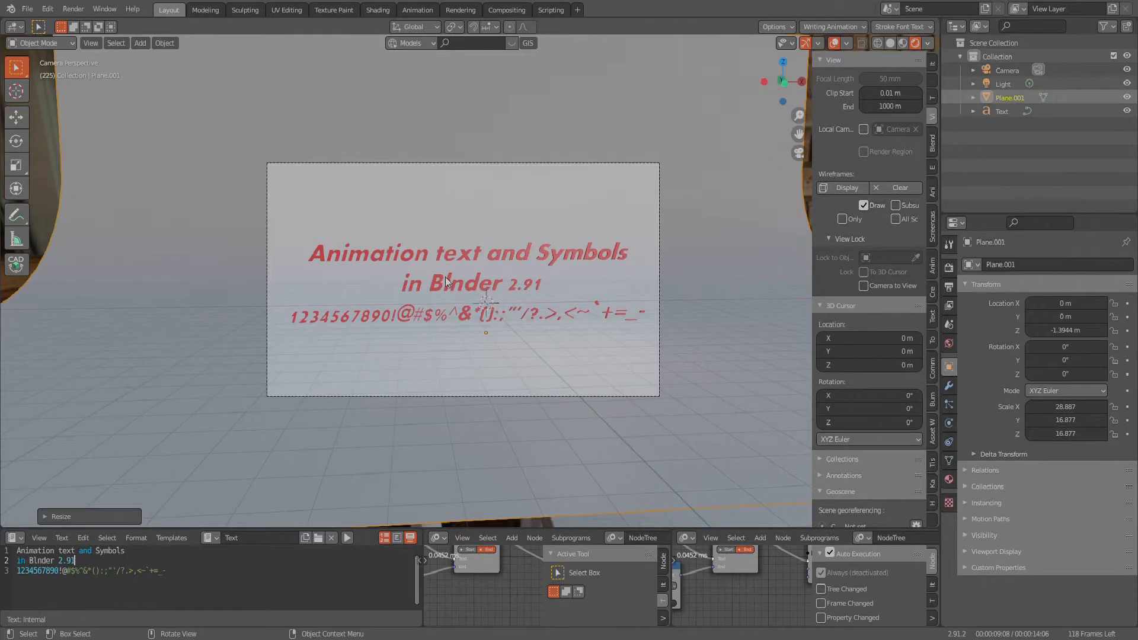
{"action": "scroll", "coordinate": [445, 276], "scroll_direction": "up", "scroll_amount": 3}
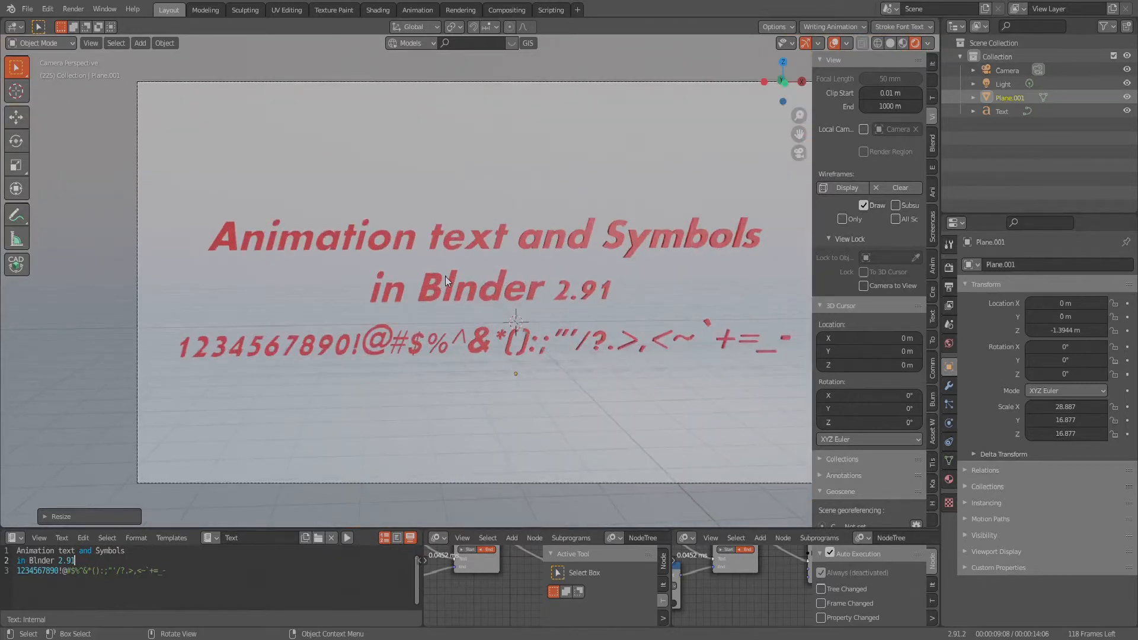
{"action": "scroll", "coordinate": [534, 296], "scroll_direction": "down", "scroll_amount": 1}
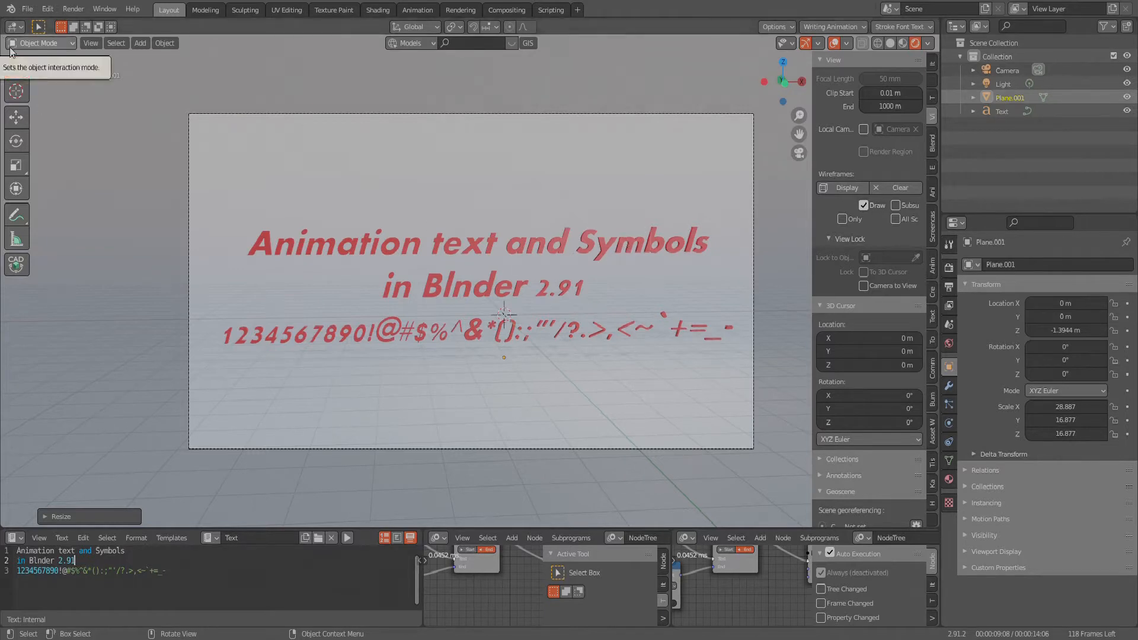
- Start a new General file without saving the current changes, and delete the default cube
{"action": "left_click", "coordinate": [30, 9]}
{"action": "mouse_move", "coordinate": [44, 24]}
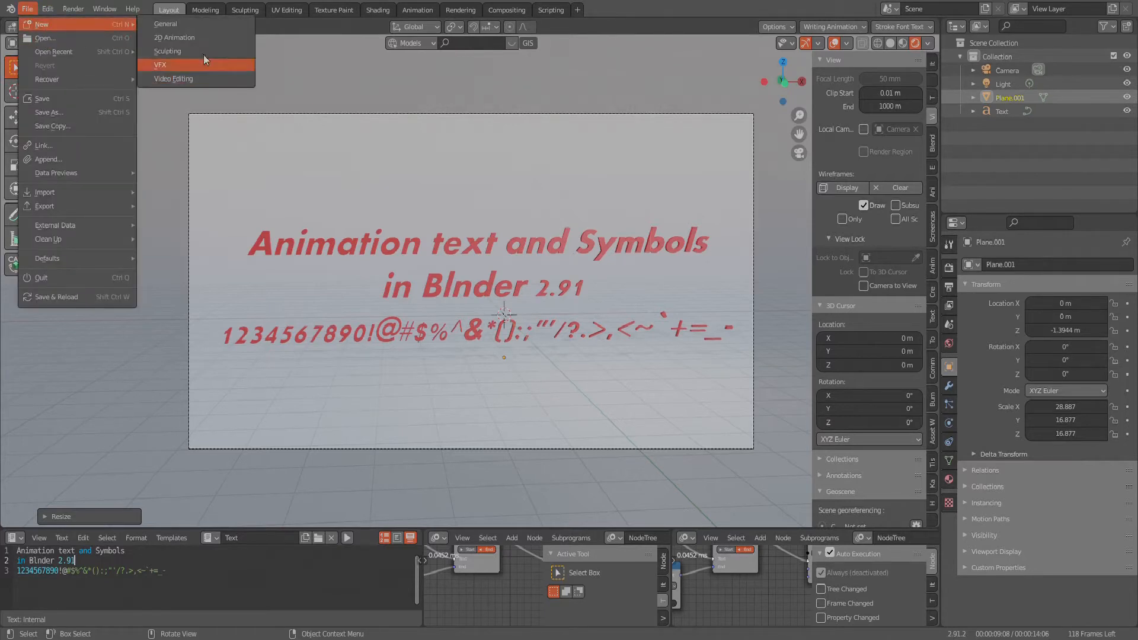
{"action": "left_click", "coordinate": [184, 23]}
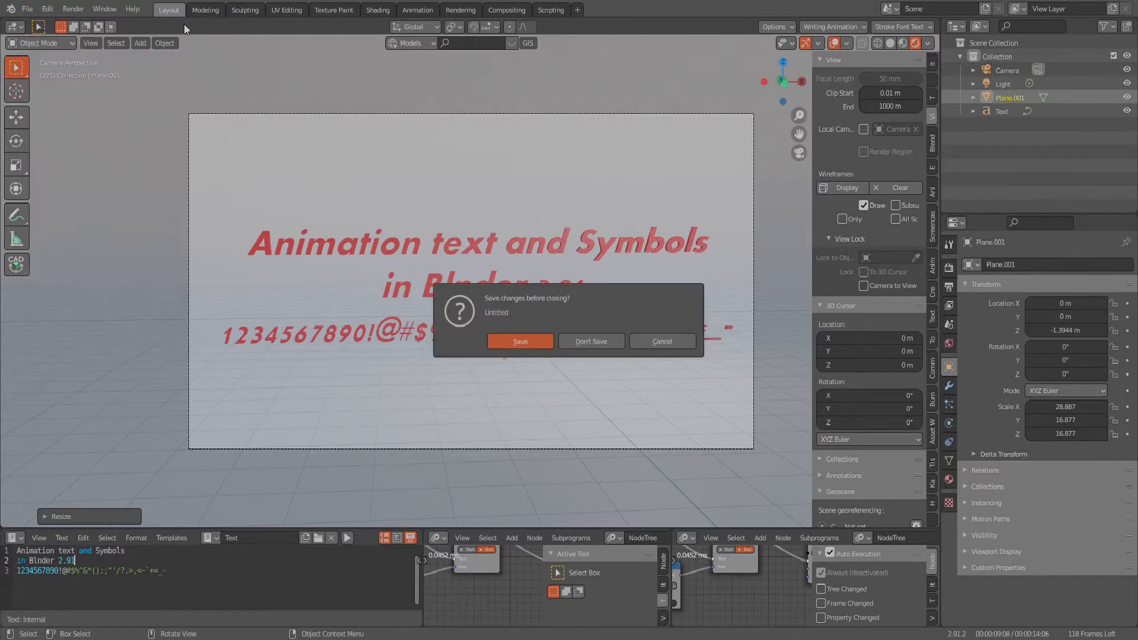
{"action": "left_click", "coordinate": [589, 342]}
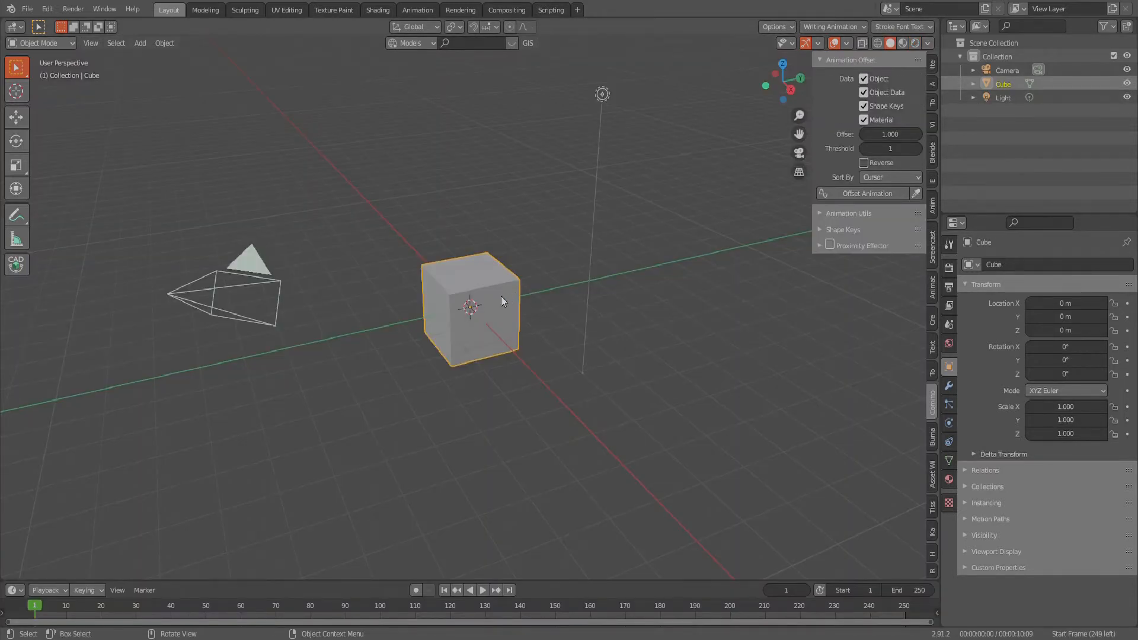
{"action": "key", "text": "Delete"}
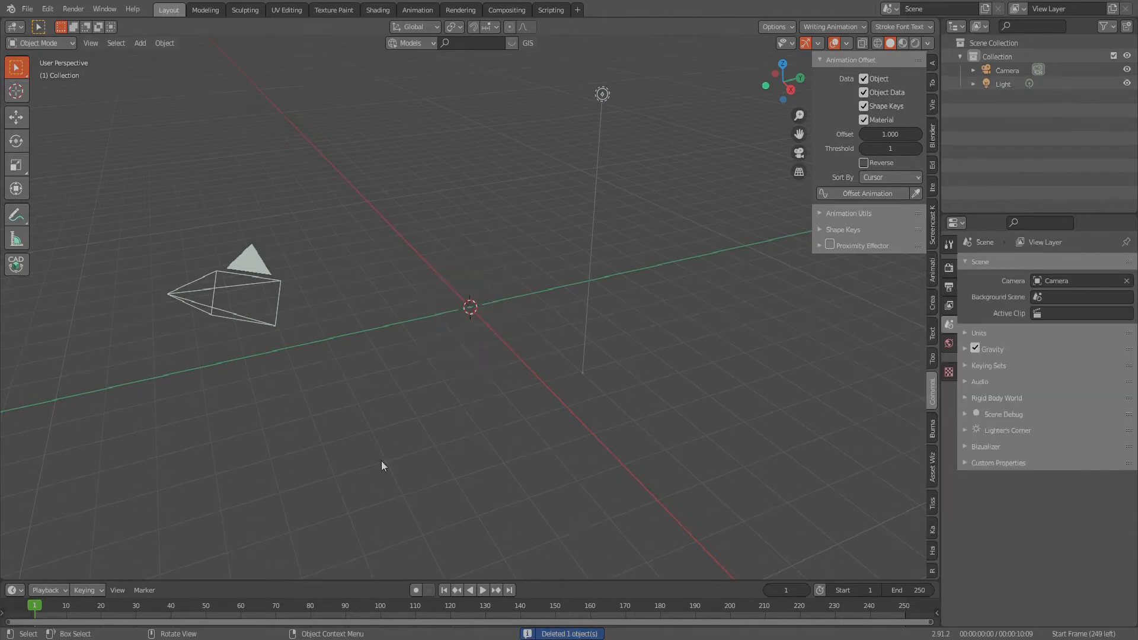
- Add a text object at the world origin of the emptied scene
{"action": "scroll", "coordinate": [464, 357], "scroll_direction": "up", "scroll_amount": 3}
{"action": "scroll", "coordinate": [464, 357], "scroll_direction": "down", "scroll_amount": 2}
{"action": "scroll", "coordinate": [501, 265], "scroll_direction": "up", "scroll_amount": 4}
{"action": "middle_click_drag", "start_coordinate": [454, 325], "coordinate": [494, 322]}
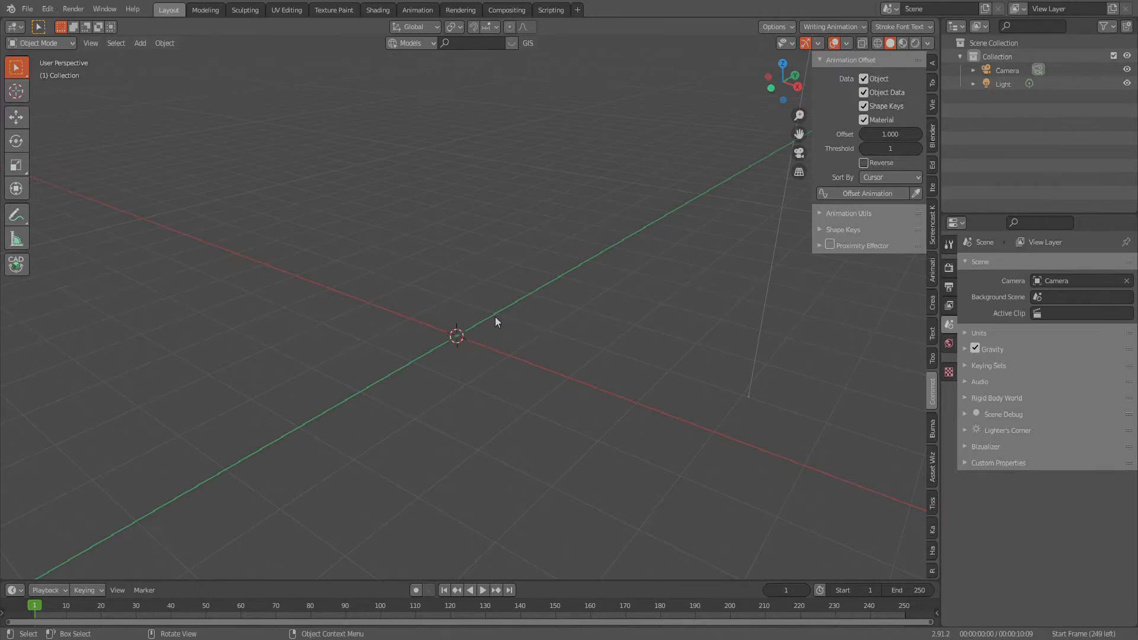
{"action": "key", "text": "shift+a"}
{"action": "mouse_move", "coordinate": [497, 313]}
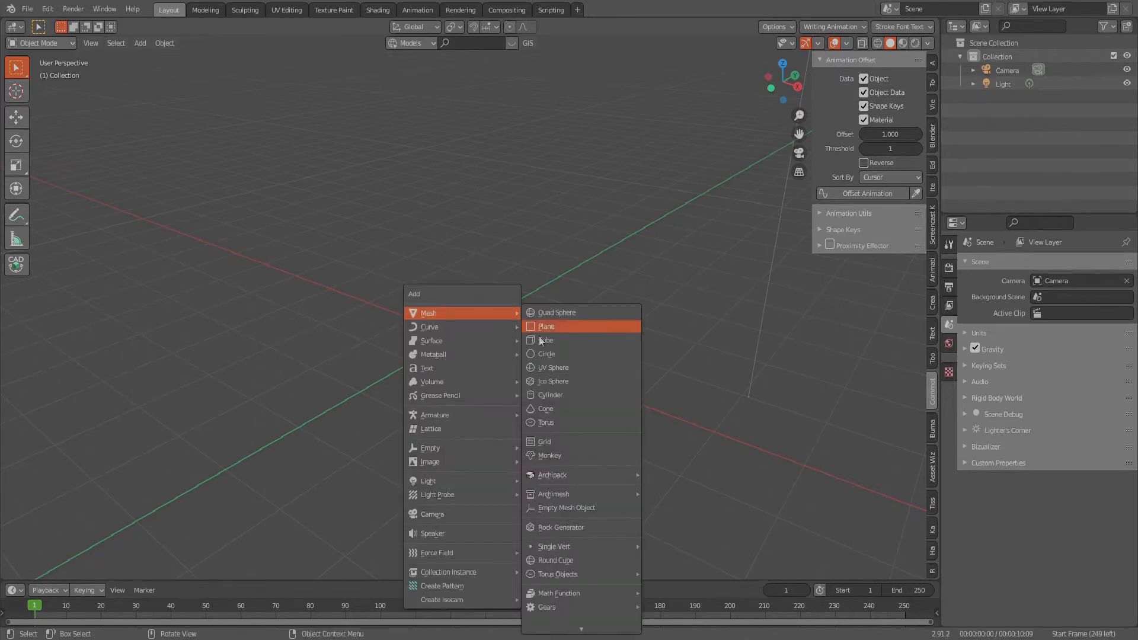
{"action": "left_click", "coordinate": [472, 369]}
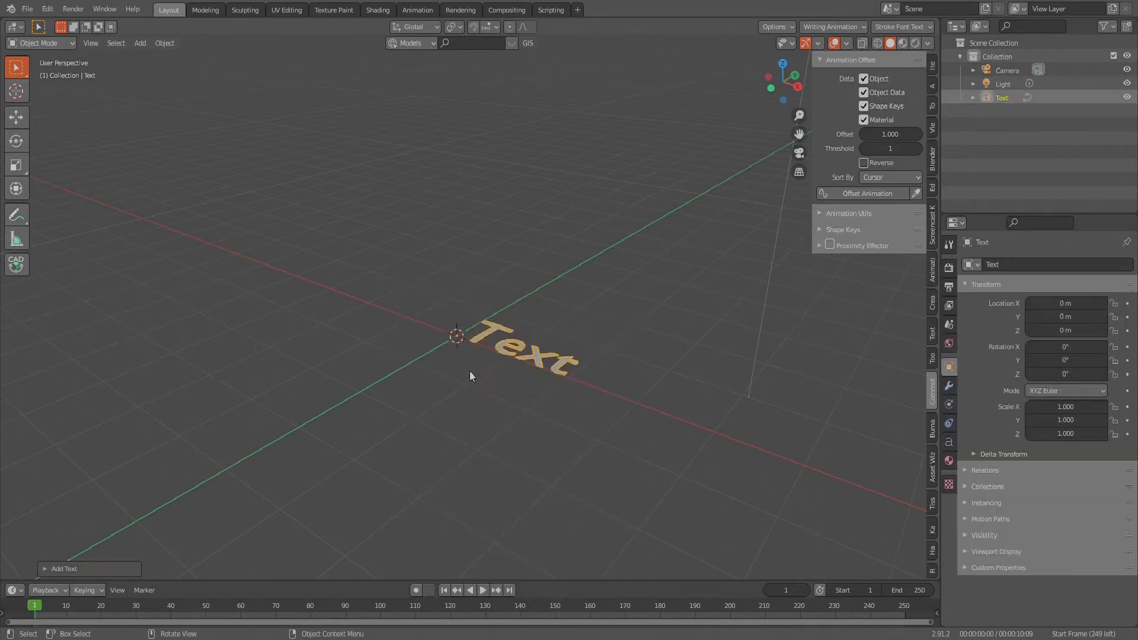
- Rotate the text object 90° about the X axis so it stands upright
{"action": "key", "text": "r"}
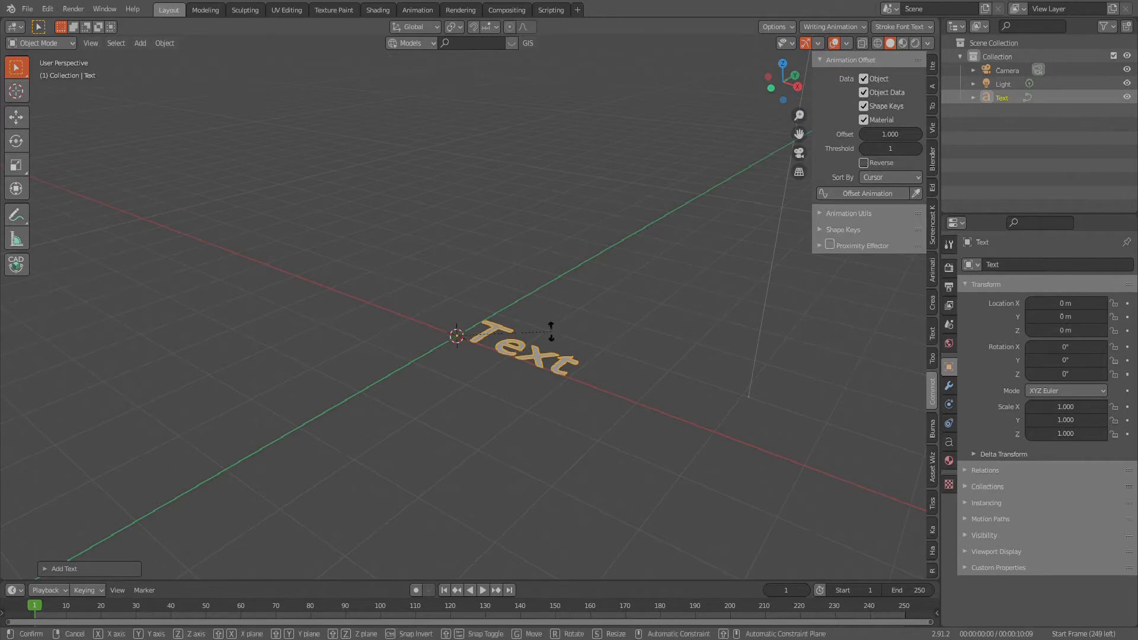
{"action": "key", "text": "x"}
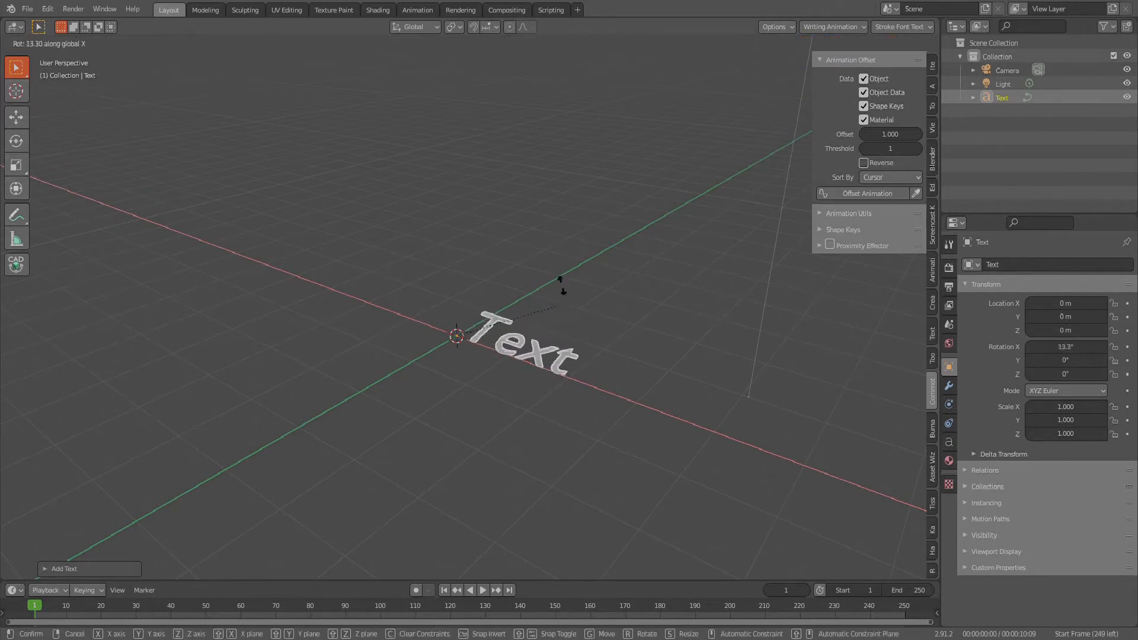
{"action": "type", "text": "90"}
{"action": "key", "text": "Return"}
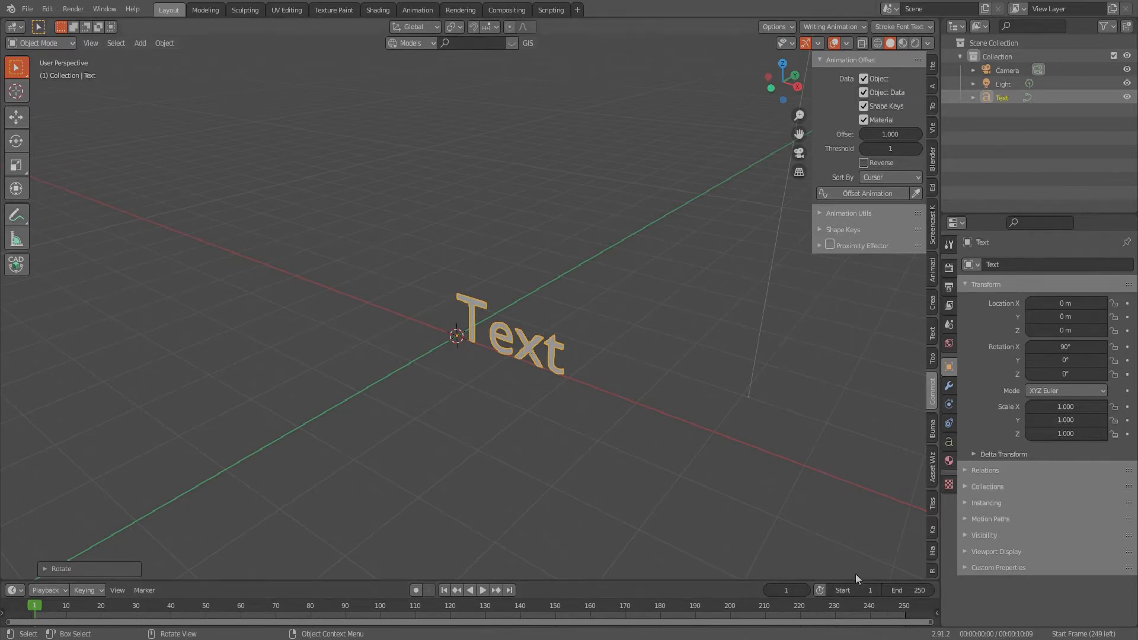
- Split the 3D viewport into two side-by-side areas and make the new one a widened Animation Nodes editor
{"action": "mouse_move", "coordinate": [853, 581]}
{"action": "left_mouse_down"}
{"action": "mouse_move", "coordinate": [848, 532]}
{"action": "mouse_move", "coordinate": [842, 578]}
{"action": "left_mouse_up"}
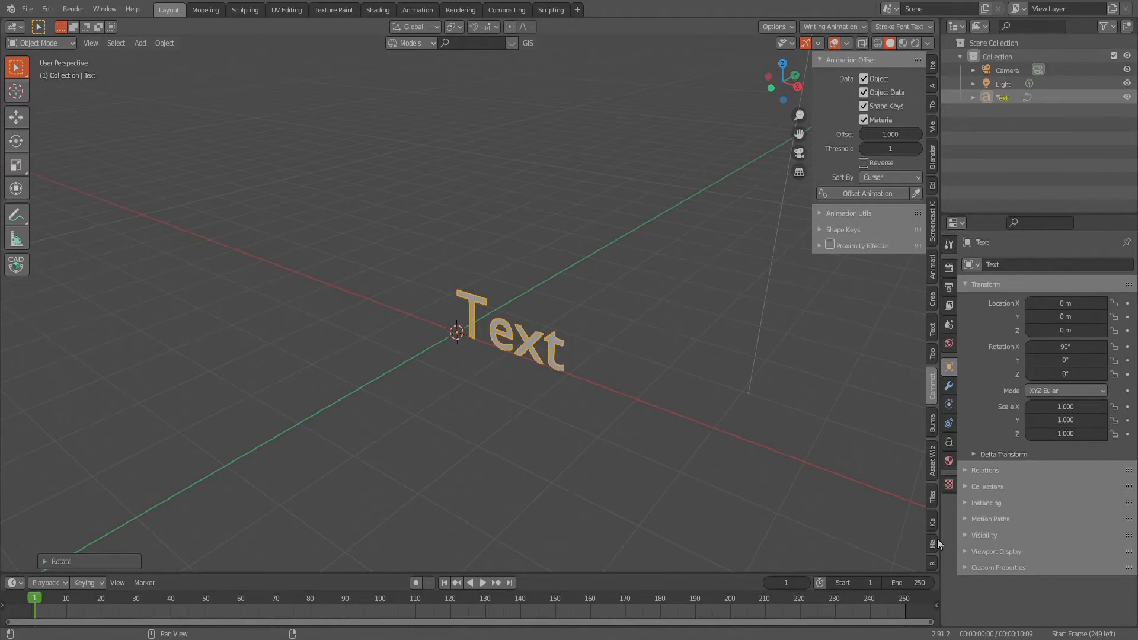
{"action": "left_click_drag", "start_coordinate": [937, 564], "coordinate": [538, 521]}
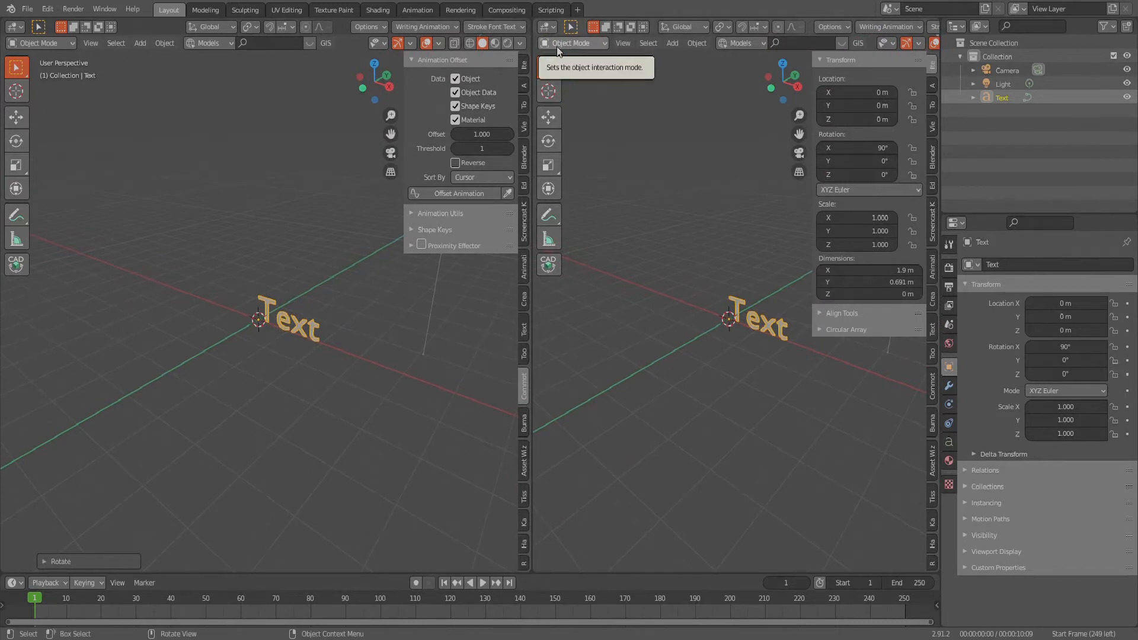
{"action": "left_click", "coordinate": [556, 46]}
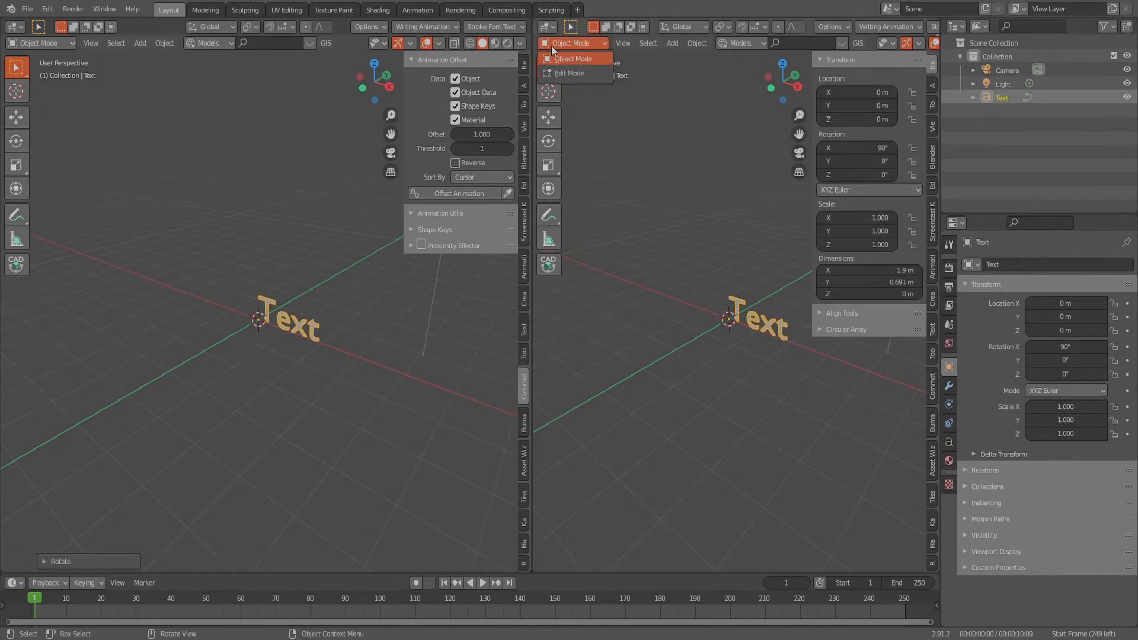
{"action": "left_click", "coordinate": [586, 59]}
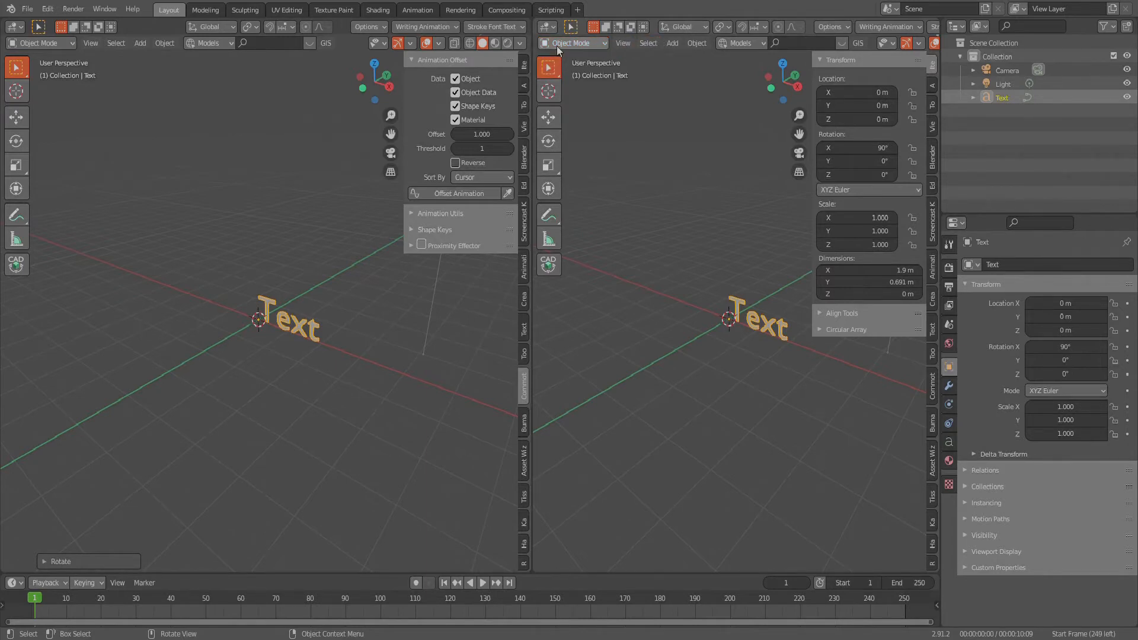
{"action": "left_click", "coordinate": [547, 27]}
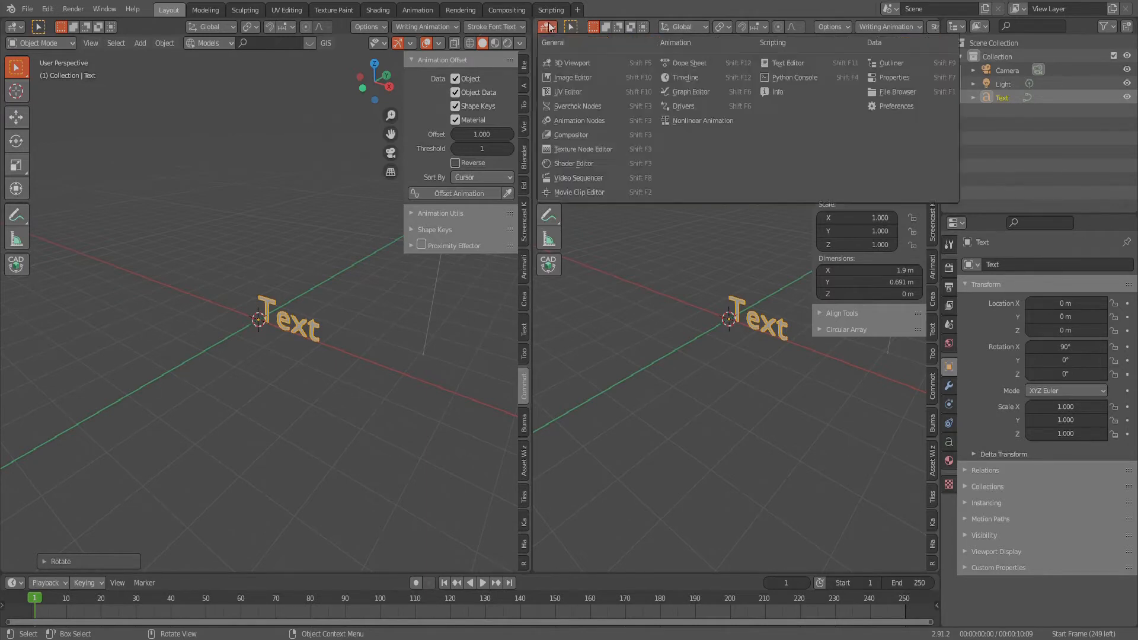
{"action": "left_click", "coordinate": [574, 123]}
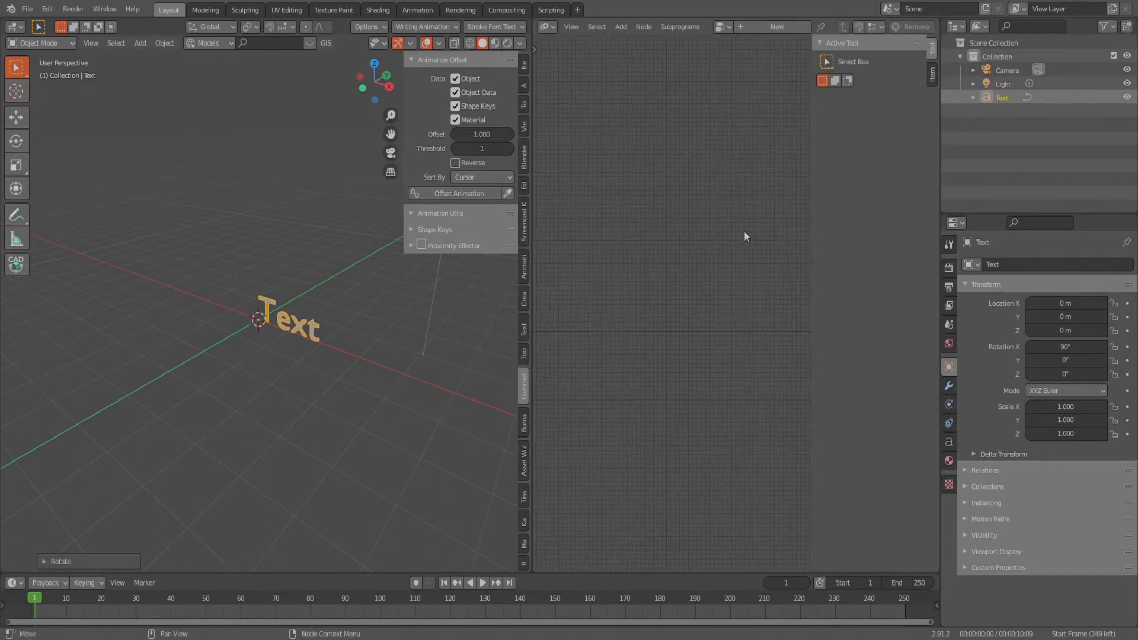
{"action": "left_click_drag", "start_coordinate": [532, 224], "coordinate": [456, 214]}
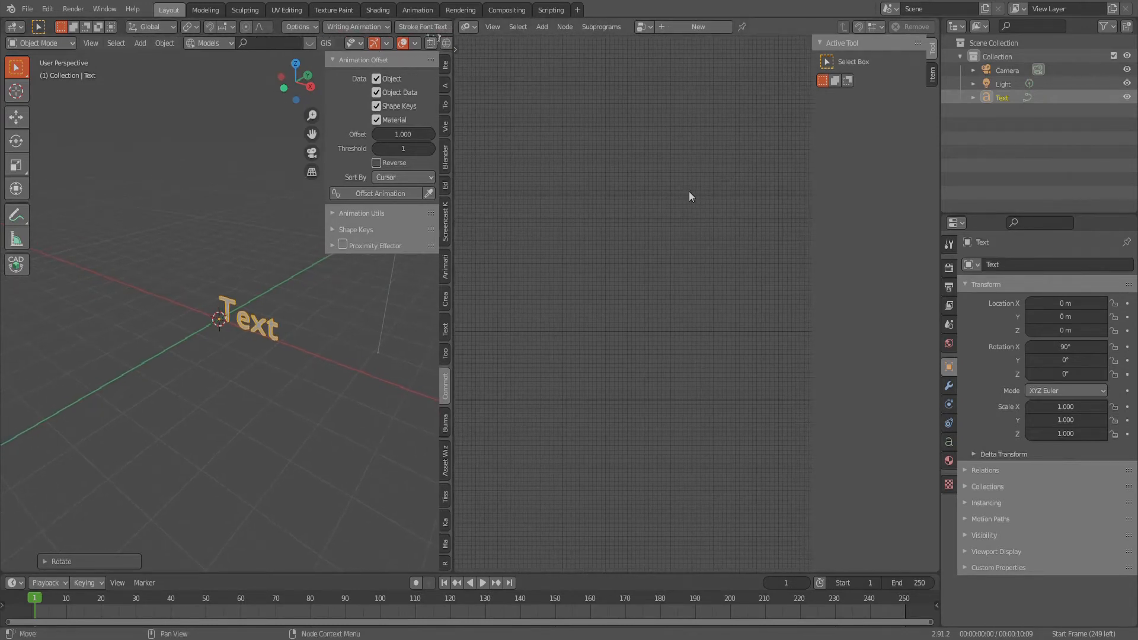
- Create a new node tree and place a Text Object Output node in its upper area
{"action": "key", "text": "shift+a"}
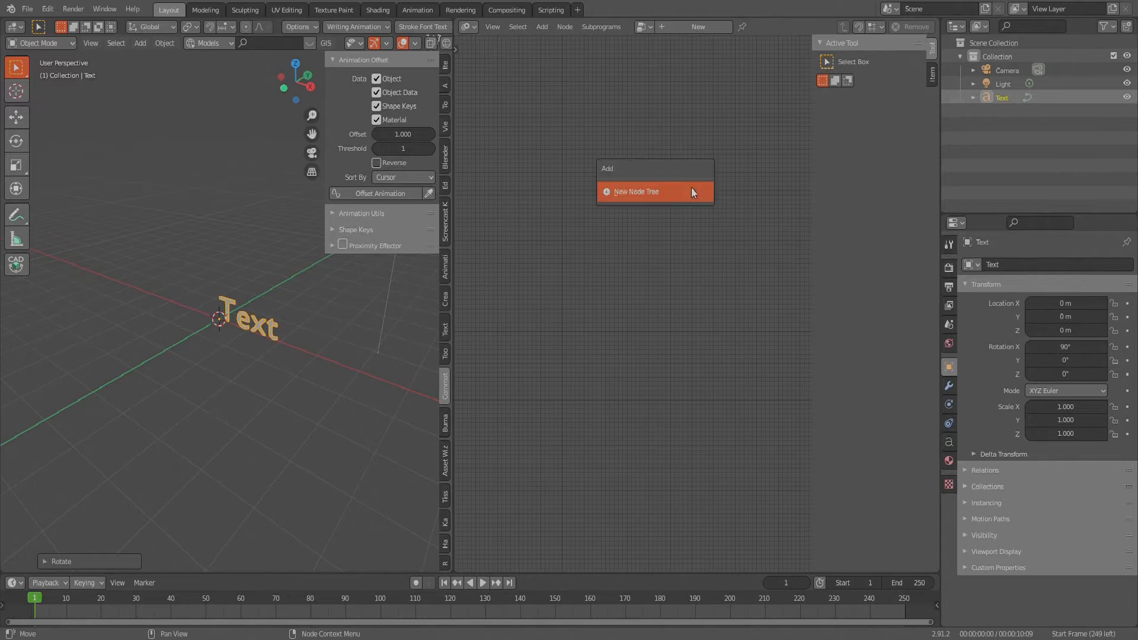
{"action": "left_click", "coordinate": [657, 198]}
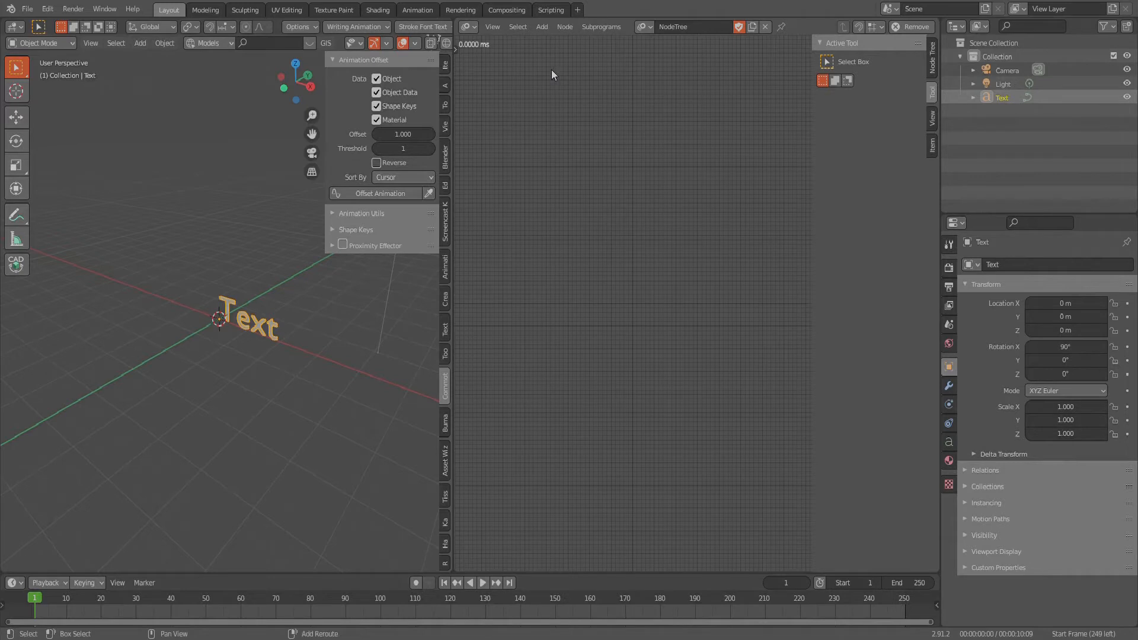
{"action": "key", "text": "shift+a"}
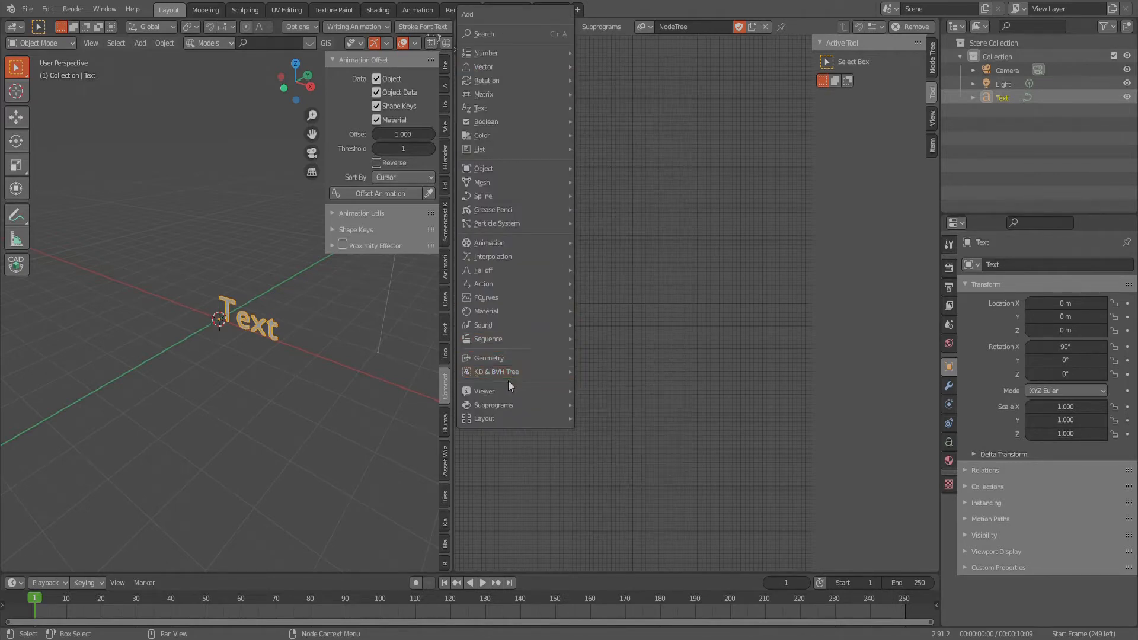
{"action": "mouse_move", "coordinate": [514, 270]}
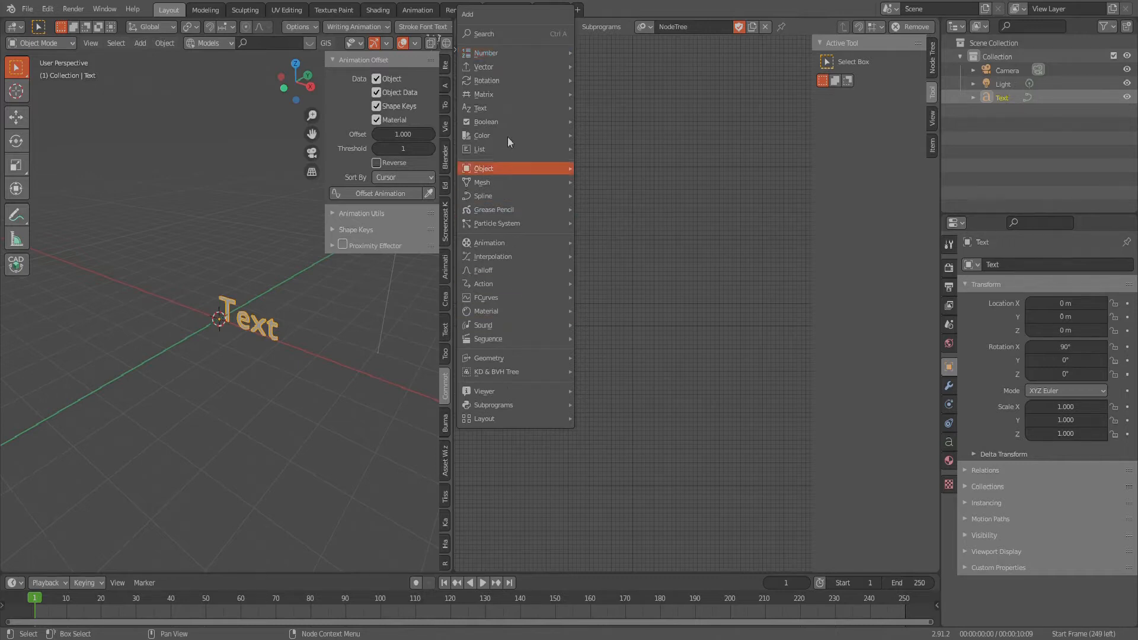
{"action": "mouse_move", "coordinate": [513, 109]}
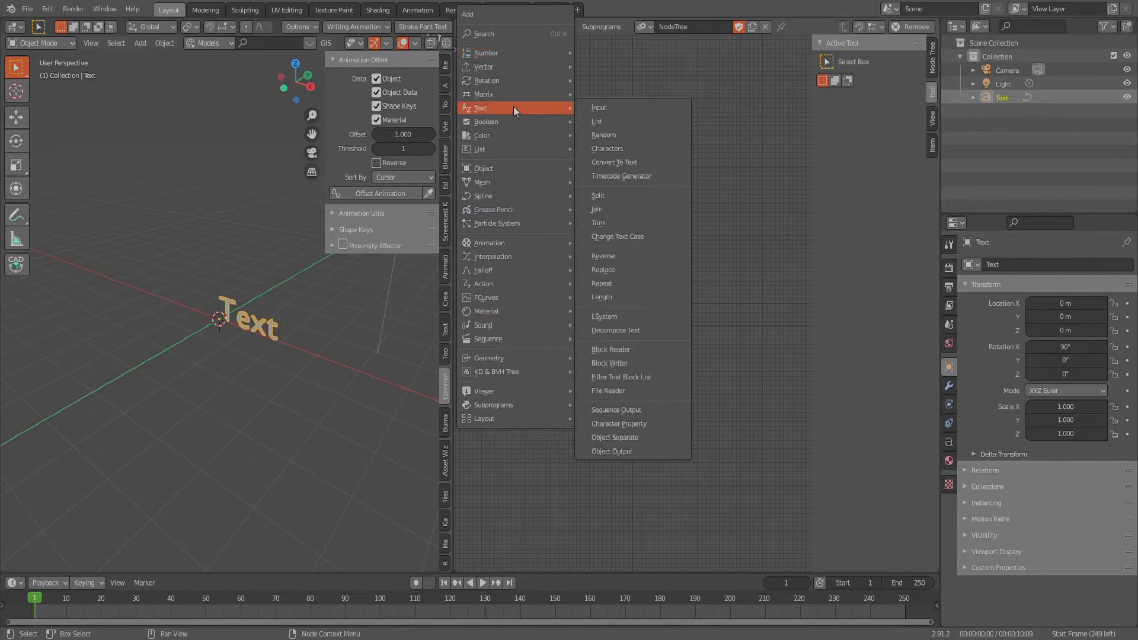
{"action": "left_click", "coordinate": [641, 449]}
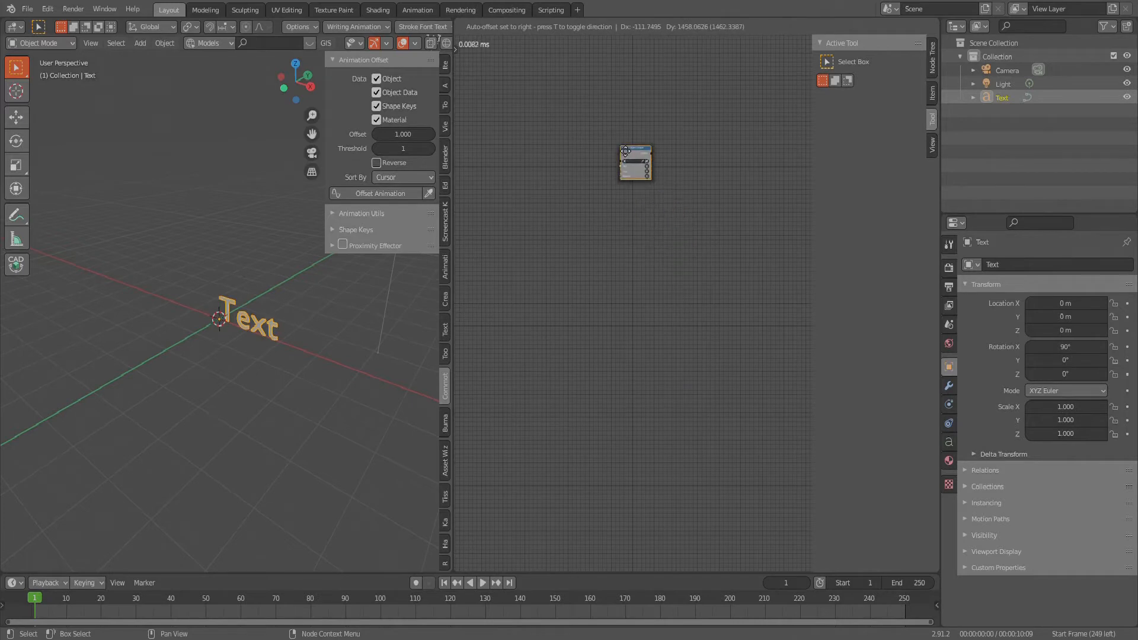
{"action": "left_click", "coordinate": [731, 136]}
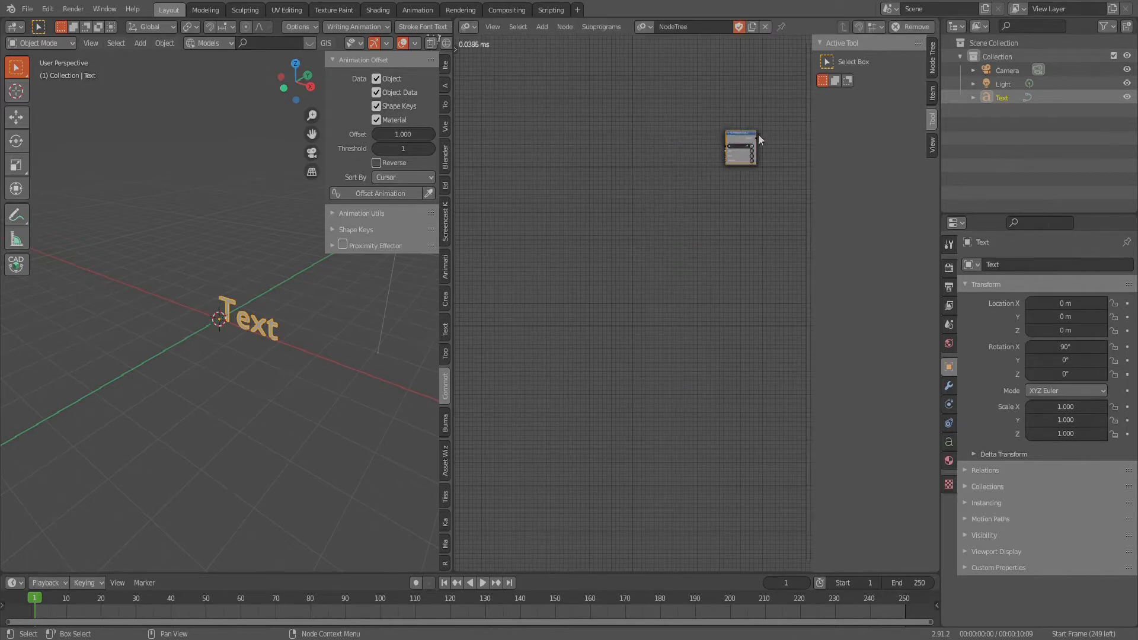
- Assign the scene's text object as the target of the Text Object Output node
{"action": "scroll", "coordinate": [759, 132], "scroll_direction": "up", "scroll_amount": 5}
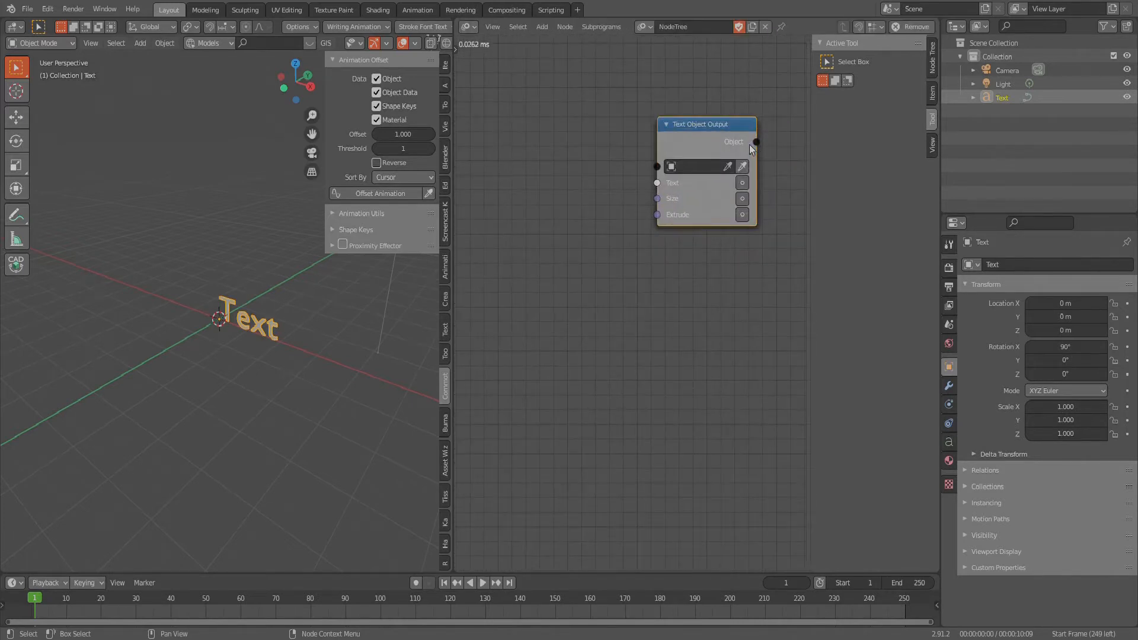
{"action": "scroll", "coordinate": [737, 147], "scroll_direction": "up", "scroll_amount": 2}
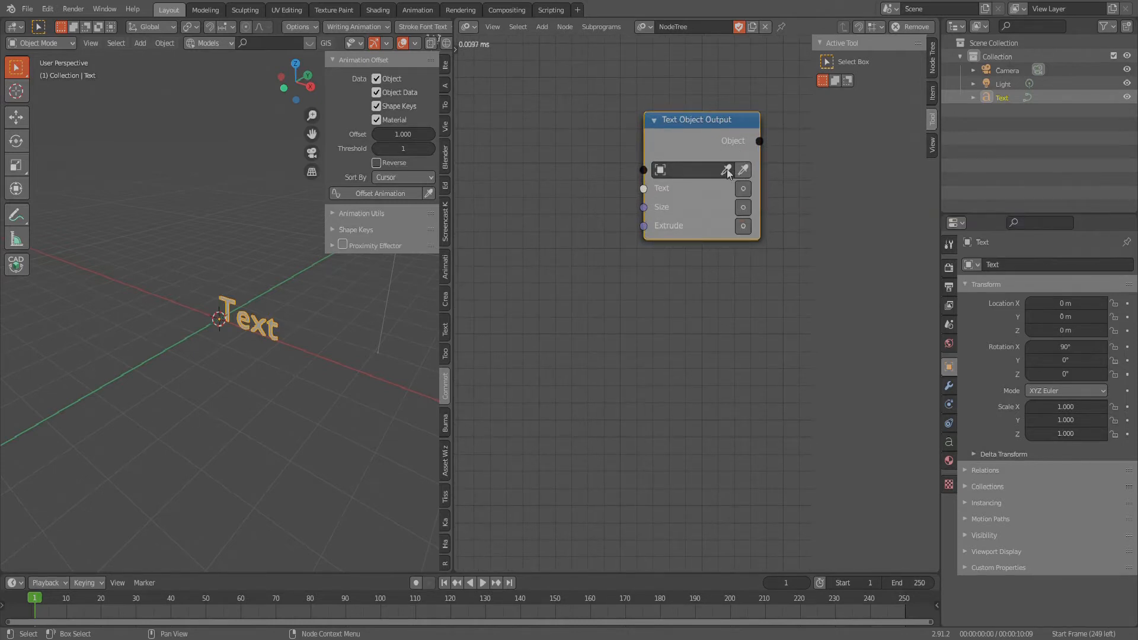
{"action": "left_click", "coordinate": [728, 171]}
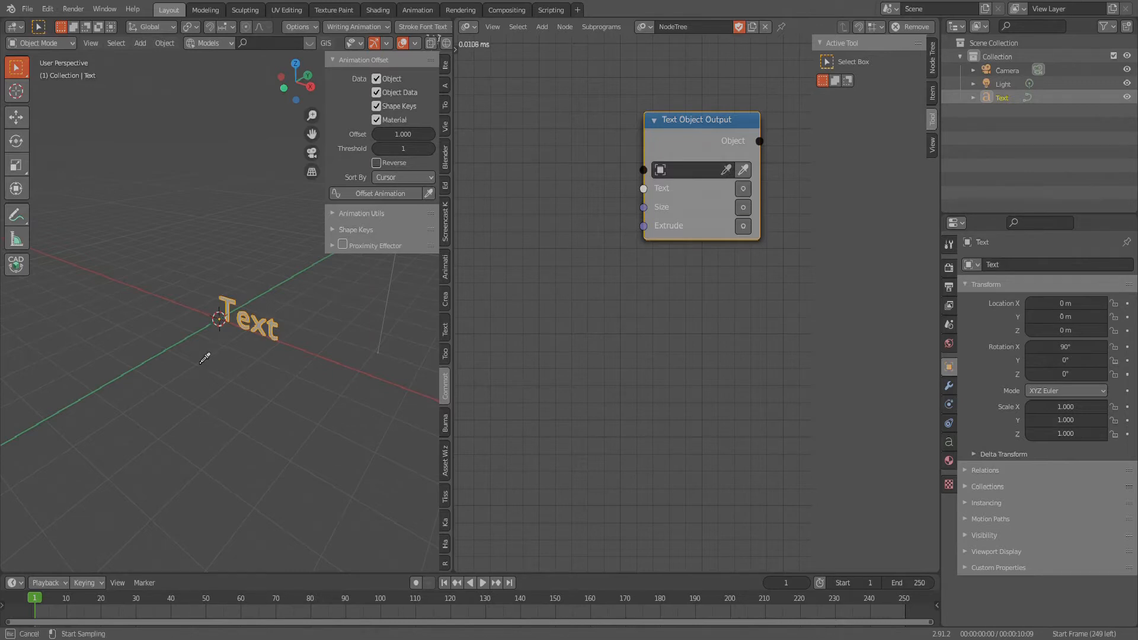
{"action": "left_click", "coordinate": [261, 330]}
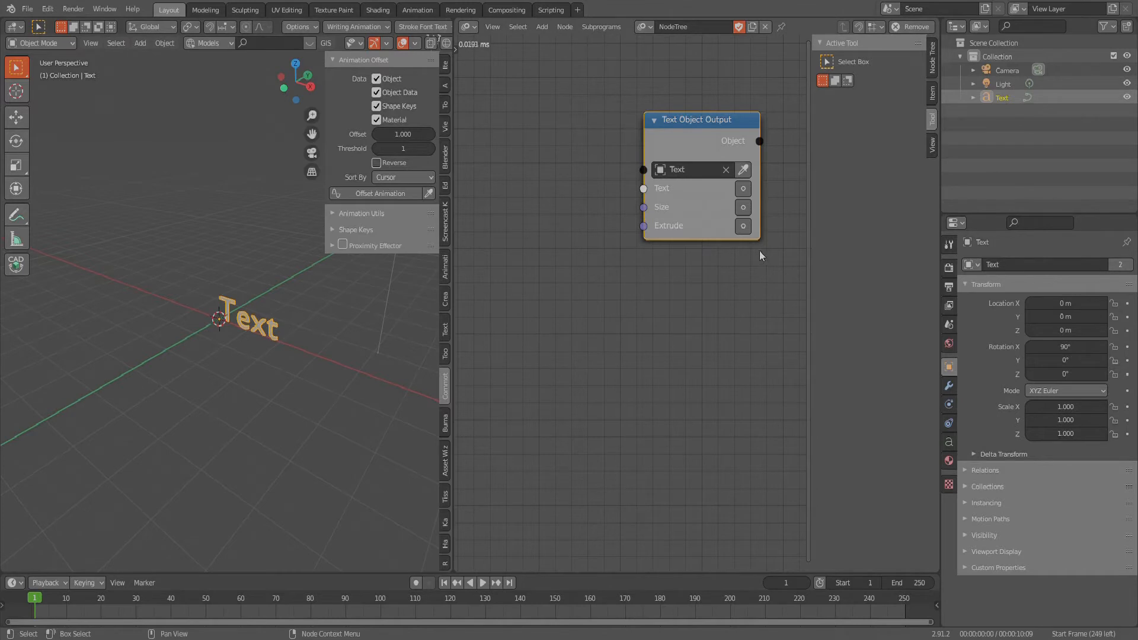
- Add a Trim Text node beside the Text Object Output node, on its input side
{"action": "scroll", "coordinate": [752, 272], "scroll_direction": "down", "scroll_amount": 2}
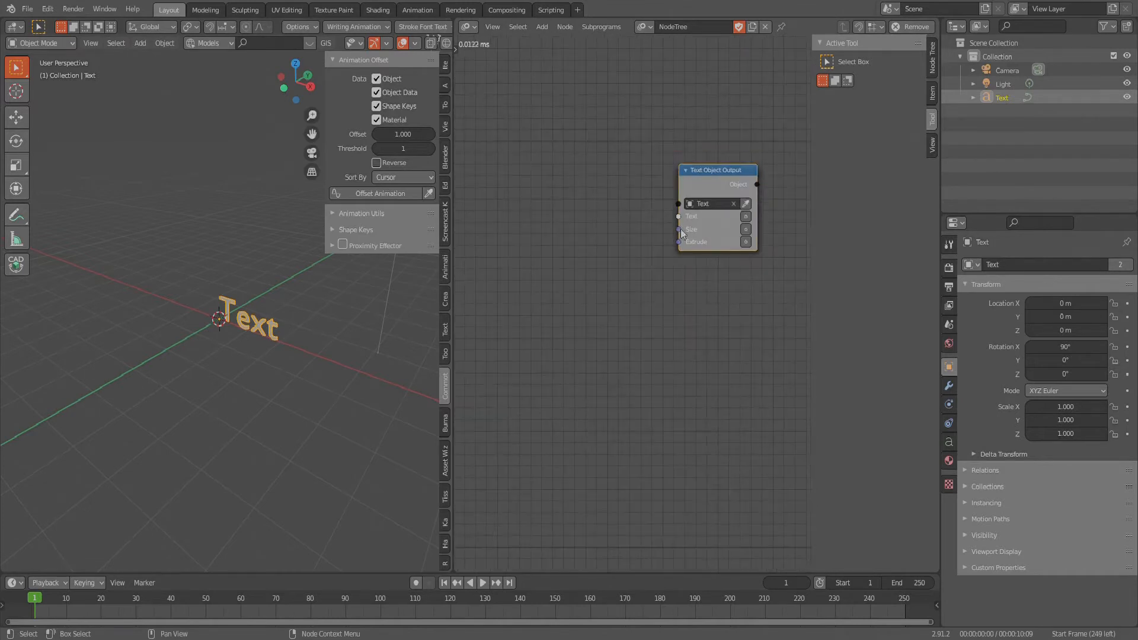
{"action": "scroll", "coordinate": [573, 201], "scroll_direction": "down", "scroll_amount": 1}
{"action": "key", "text": "shift+a"}
{"action": "mouse_move", "coordinate": [574, 194]}
{"action": "key", "text": "shift+a"}
{"action": "mouse_move", "coordinate": [549, 216]}
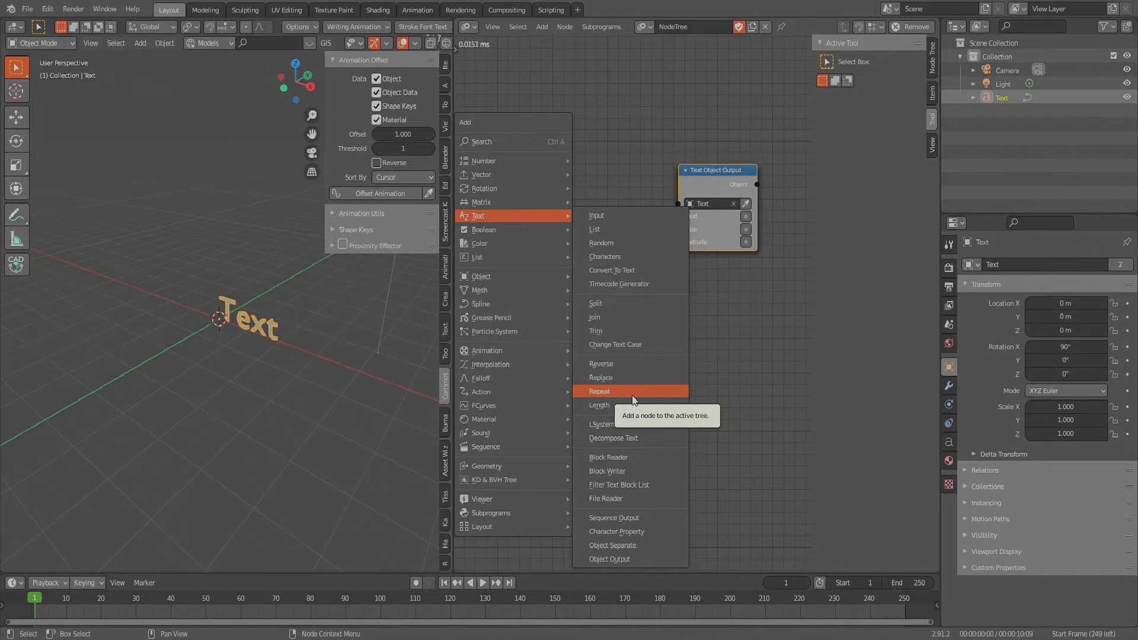
{"action": "left_click", "coordinate": [595, 331]}
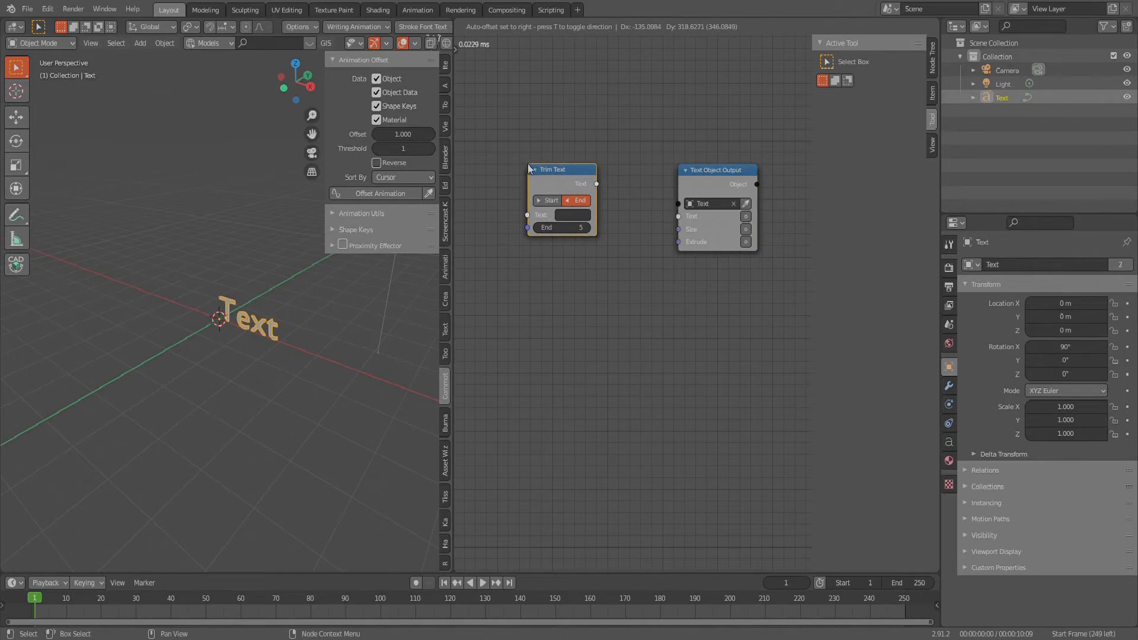
{"action": "left_click", "coordinate": [530, 168]}
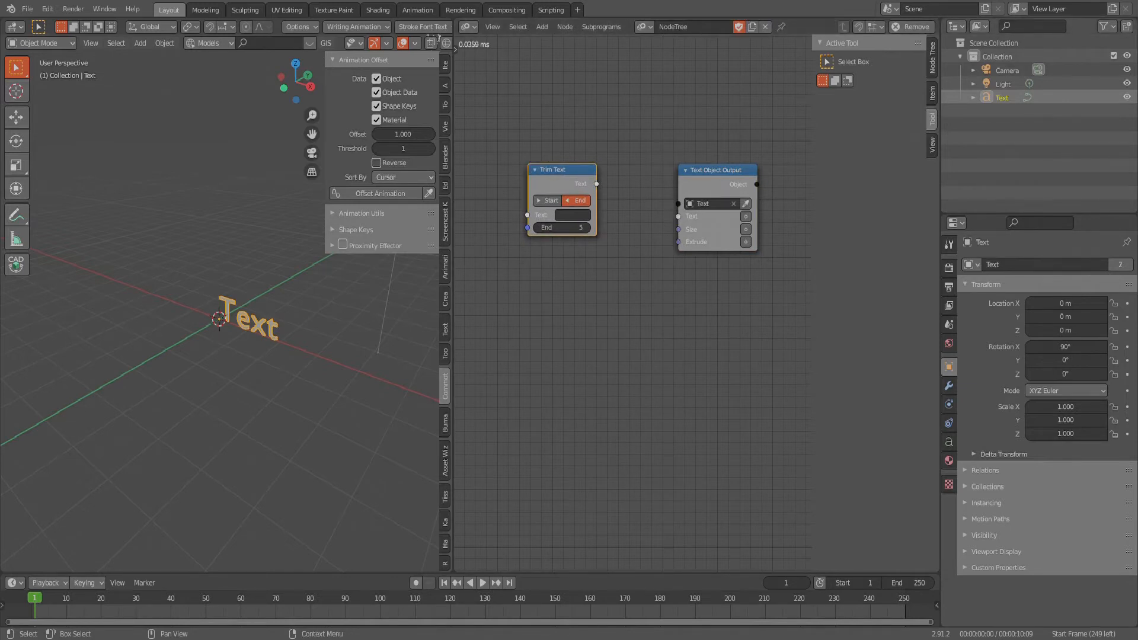
- Connect the Trim Text node's output to the Text input of Text Object Output and enable that input
{"action": "scroll", "coordinate": [436, 326], "scroll_direction": "up", "scroll_amount": 1}
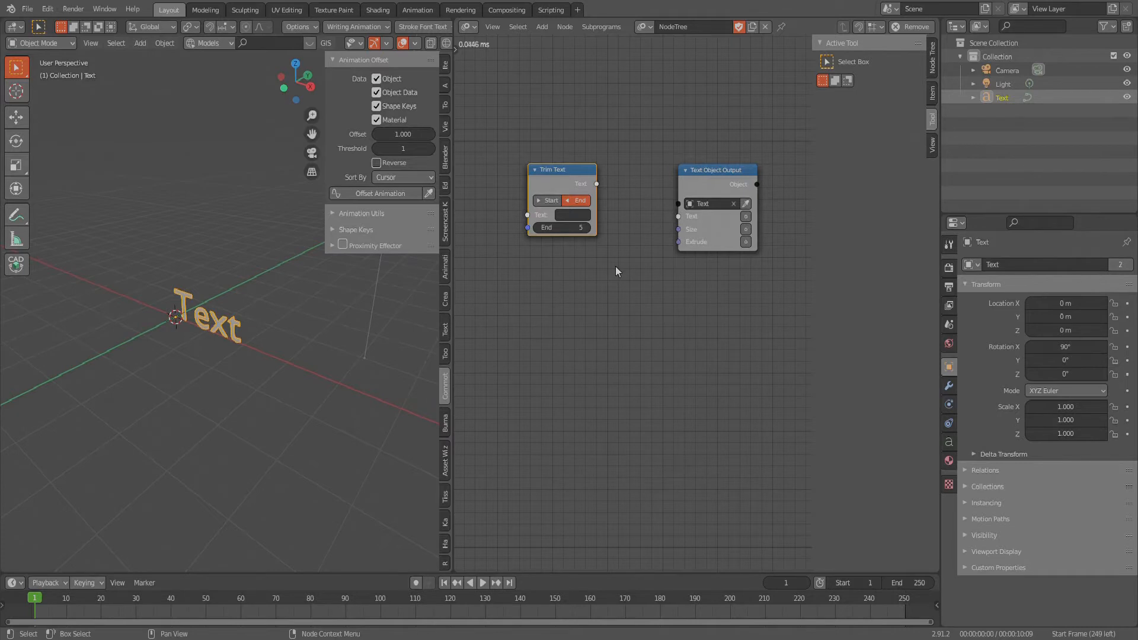
{"action": "middle_click_drag", "start_coordinate": [633, 270], "coordinate": [643, 282]}
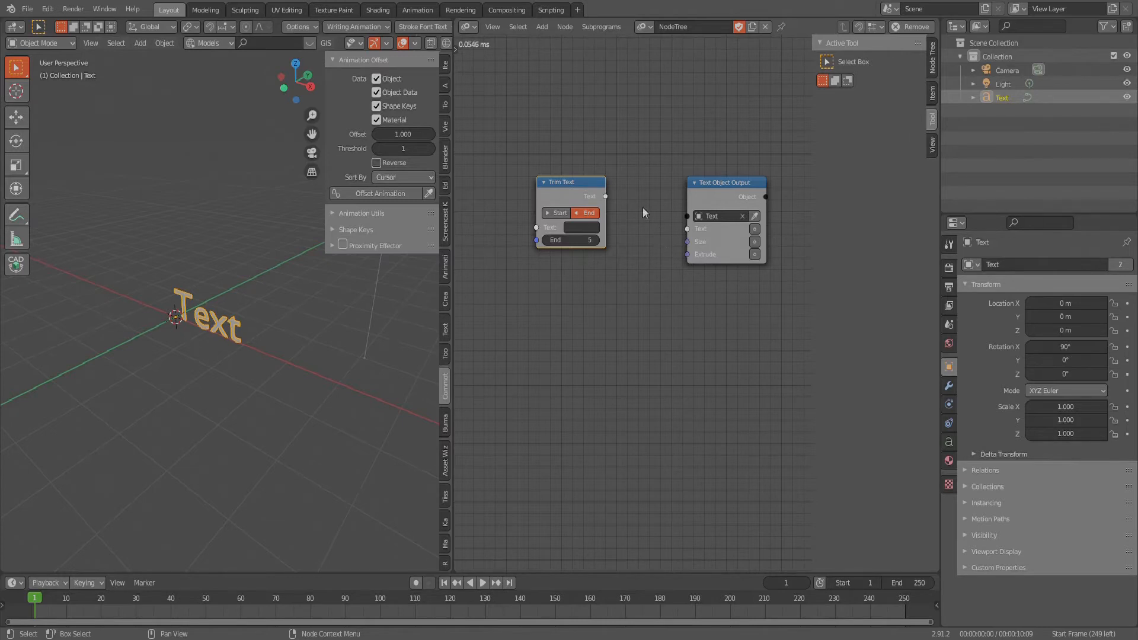
{"action": "scroll", "coordinate": [652, 218], "scroll_direction": "up", "scroll_amount": 1}
{"action": "left_click_drag", "start_coordinate": [593, 192], "coordinate": [698, 242]}
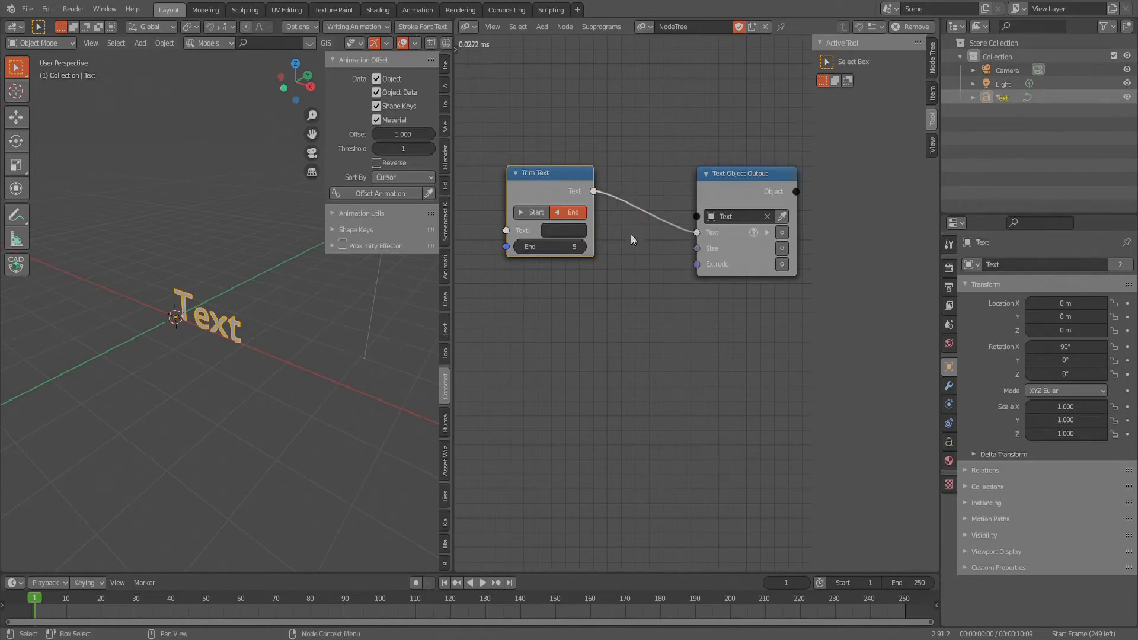
{"action": "left_click", "coordinate": [782, 233]}
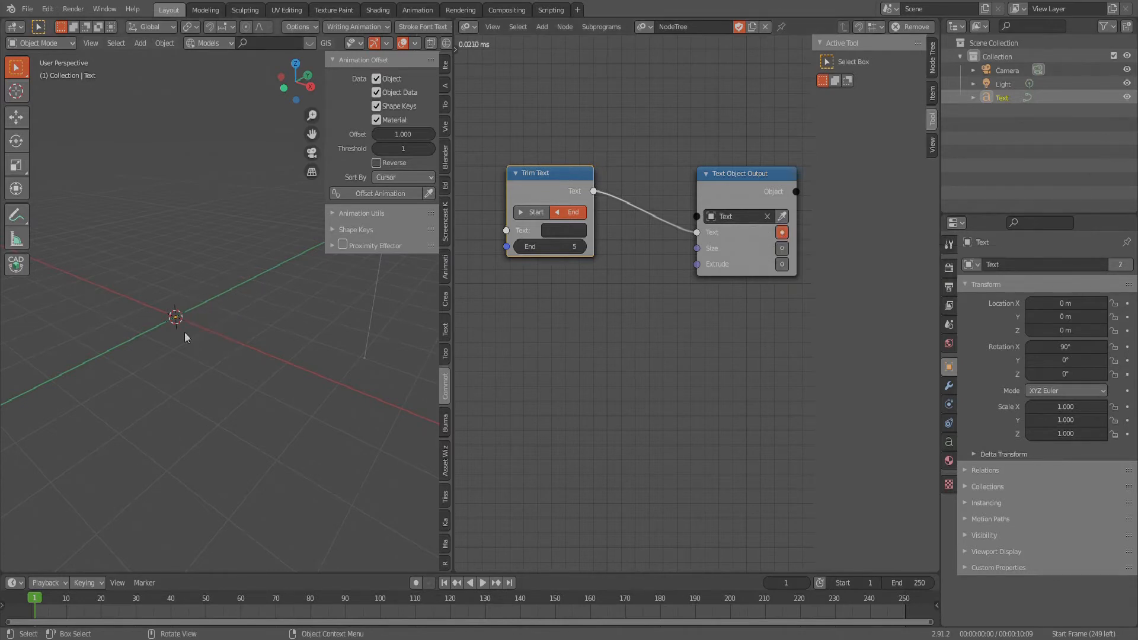
- Try sample text beginning with "Anima" in the Trim Text node's Text value, and clear it again
{"action": "left_click", "coordinate": [568, 237]}
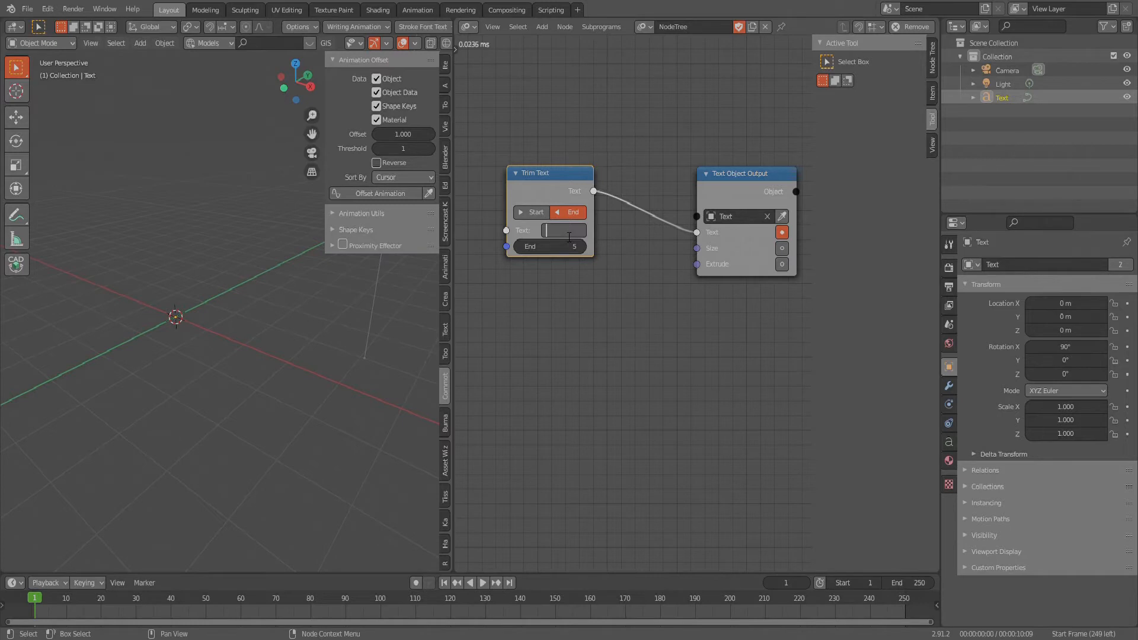
{"action": "type", "text": "Anim"}
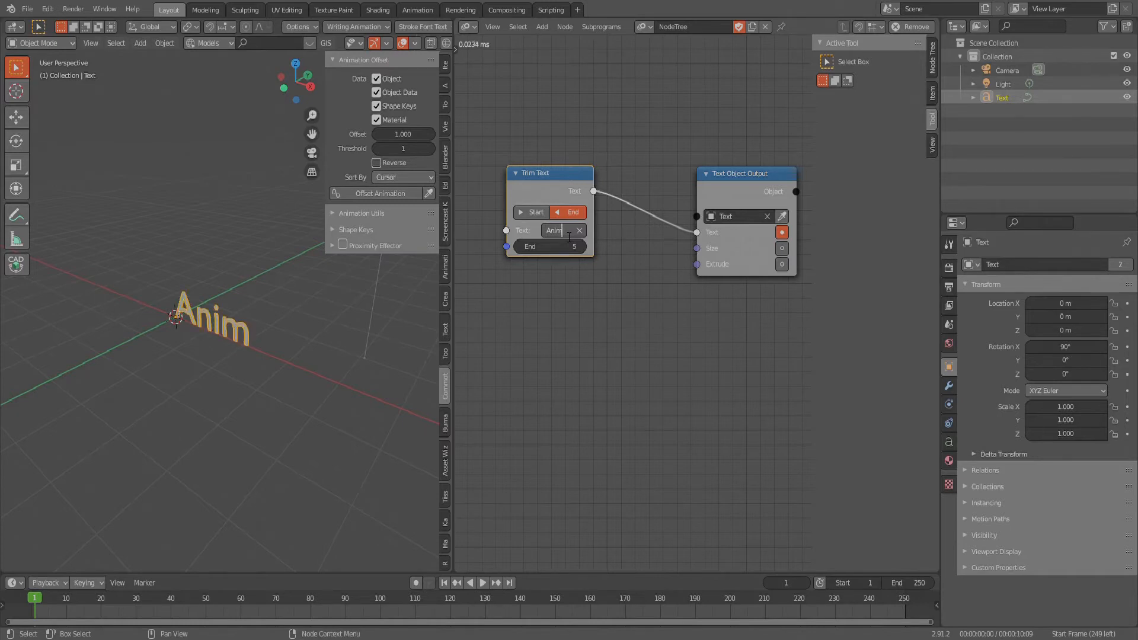
{"action": "type", "text": "ation"}
{"action": "key", "text": "Return"}
{"action": "middle_click_drag", "start_coordinate": [621, 336], "coordinate": [657, 367]}
{"action": "left_click", "coordinate": [632, 269]}
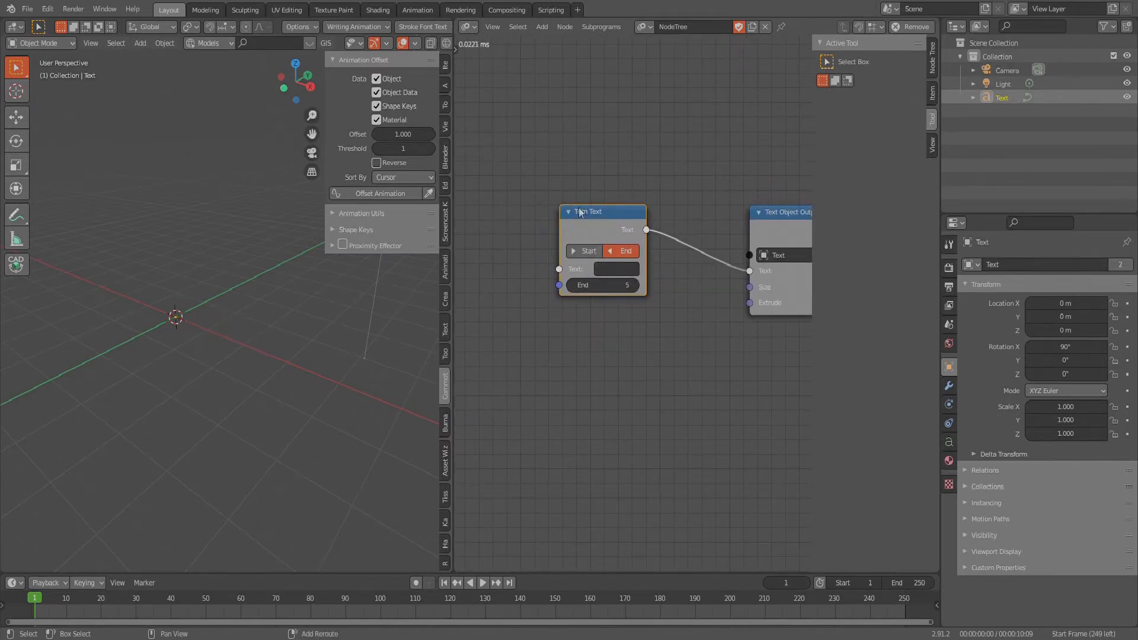
- Add a Text Block Reader node before Trim Text and connect its Text output to the Trim Text node's Text input
{"action": "middle_click_drag", "start_coordinate": [592, 266], "coordinate": [680, 289]}
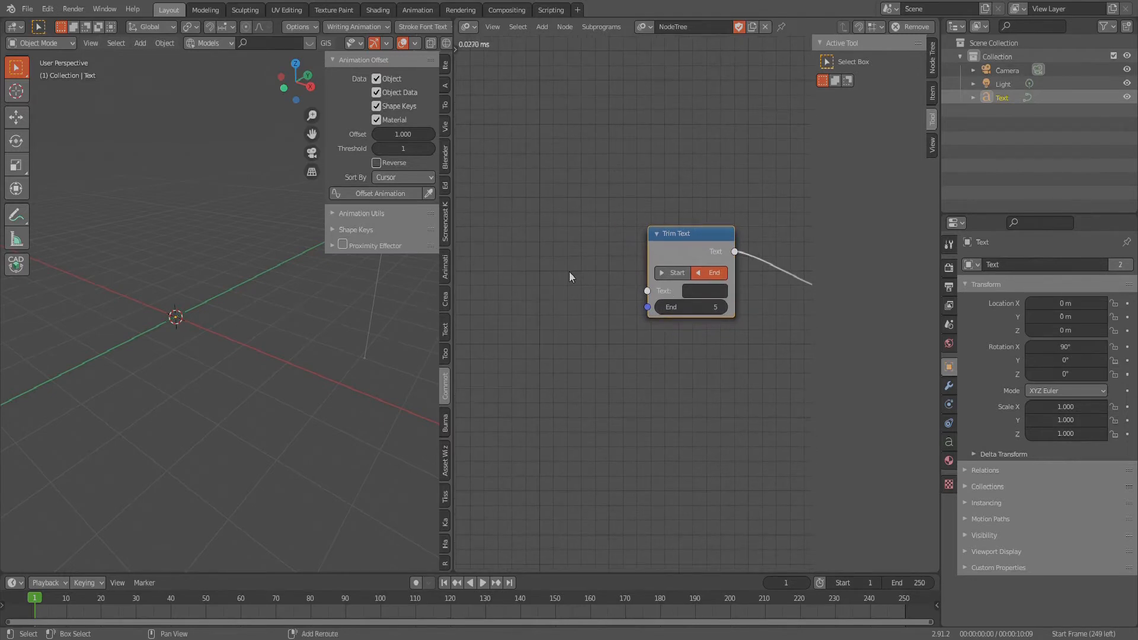
{"action": "key", "text": "shift+a"}
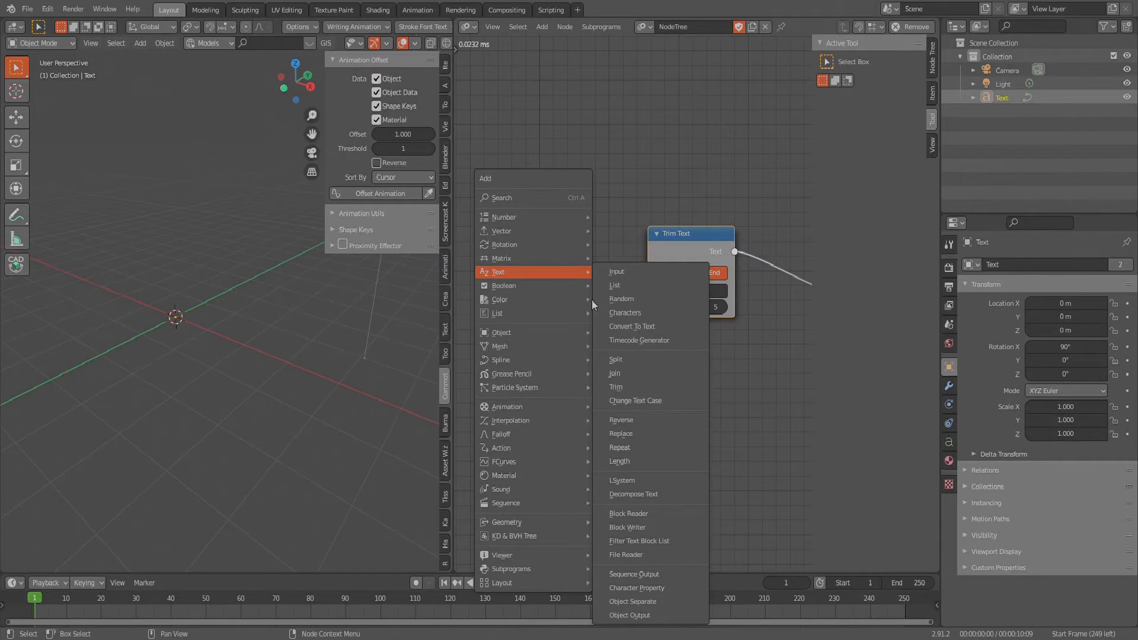
{"action": "key", "text": "Escape"}
{"action": "key", "text": "shift+a"}
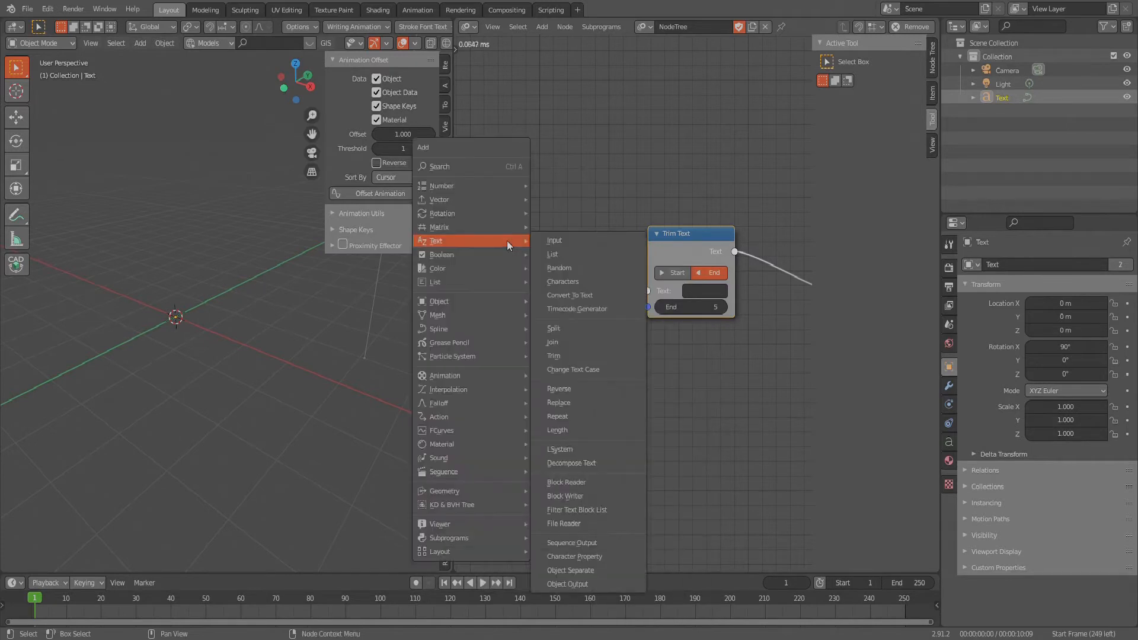
{"action": "left_click", "coordinate": [575, 484]}
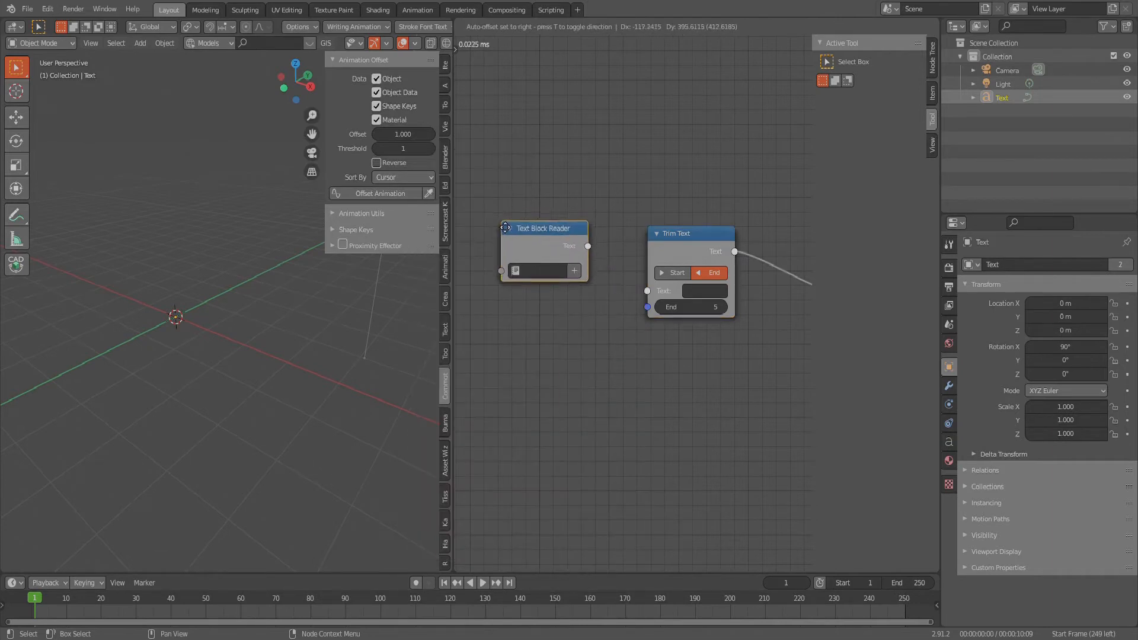
{"action": "left_click", "coordinate": [494, 237]}
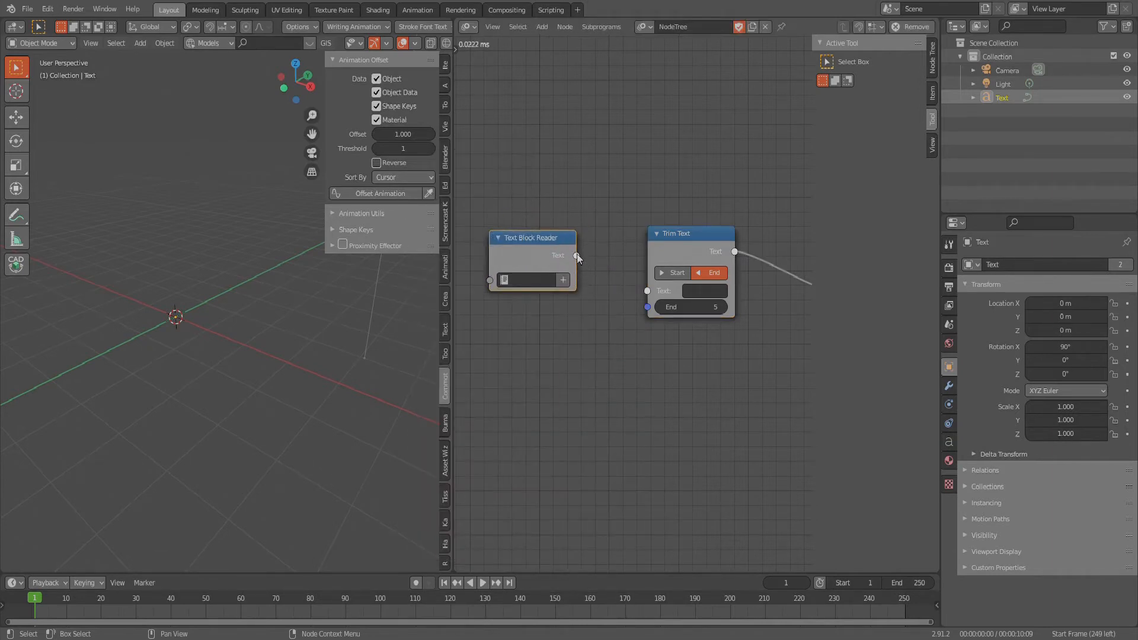
{"action": "left_click_drag", "start_coordinate": [577, 256], "coordinate": [647, 291]}
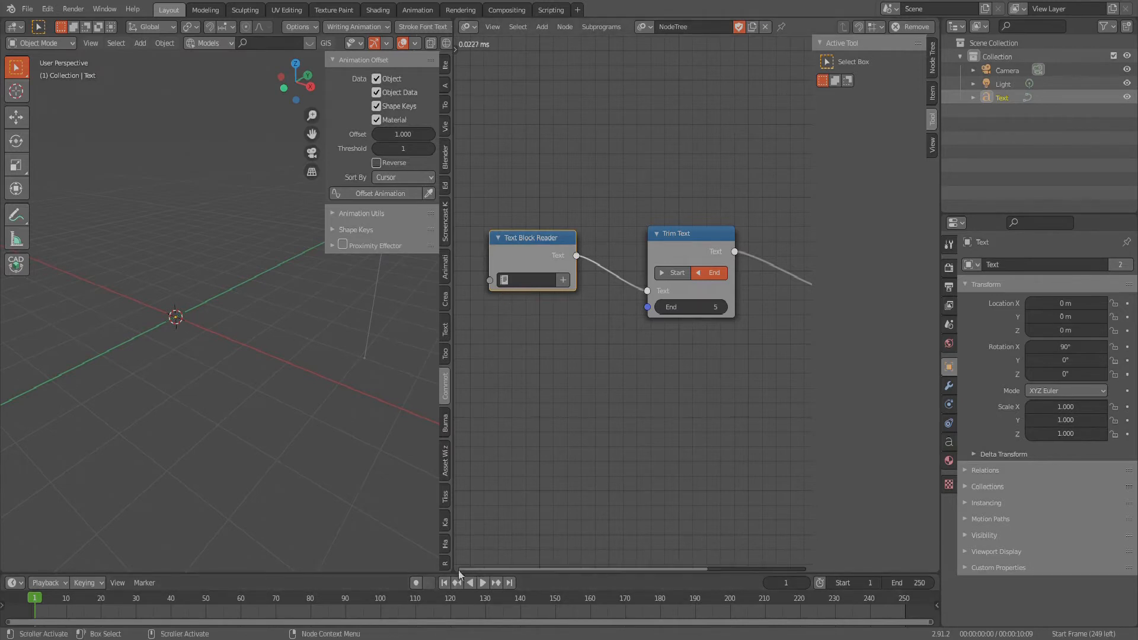
- Split the node editor into two side-by-side areas and make the one next to the 3D viewport a Text Editor
{"action": "left_click_drag", "start_coordinate": [457, 569], "coordinate": [649, 415]}
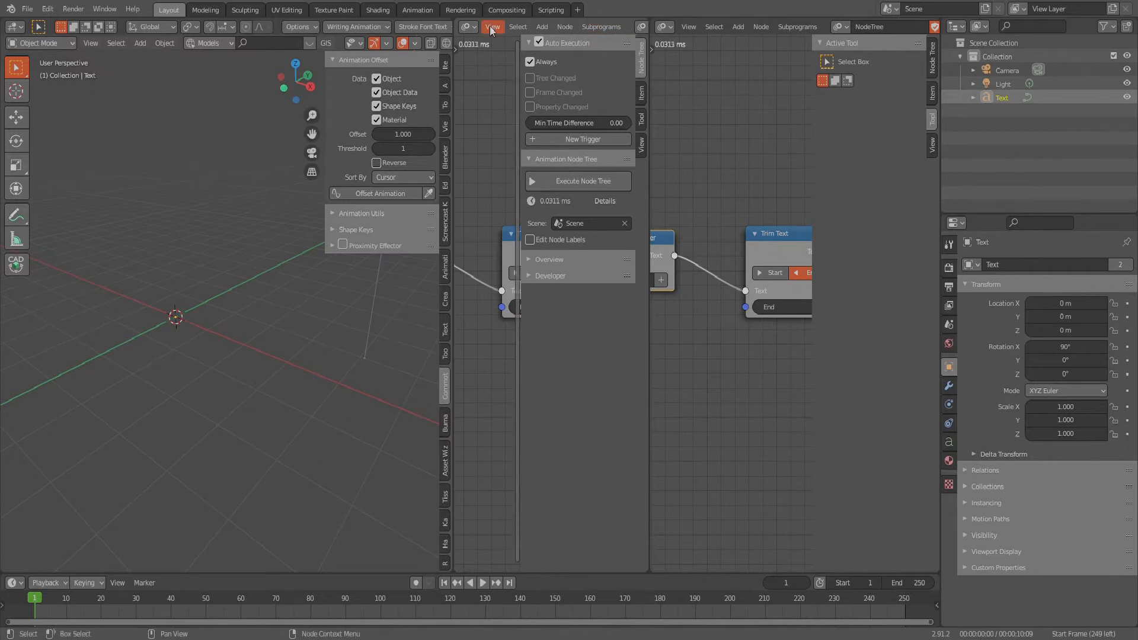
{"action": "left_click", "coordinate": [467, 28]}
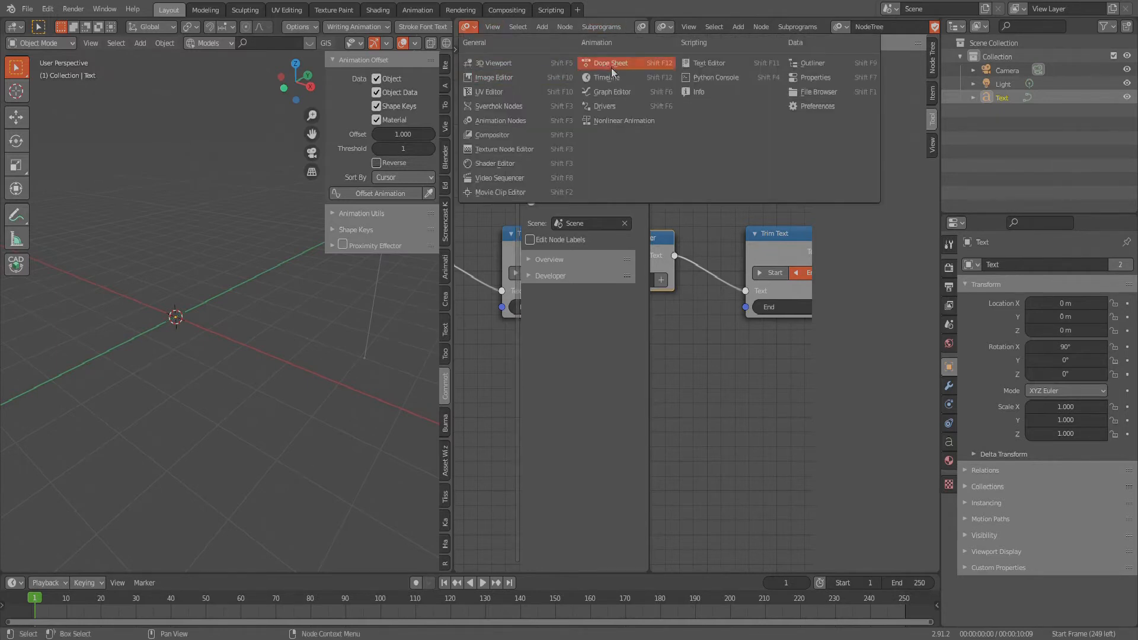
{"action": "left_click", "coordinate": [691, 66]}
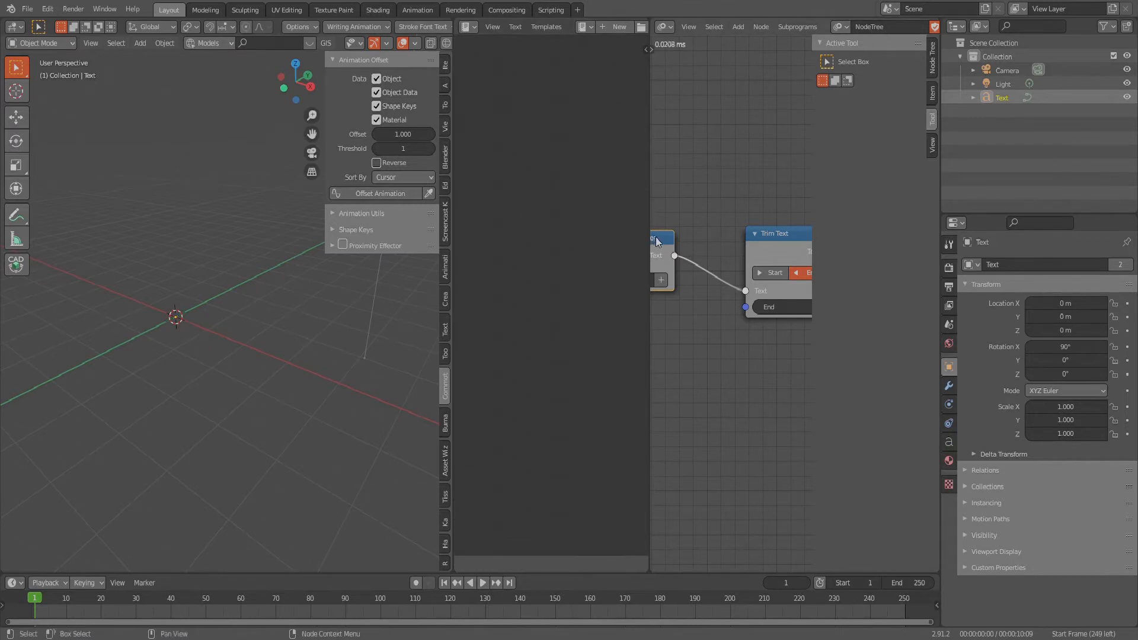
- Try creating a text block from the Text Block Reader node, and unlink it from the node
{"action": "left_click_drag", "start_coordinate": [672, 243], "coordinate": [706, 244]}
{"action": "scroll", "coordinate": [800, 254], "scroll_direction": "down", "scroll_amount": 2}
{"action": "scroll", "coordinate": [726, 269], "scroll_direction": "up", "scroll_amount": 5}
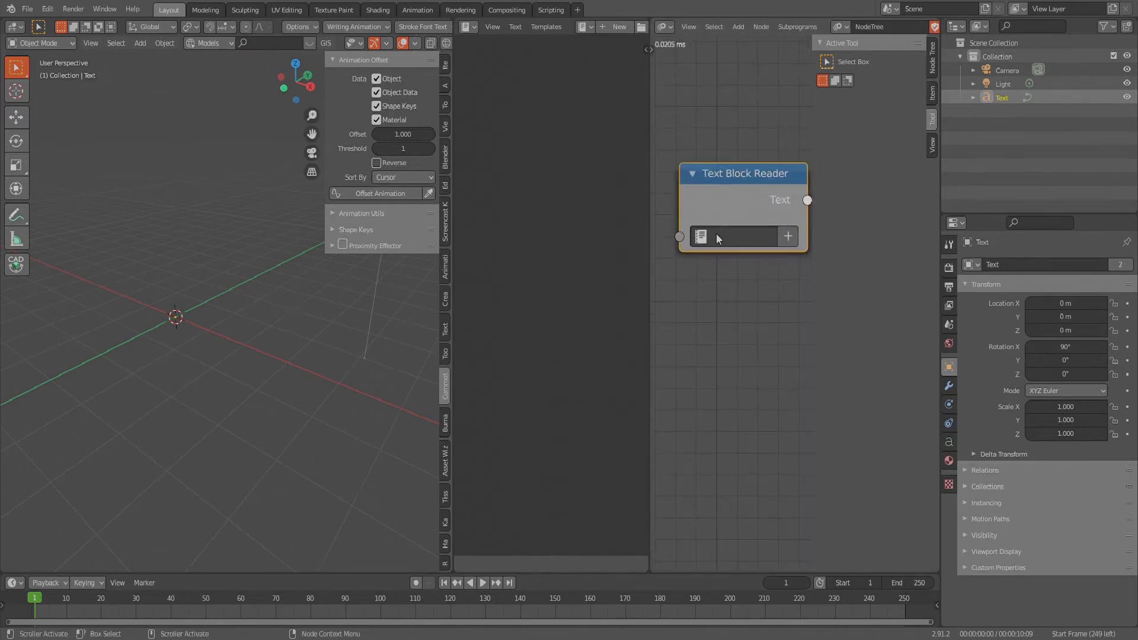
{"action": "left_click", "coordinate": [781, 239]}
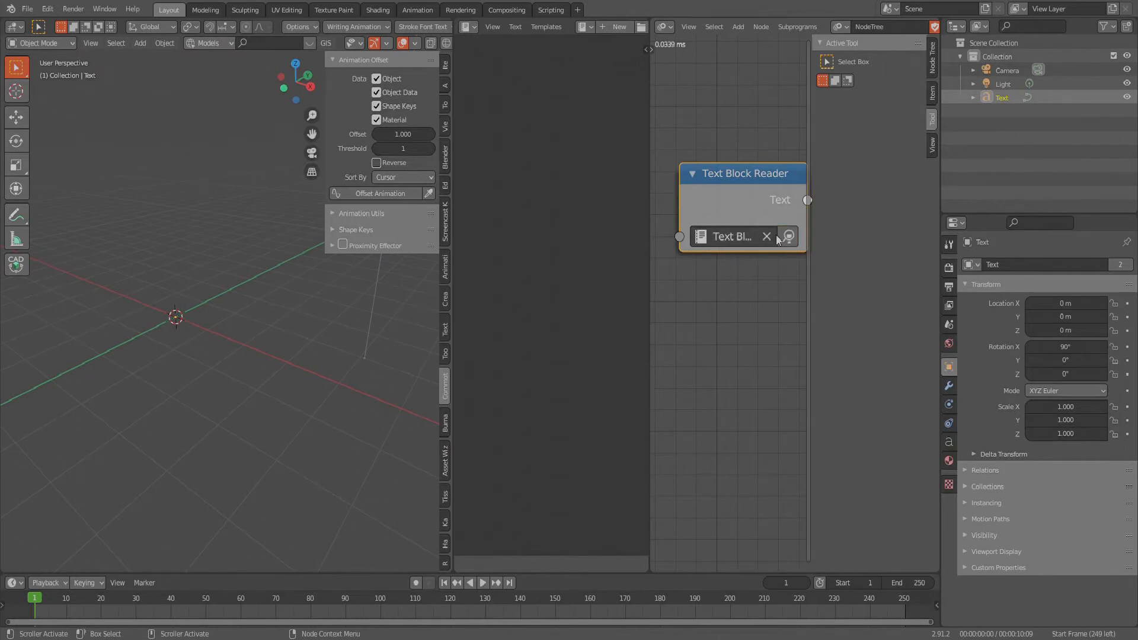
{"action": "left_click", "coordinate": [767, 237]}
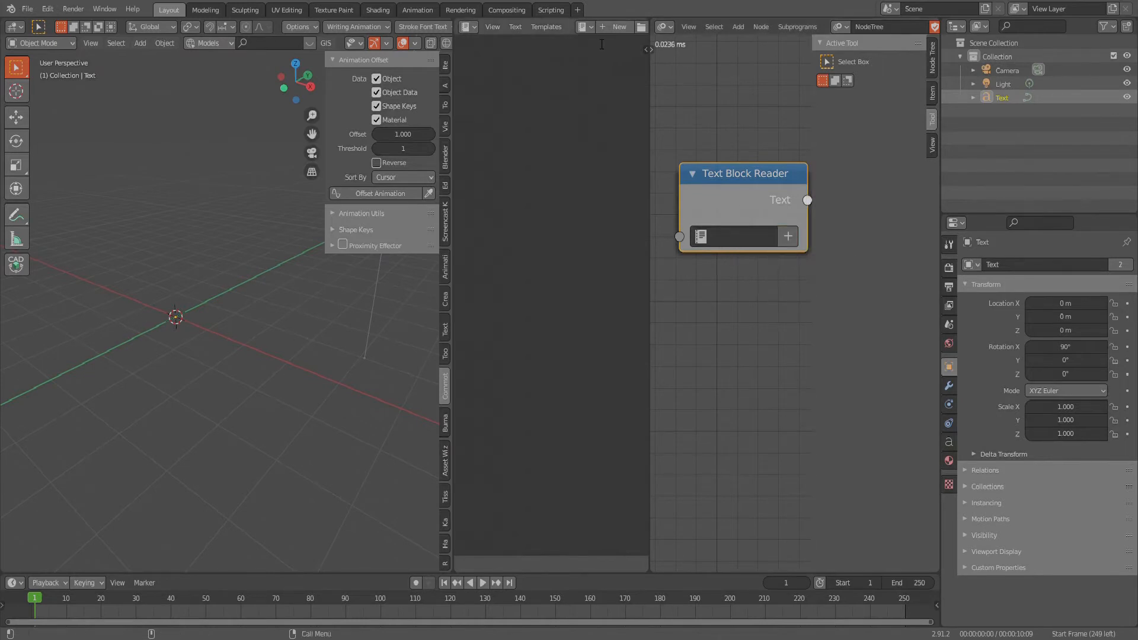
- Create a new text in the Text Editor and write "Animation text and Symbols in Blender 2.91" followed by a line break
{"action": "left_click", "coordinate": [610, 27]}
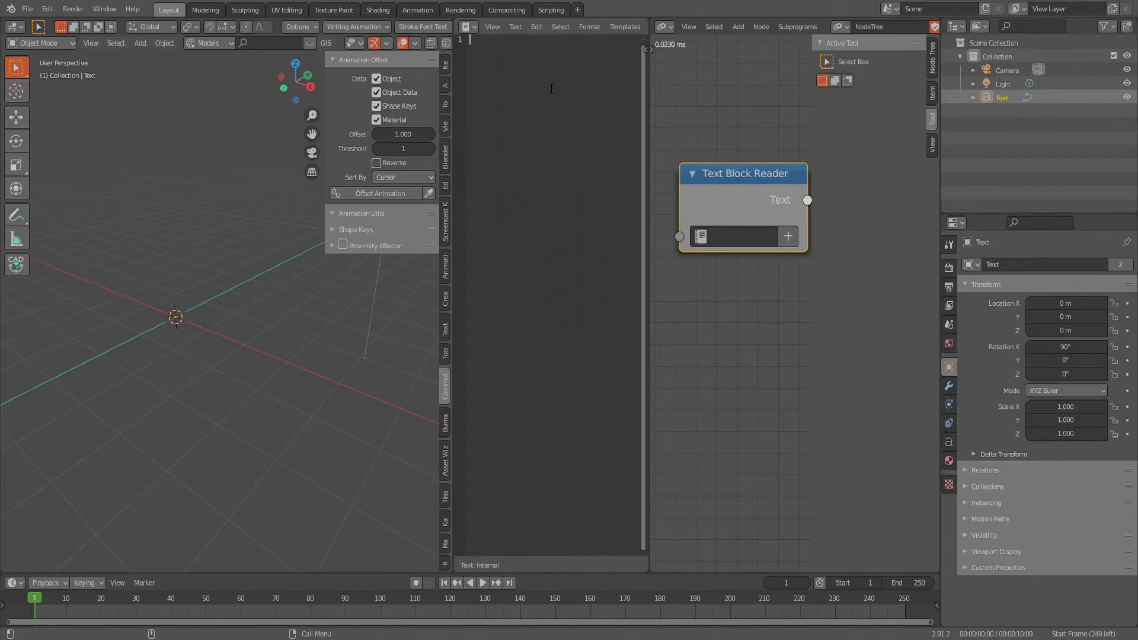
{"action": "type", "text": "Animatio"}
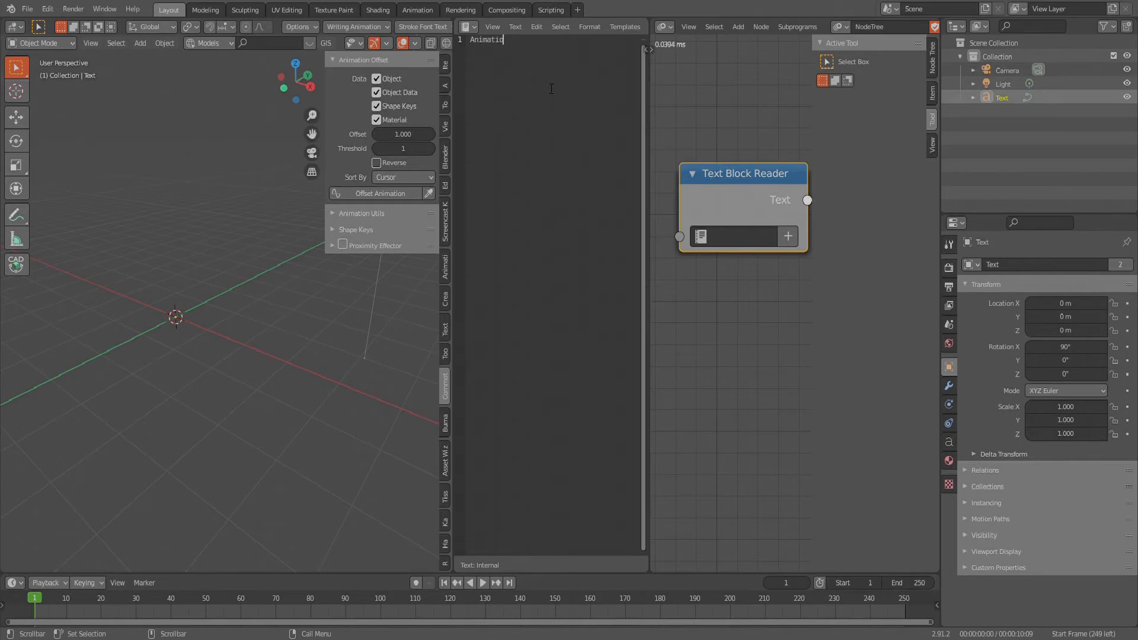
{"action": "type", "text": "n text and Symbols i"}
{"action": "key", "text": "BackSpace"}
{"action": "type", "text": "in Blender 2.91"}
{"action": "key", "text": "Return"}
- Show the Text Block data-block in the Text Editor and assign it to the Text Block Reader node
{"action": "scroll", "coordinate": [568, 25], "scroll_direction": "down", "scroll_amount": 3}
{"action": "scroll", "coordinate": [588, 29], "scroll_direction": "down", "scroll_amount": 2}
{"action": "left_click", "coordinate": [535, 27]}
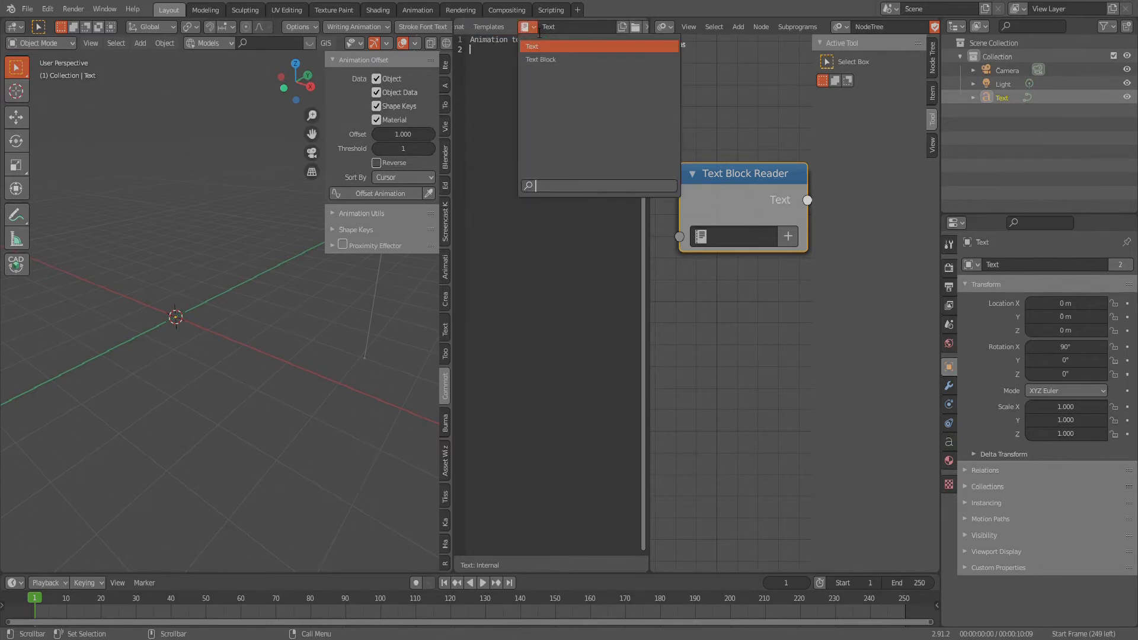
{"action": "left_click", "coordinate": [534, 72]}
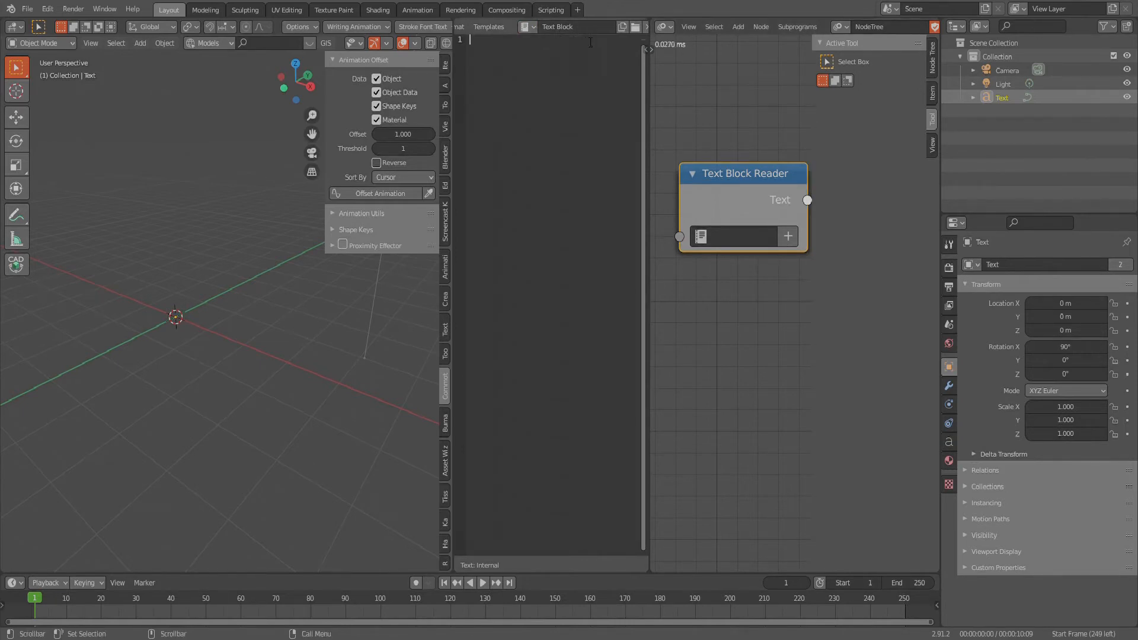
{"action": "left_click", "coordinate": [732, 237]}
{"action": "left_click", "coordinate": [708, 286]}
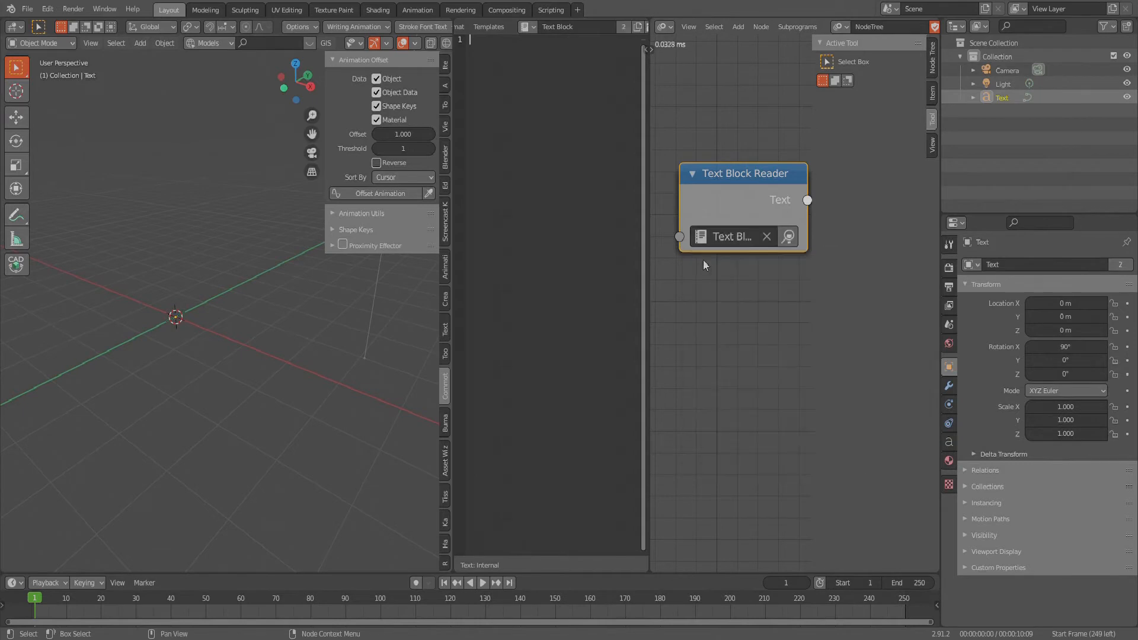
- Assign the data-block named Text to the Text Block Reader node and show the same text in the Text Editor
{"action": "left_click", "coordinate": [734, 236]}
{"action": "left_click", "coordinate": [711, 261]}
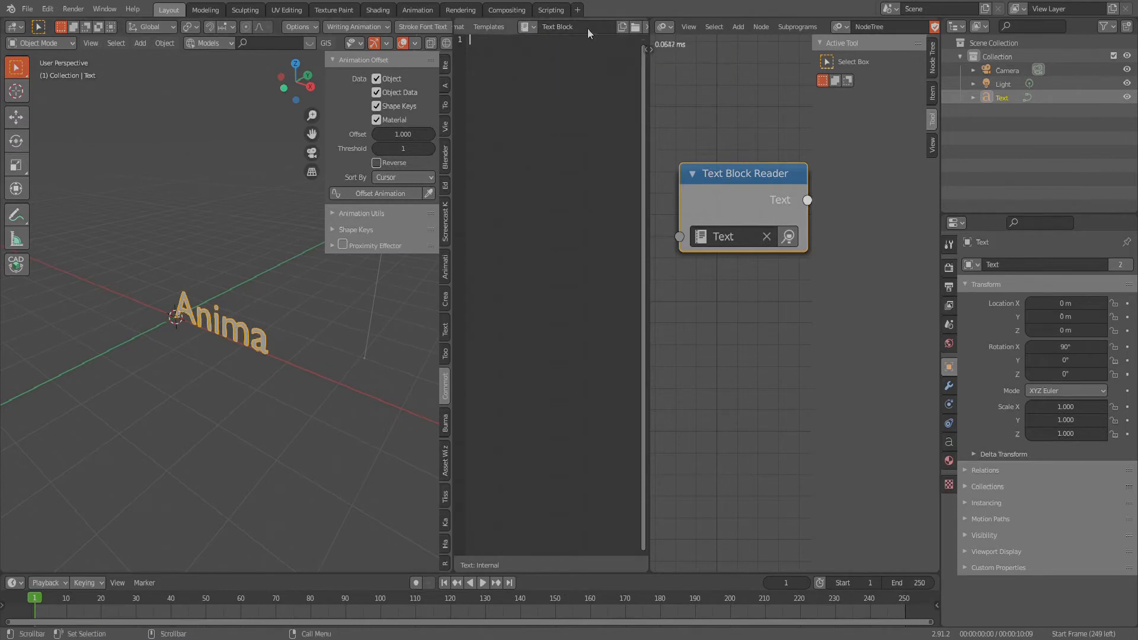
{"action": "left_click", "coordinate": [581, 30]}
{"action": "left_click", "coordinate": [530, 33]}
{"action": "left_click", "coordinate": [530, 31]}
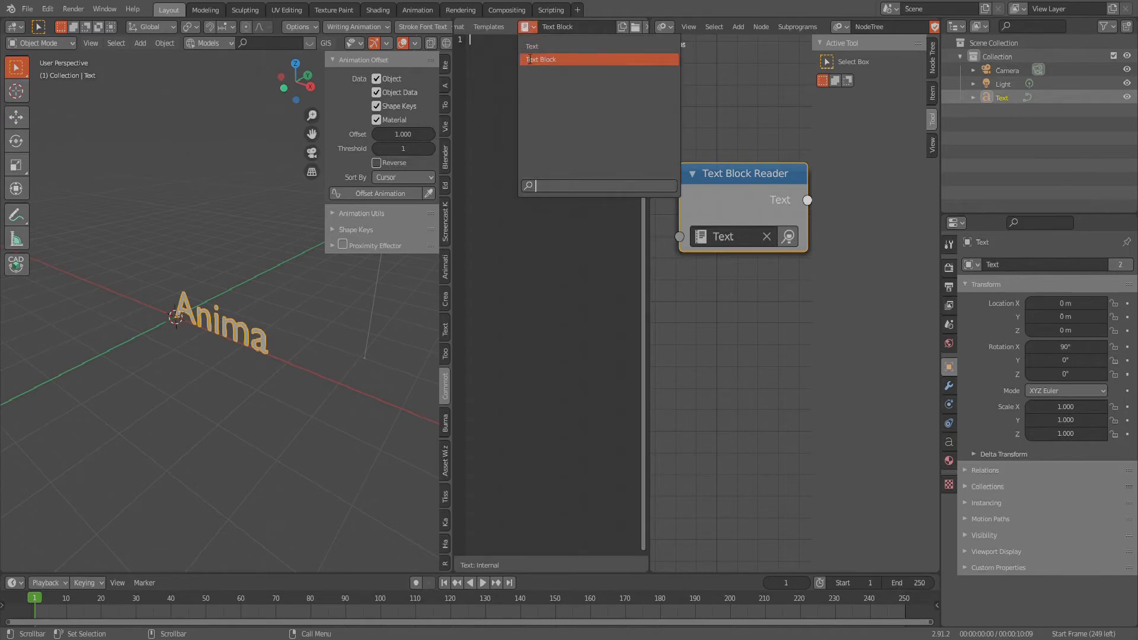
{"action": "left_click", "coordinate": [537, 51]}
{"action": "left_click", "coordinate": [527, 27]}
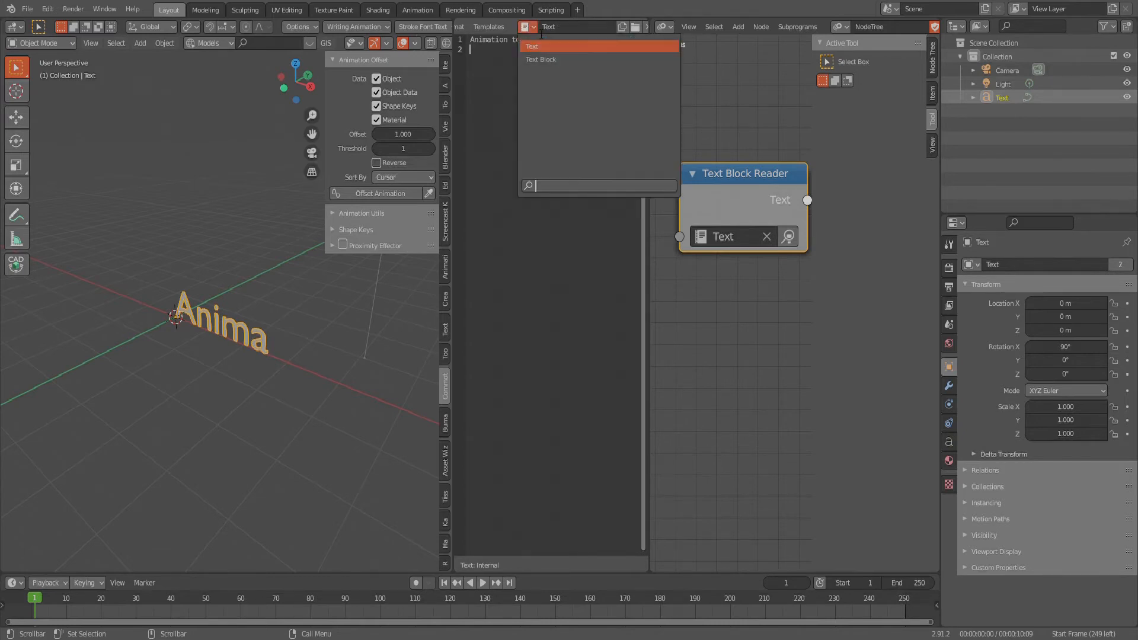
{"action": "left_click", "coordinate": [533, 46]}
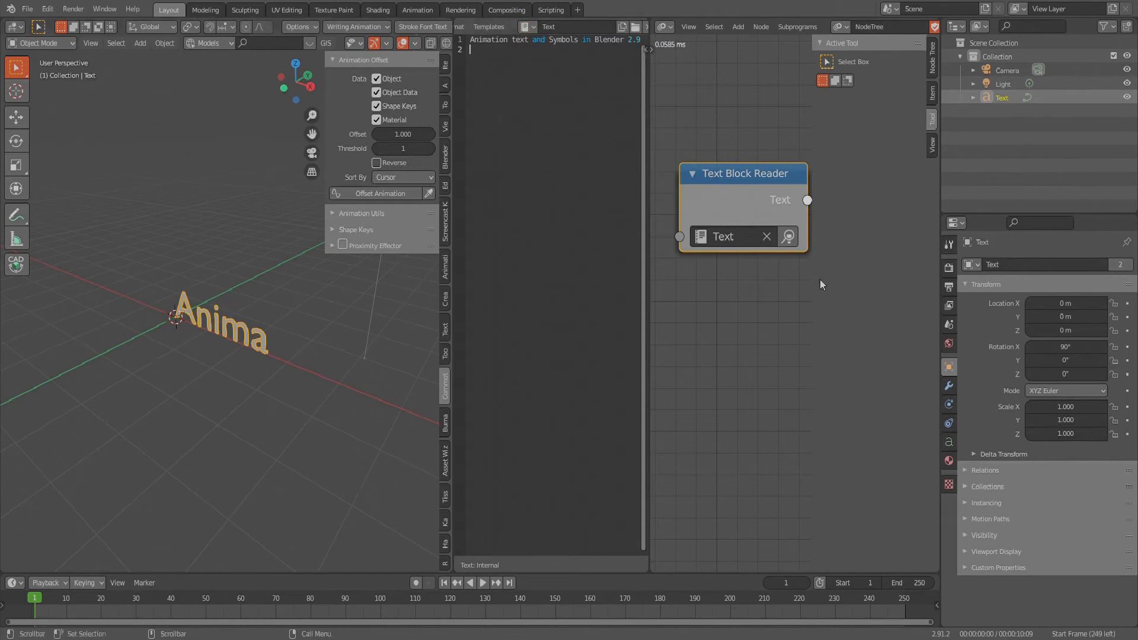
- Widen the node editor by narrowing the Text Editor to a thin strip, with all three nodes in view
{"action": "scroll", "coordinate": [747, 202], "scroll_direction": "down", "scroll_amount": 8}
{"action": "middle_click_drag", "start_coordinate": [794, 198], "coordinate": [695, 206]}
{"action": "middle_click_drag", "start_coordinate": [792, 178], "coordinate": [668, 177]}
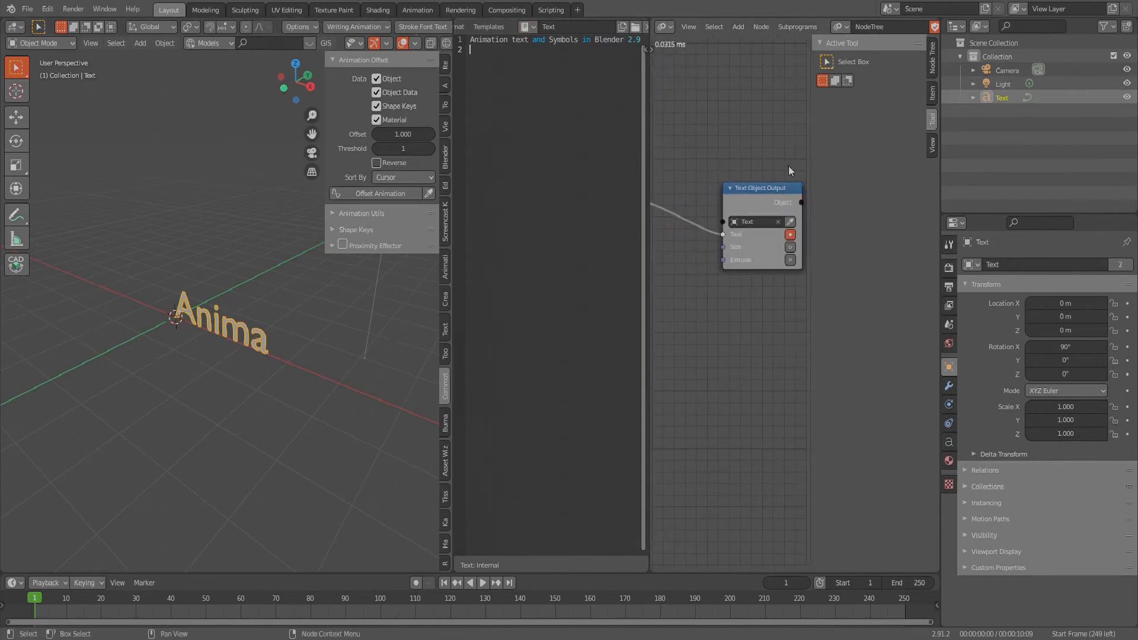
{"action": "left_click_drag", "start_coordinate": [649, 271], "coordinate": [494, 279]}
{"action": "scroll", "coordinate": [678, 198], "scroll_direction": "down", "scroll_amount": 3}
{"action": "middle_click_drag", "start_coordinate": [634, 261], "coordinate": [692, 307]}
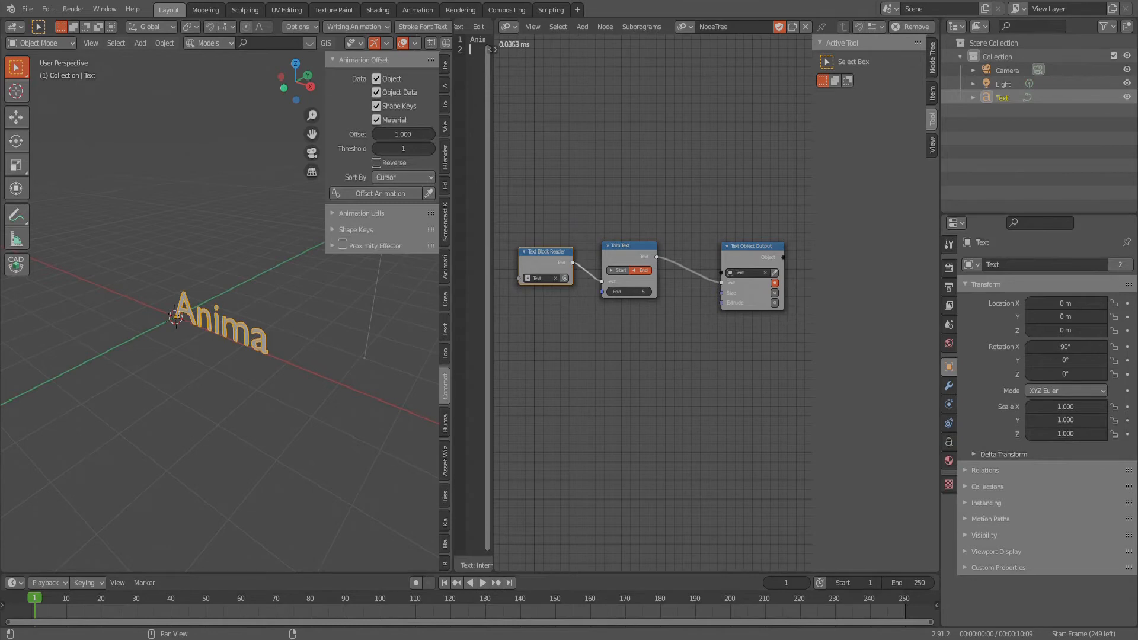
- Add a Math node set to Multiply below the Trim Text node
{"action": "left_click", "coordinate": [580, 35]}
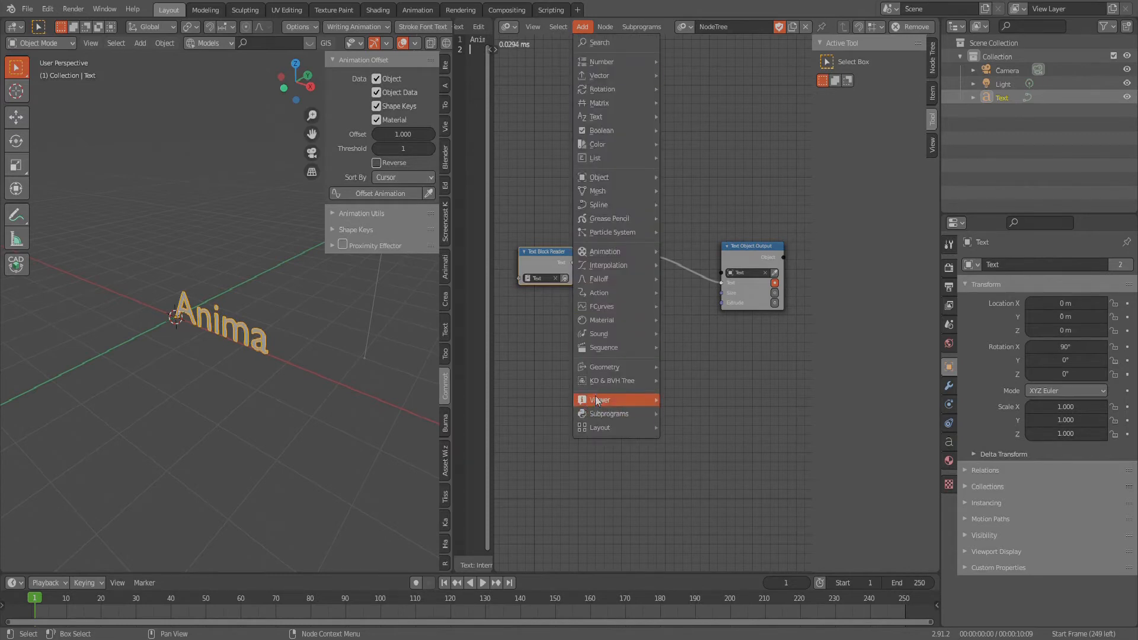
{"action": "mouse_move", "coordinate": [599, 155]}
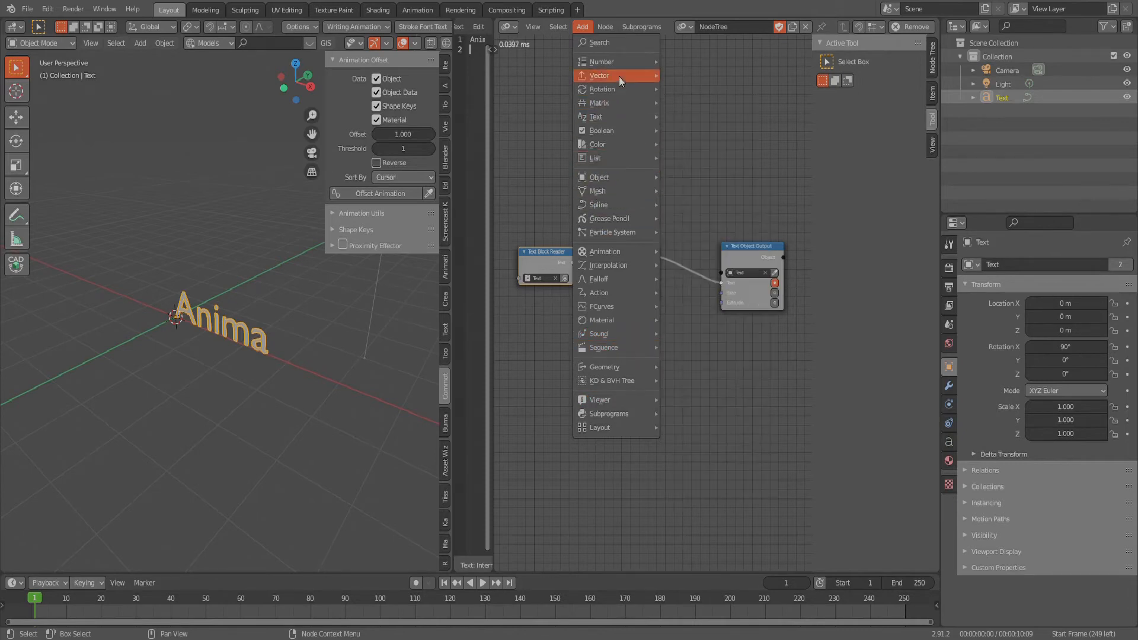
{"action": "mouse_move", "coordinate": [616, 61]}
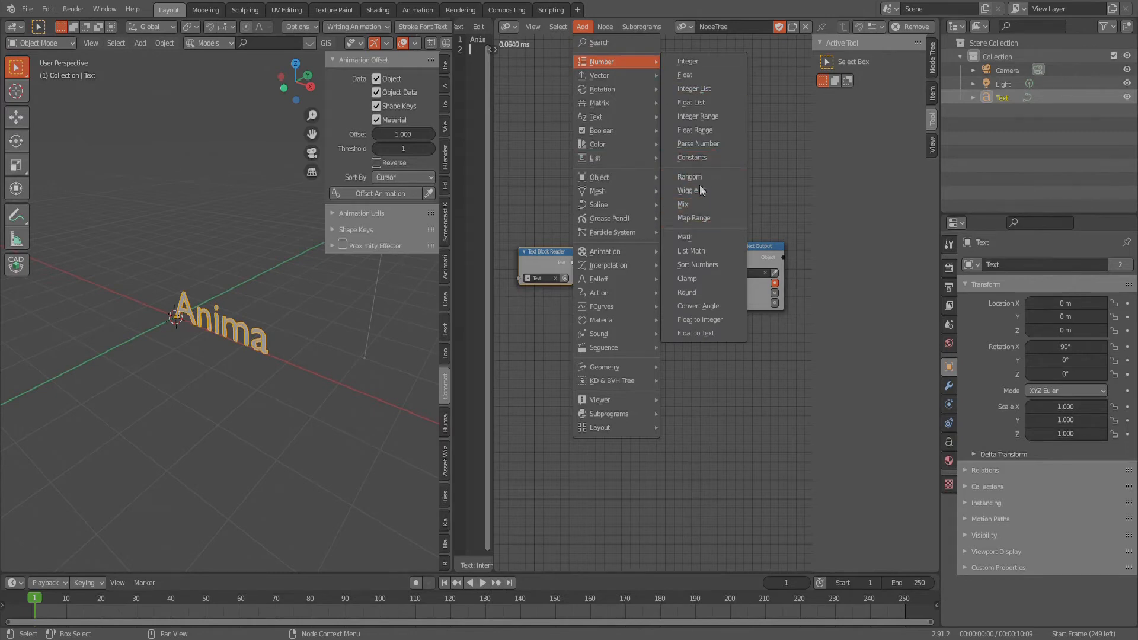
{"action": "left_click", "coordinate": [686, 237]}
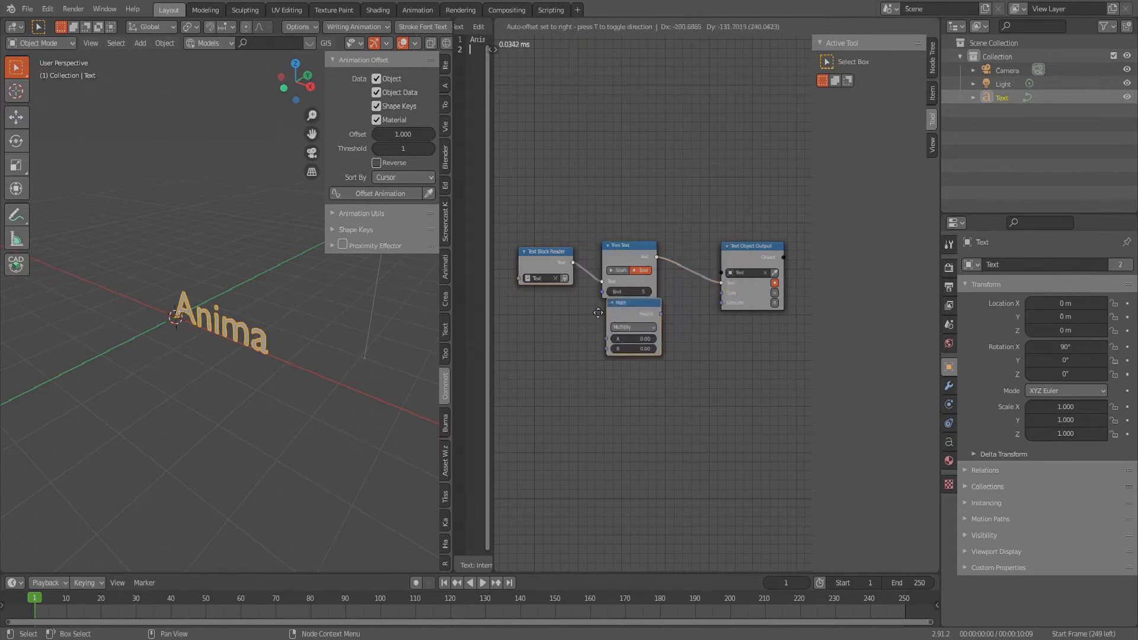
{"action": "left_click", "coordinate": [612, 353]}
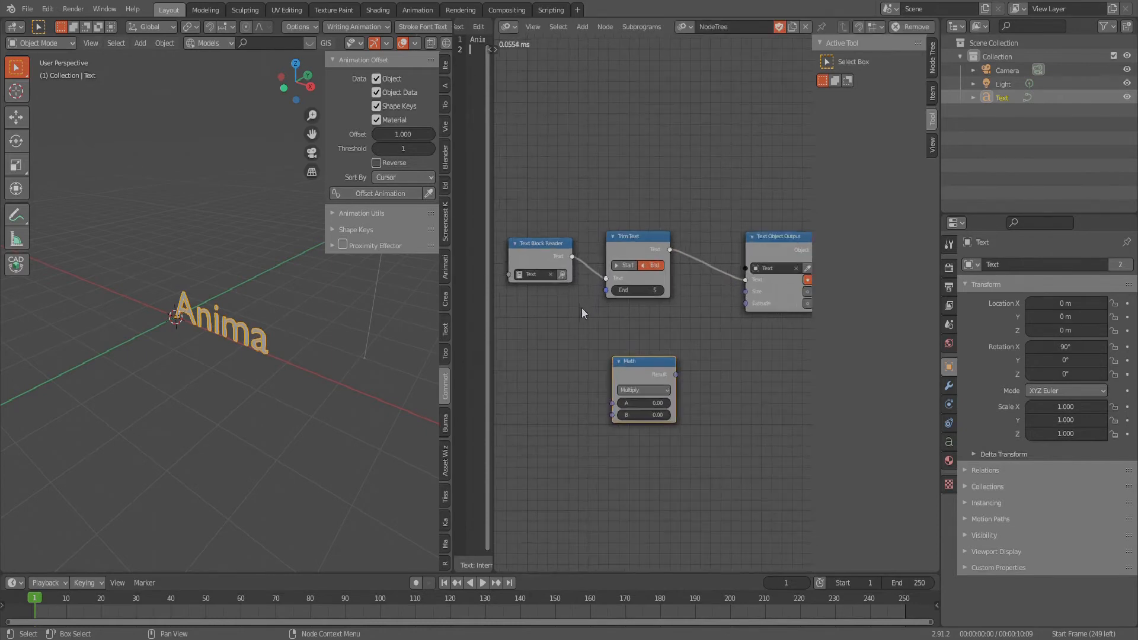
- Move the Math node below the Text Block Reader and connect its Result to the Trim Text node's End input
{"action": "middle_click_drag", "start_coordinate": [584, 309], "coordinate": [697, 335]}
{"action": "scroll", "coordinate": [696, 336], "scroll_direction": "up", "scroll_amount": 1}
{"action": "left_click_drag", "start_coordinate": [741, 384], "coordinate": [646, 355]}
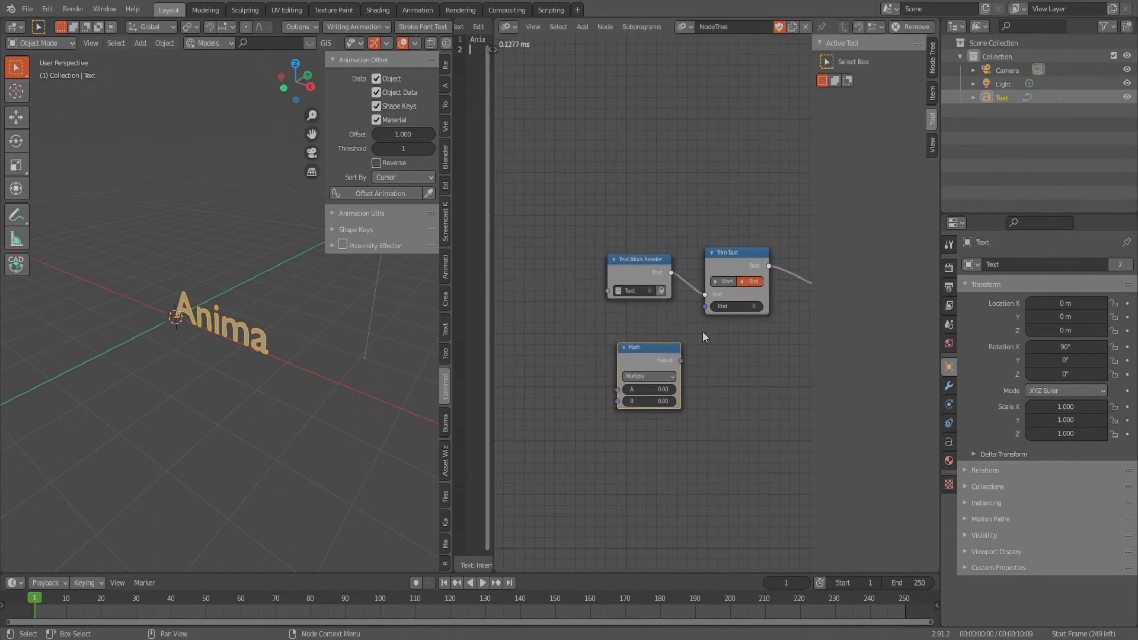
{"action": "scroll", "coordinate": [701, 334], "scroll_direction": "up", "scroll_amount": 1}
{"action": "left_click_drag", "start_coordinate": [673, 368], "coordinate": [706, 305]}
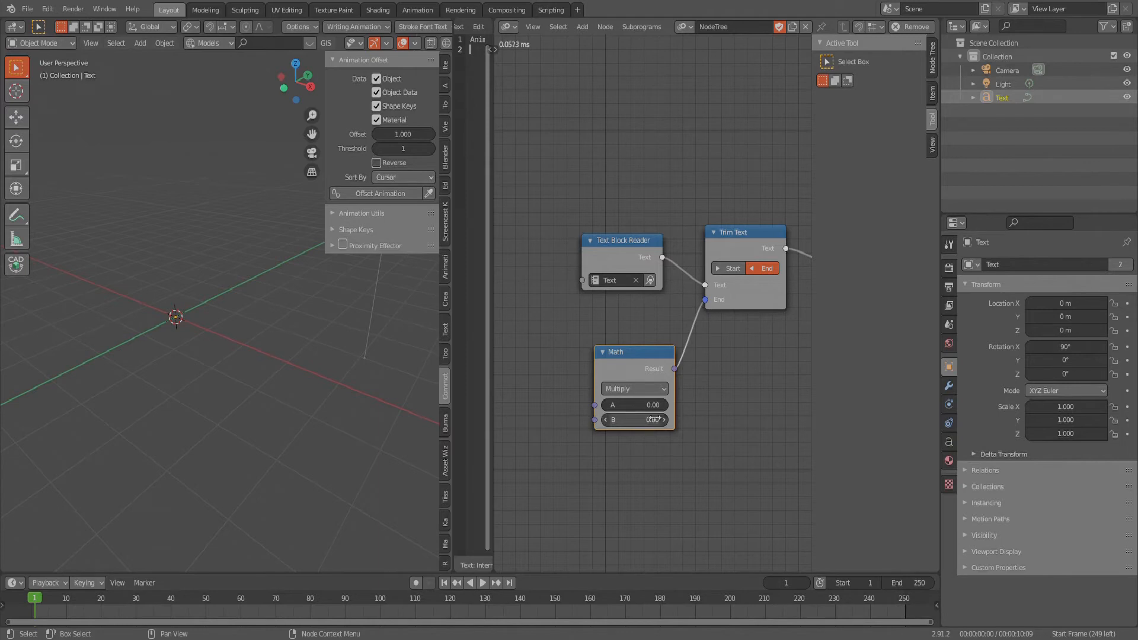
- Add a Delay Time node beside the Math node and connect its Time output to the Math node's A input
{"action": "middle_click_drag", "start_coordinate": [733, 350], "coordinate": [756, 353]}
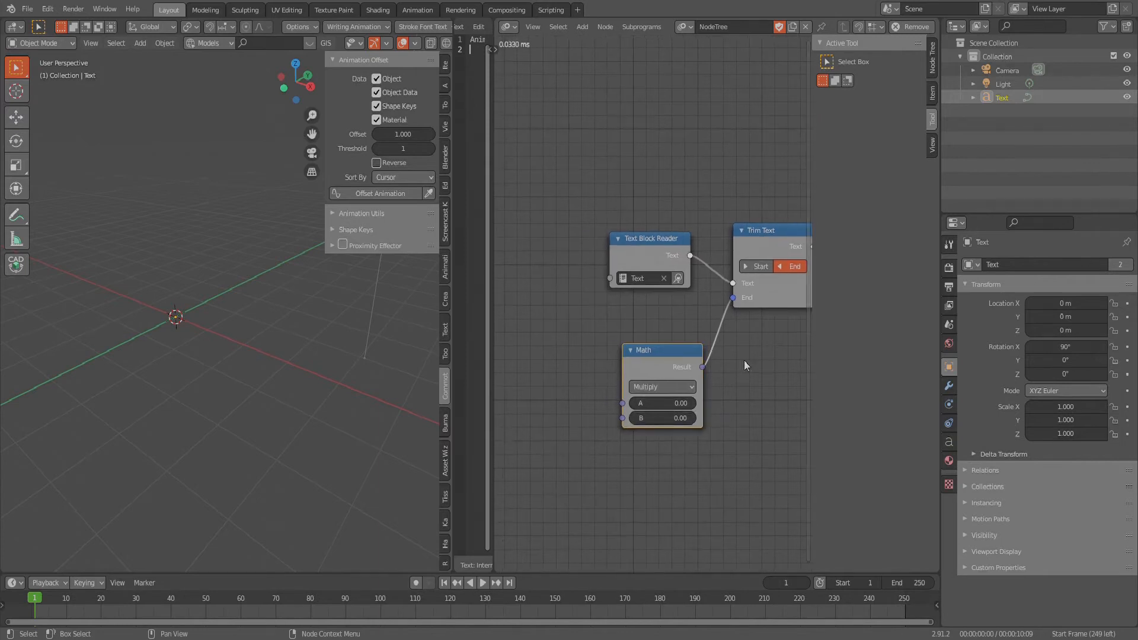
{"action": "middle_click_drag", "start_coordinate": [584, 336], "coordinate": [601, 343]}
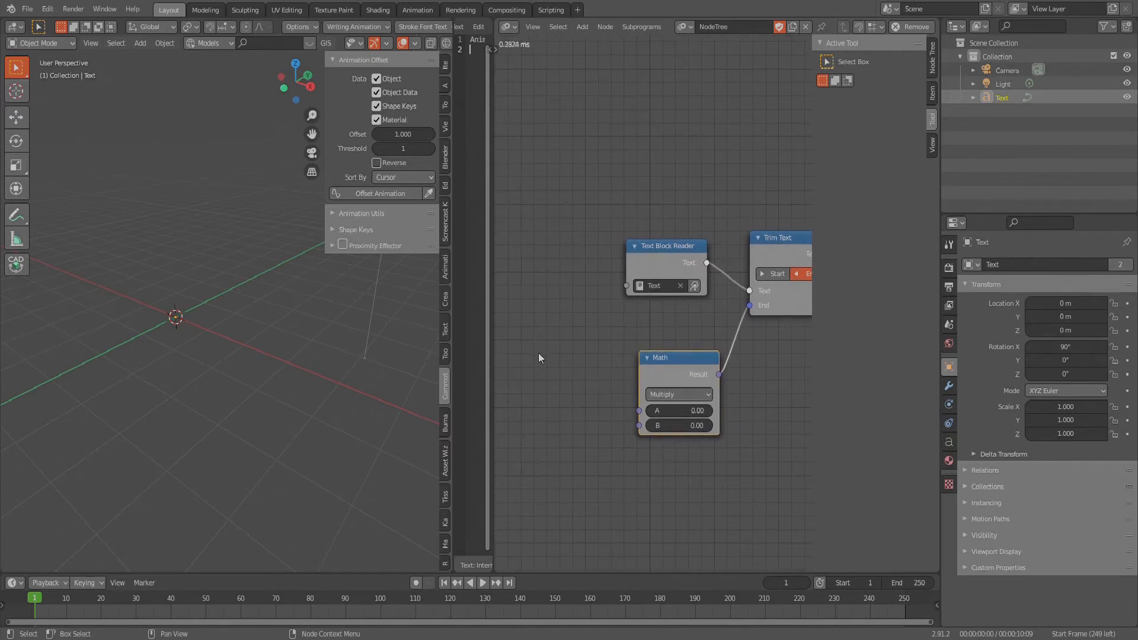
{"action": "key", "text": "shift+a"}
{"action": "mouse_move", "coordinate": [521, 311]}
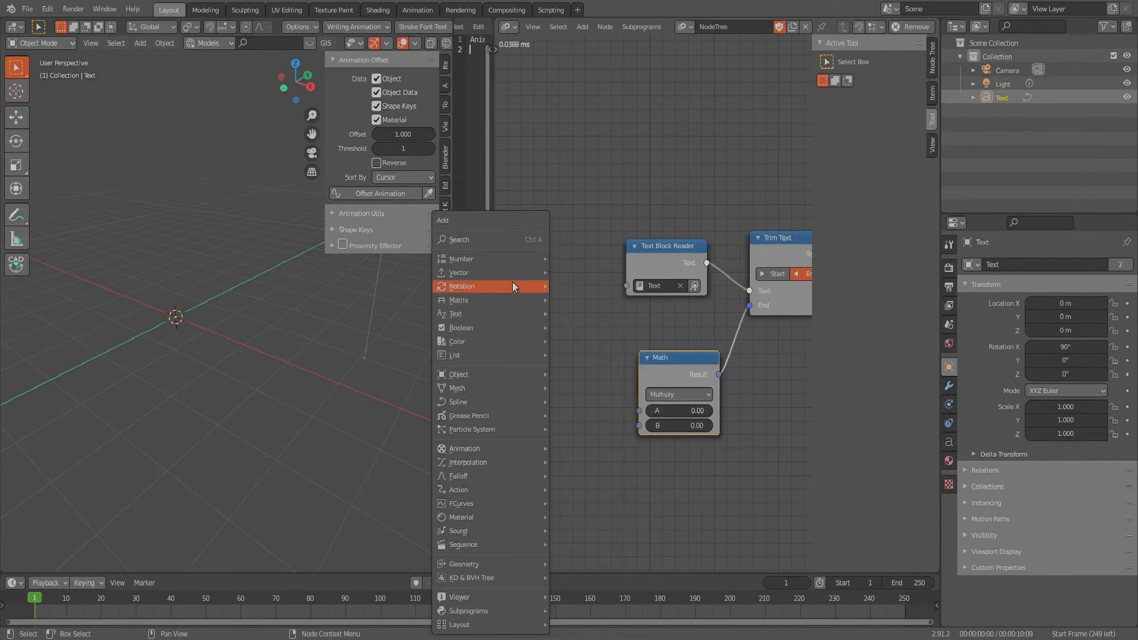
{"action": "mouse_move", "coordinate": [510, 276]}
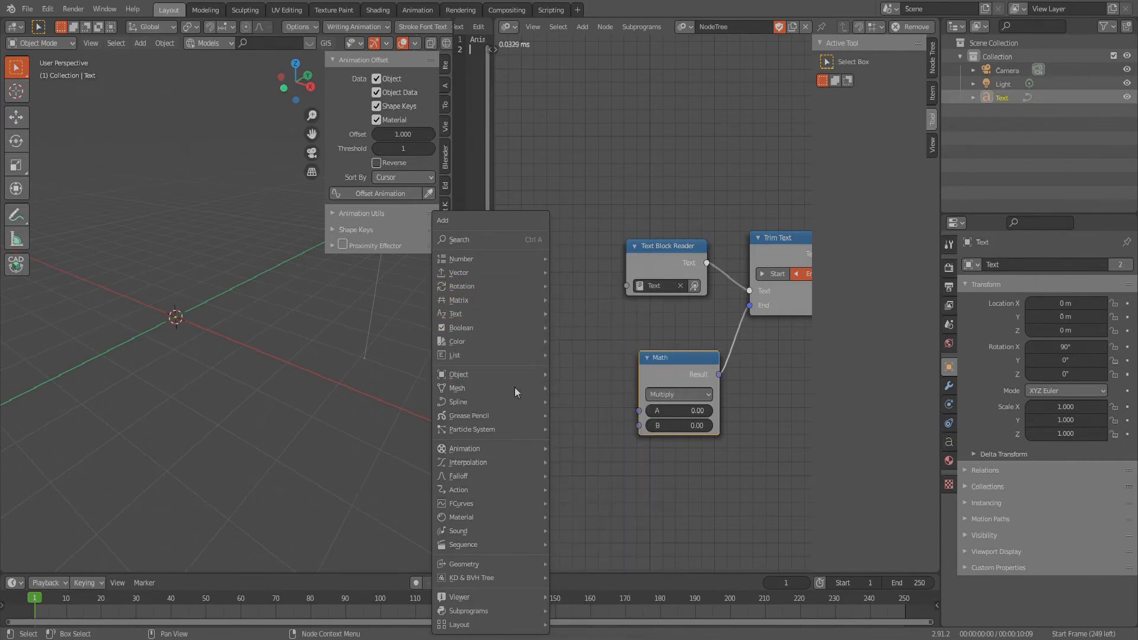
{"action": "mouse_move", "coordinate": [489, 456]}
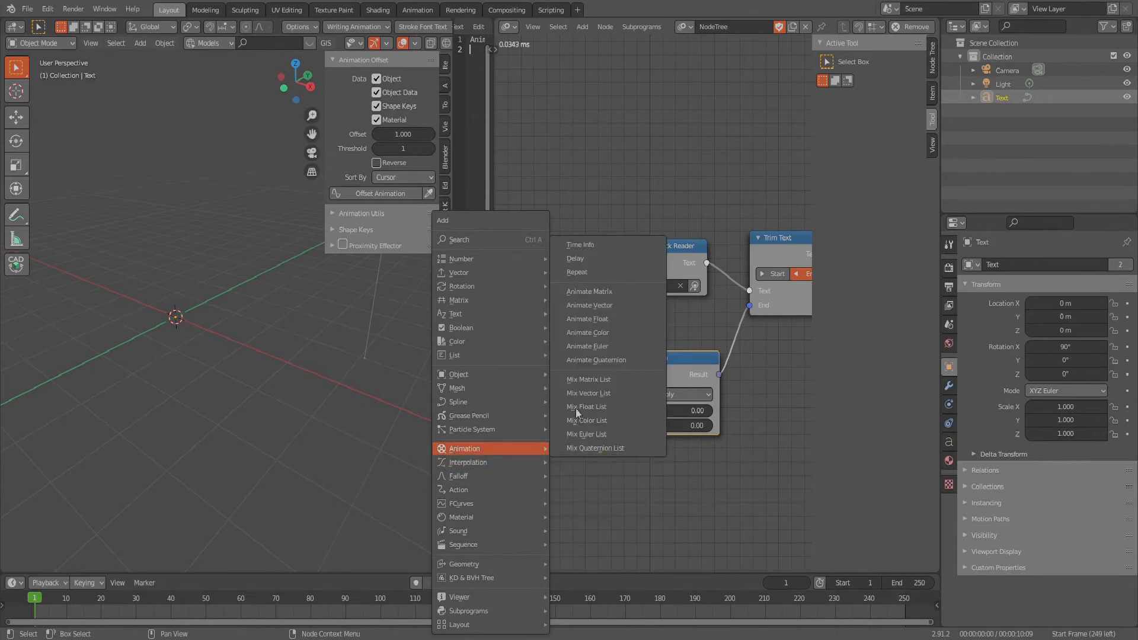
{"action": "left_click", "coordinate": [591, 258]}
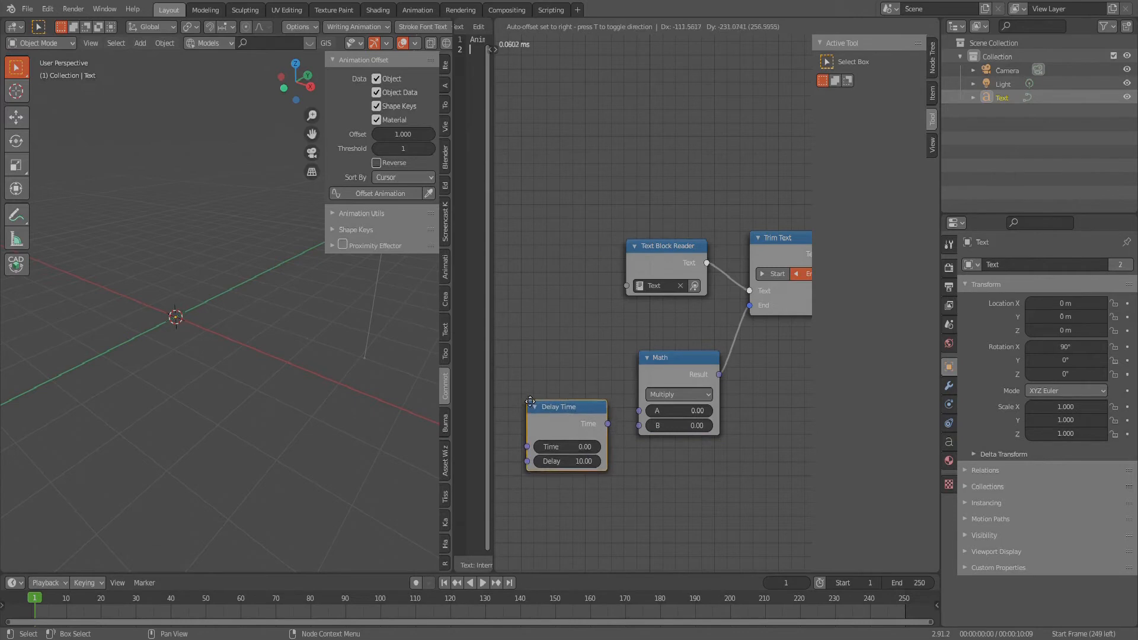
{"action": "left_click", "coordinate": [516, 361]}
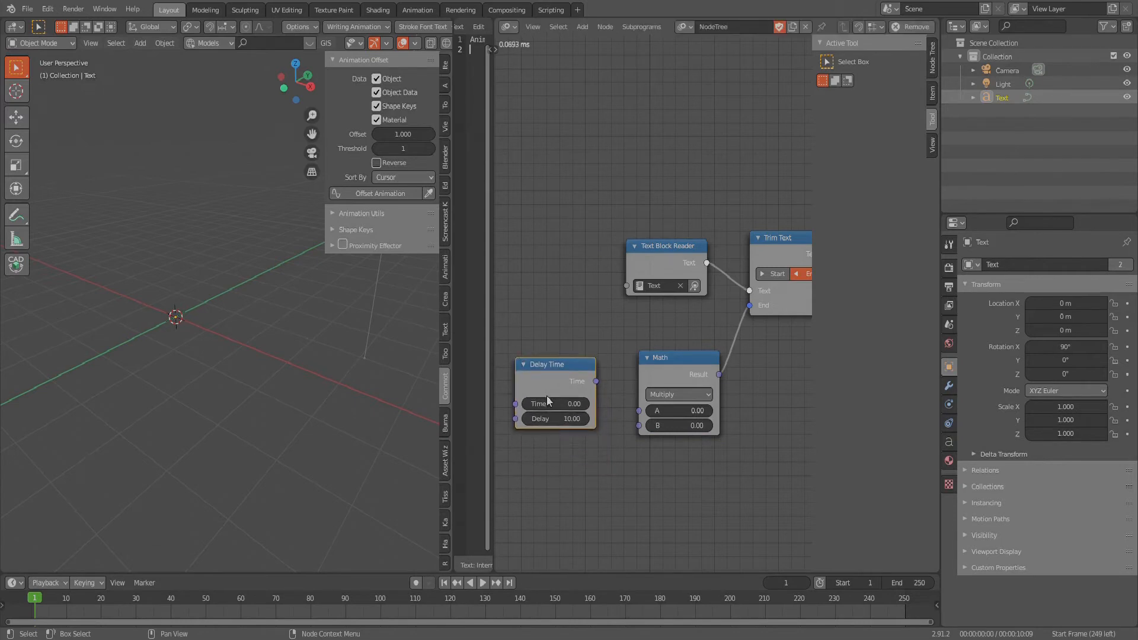
{"action": "left_click_drag", "start_coordinate": [563, 418], "coordinate": [639, 413]}
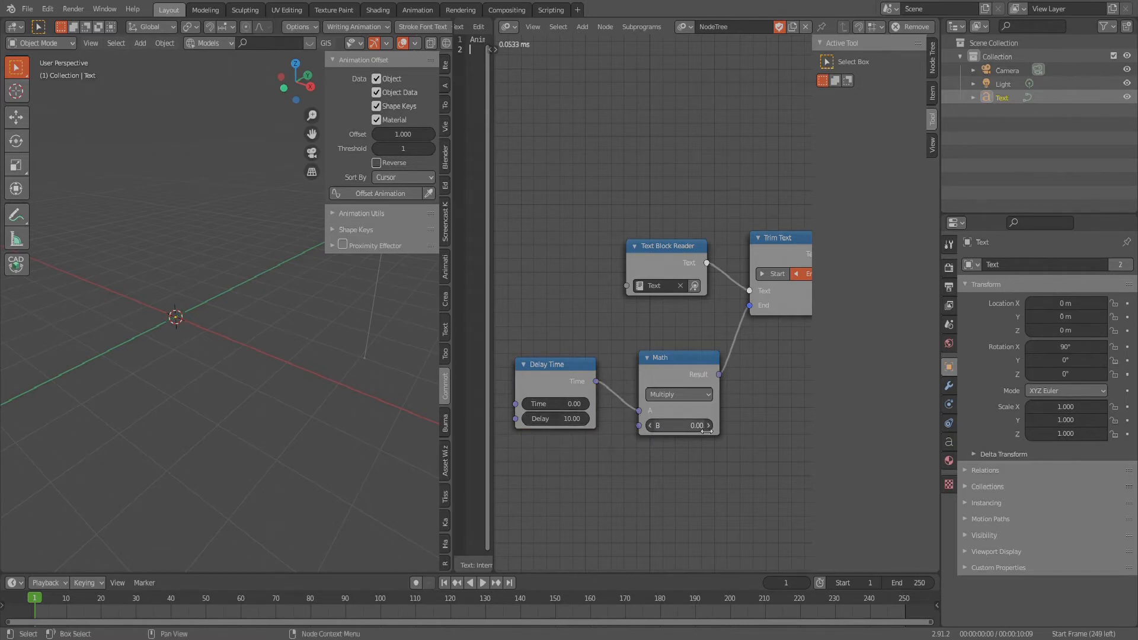
- Set the Math node's B value to 0.40
{"action": "left_click", "coordinate": [661, 426]}
{"action": "type", "text": "4"}
{"action": "key", "text": "Return"}
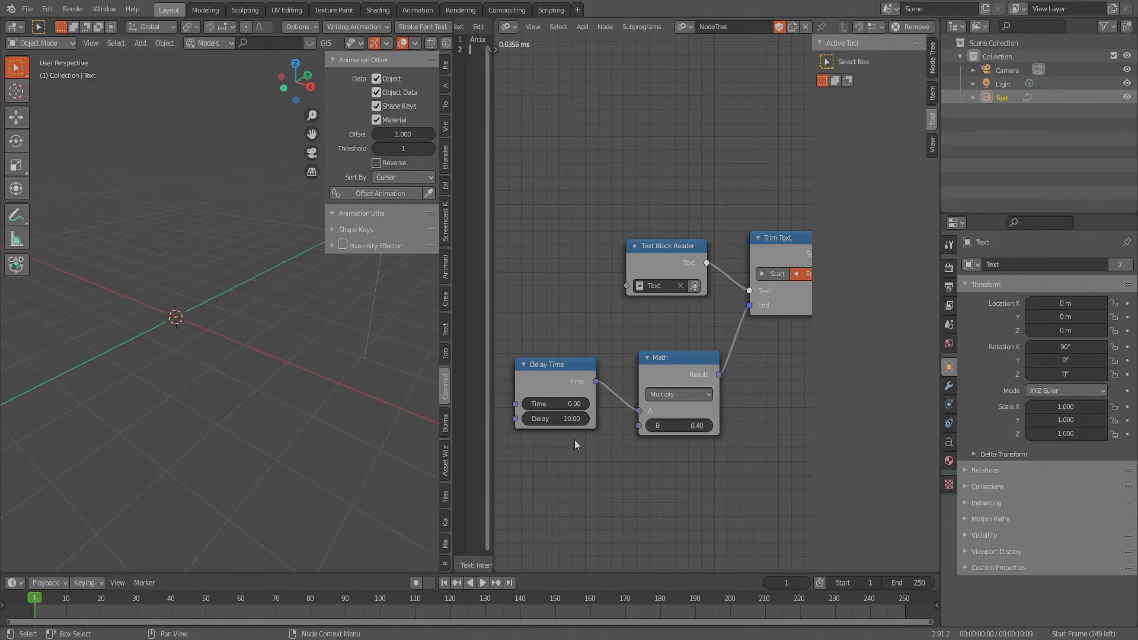
- Add a Time Info node beside the Delay Time node and connect its Frame output to the Delay's Time input
{"action": "middle_click_drag", "start_coordinate": [577, 443], "coordinate": [689, 476]}
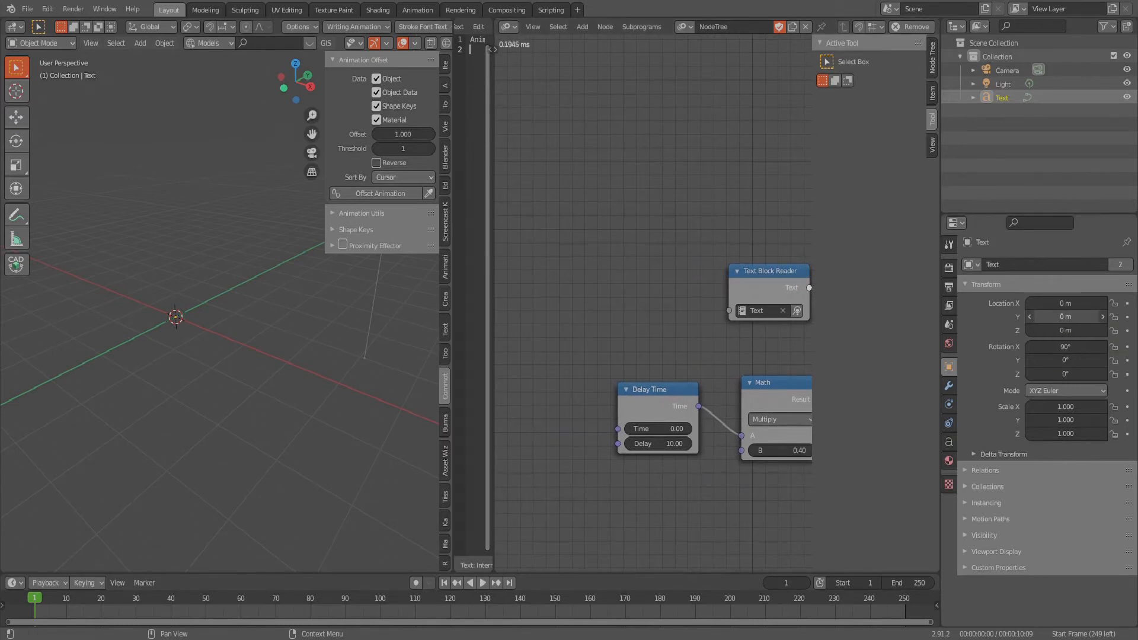
{"action": "middle_click_drag", "start_coordinate": [582, 430], "coordinate": [612, 430]}
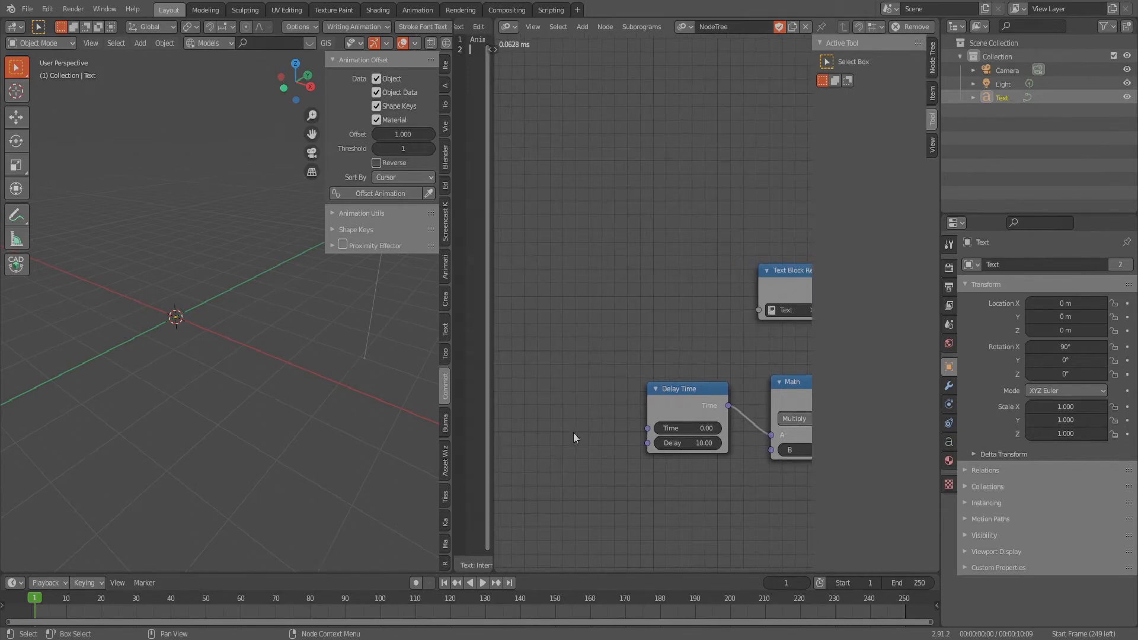
{"action": "key", "text": "shift+a"}
{"action": "mouse_move", "coordinate": [573, 432]}
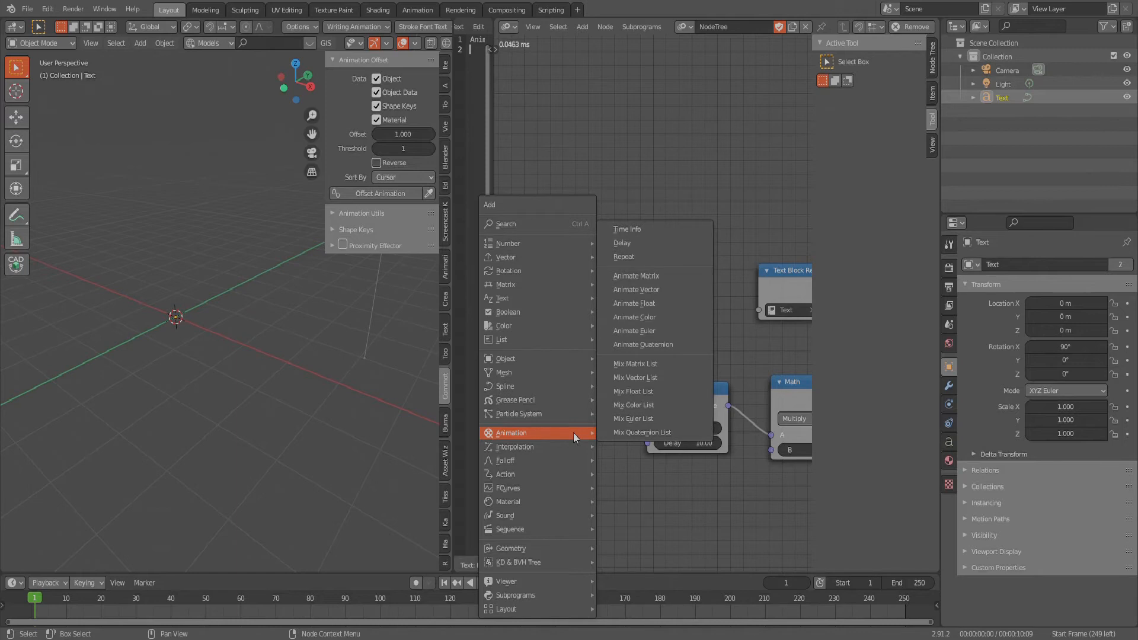
{"action": "left_click", "coordinate": [626, 229]}
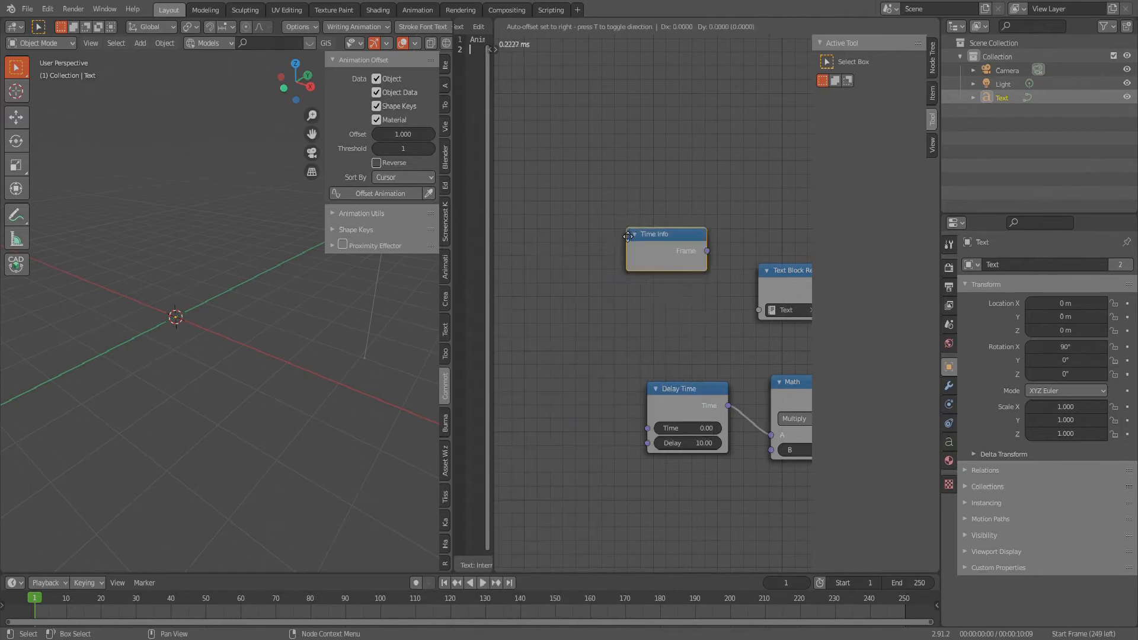
{"action": "left_click", "coordinate": [524, 423]}
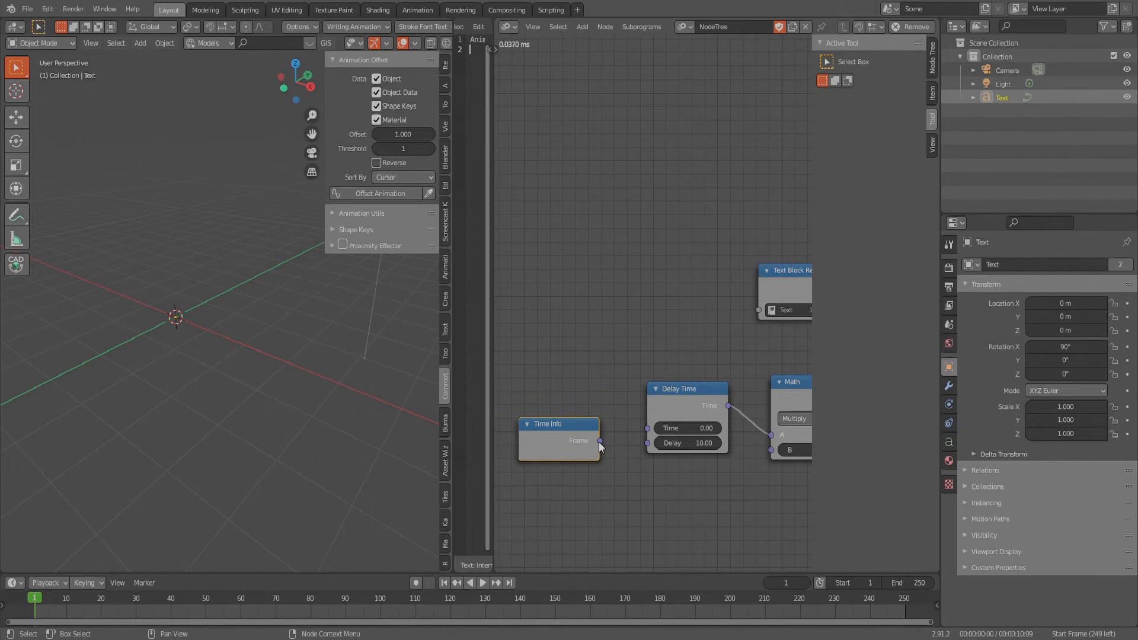
{"action": "left_click_drag", "start_coordinate": [599, 441], "coordinate": [645, 425]}
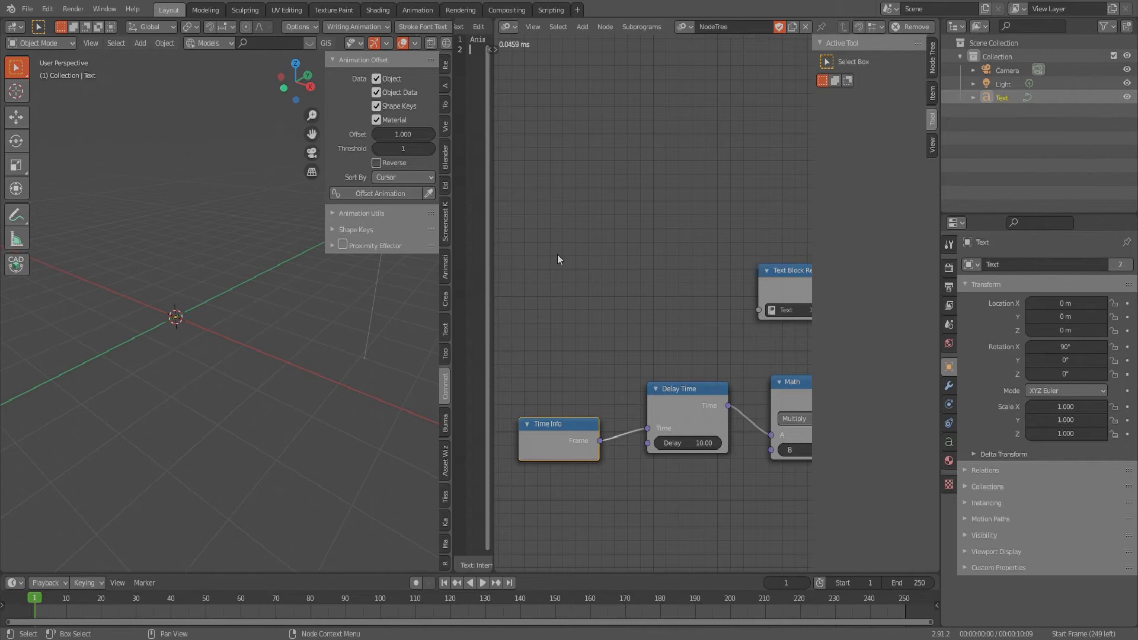
- Bring the whole node chain into view and make the timeline area taller
{"action": "scroll", "coordinate": [587, 243], "scroll_direction": "down", "scroll_amount": 5}
{"action": "scroll", "coordinate": [635, 314], "scroll_direction": "down", "scroll_amount": 3}
{"action": "middle_click_drag", "start_coordinate": [657, 266], "coordinate": [577, 278]}
{"action": "middle_click_drag", "start_coordinate": [698, 356], "coordinate": [665, 398]}
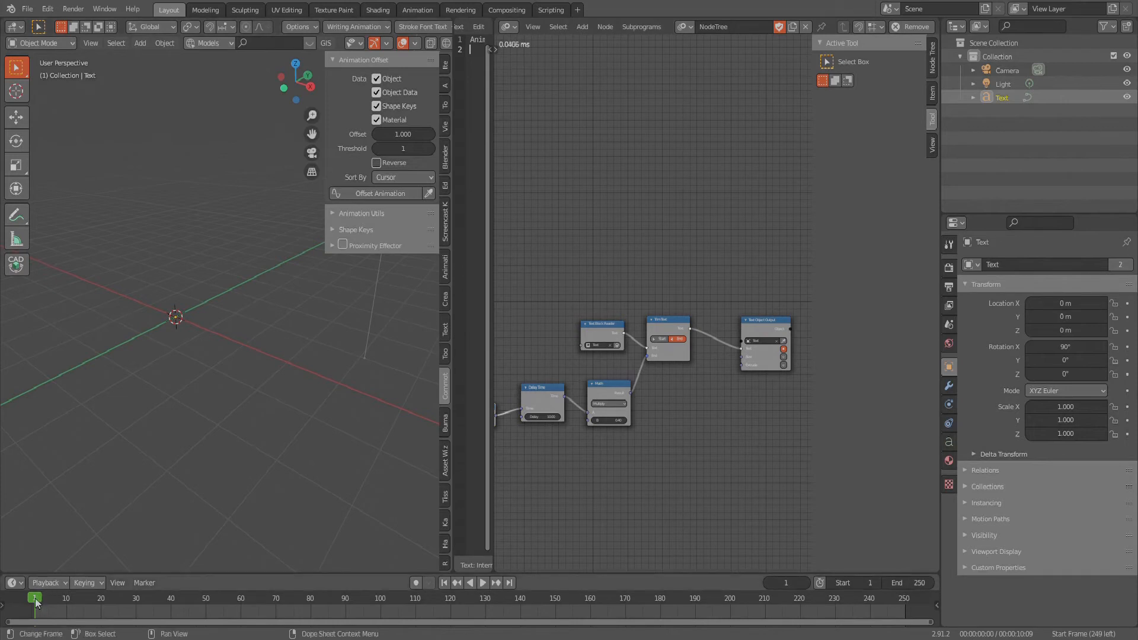
{"action": "left_click_drag", "start_coordinate": [77, 573], "coordinate": [53, 518]}
- Play the animation in short stretches up to frame 84 and examine the letter-by-letter text reveal from the front
{"action": "key", "text": "space"}
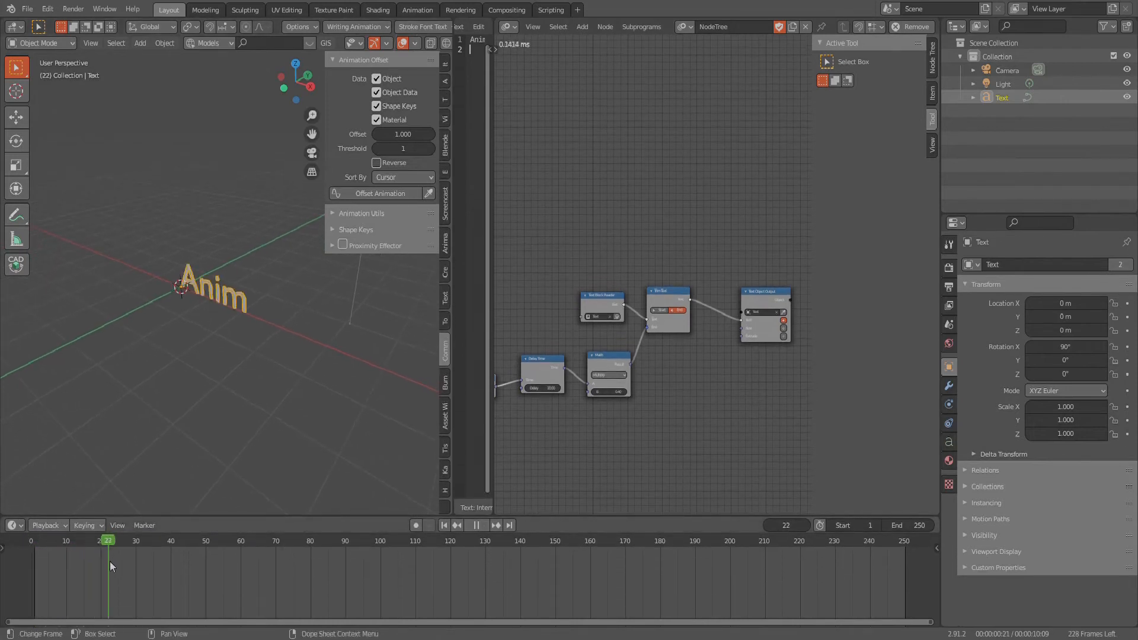
{"action": "key", "text": "space"}
{"action": "scroll", "coordinate": [126, 347], "scroll_direction": "down", "scroll_amount": 6}
{"action": "middle_click_drag", "start_coordinate": [222, 403], "coordinate": [231, 355]}
{"action": "middle_click_drag", "start_coordinate": [240, 397], "coordinate": [229, 445]}
{"action": "key", "text": "space"}
{"action": "key", "text": "space"}
{"action": "middle_click_drag", "start_coordinate": [294, 464], "coordinate": [307, 413]}
{"action": "scroll", "coordinate": [306, 411], "scroll_direction": "up", "scroll_amount": 2}
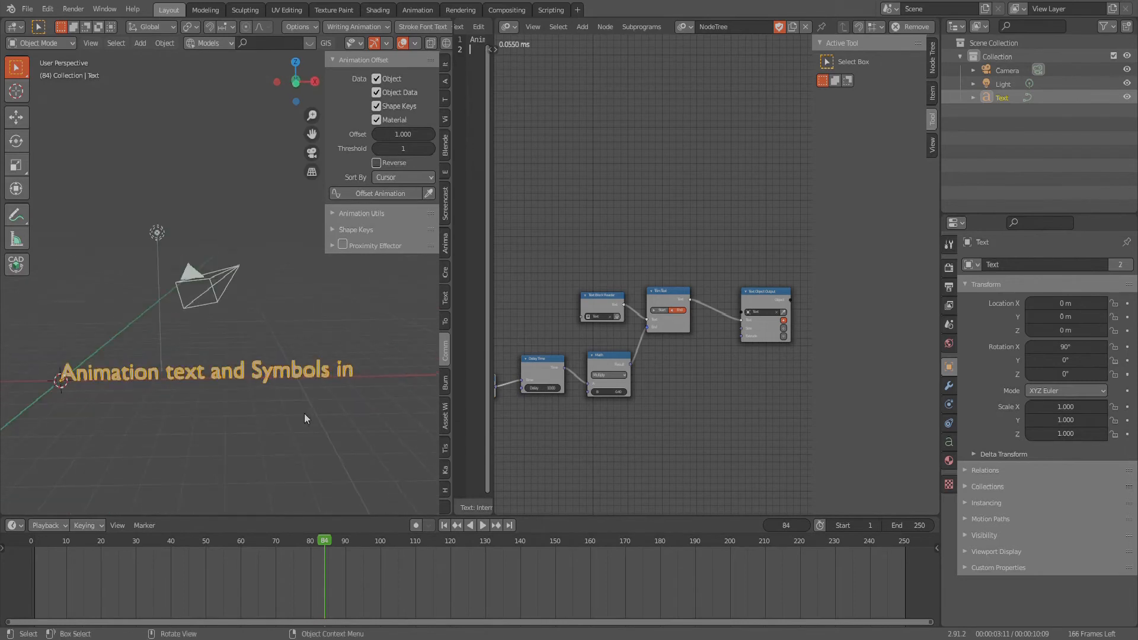
- Continue playback until the full text has been written out, and scrub back to frame 116
{"action": "middle_click_drag", "start_coordinate": [285, 473], "coordinate": [339, 470]}
{"action": "key", "text": "space"}
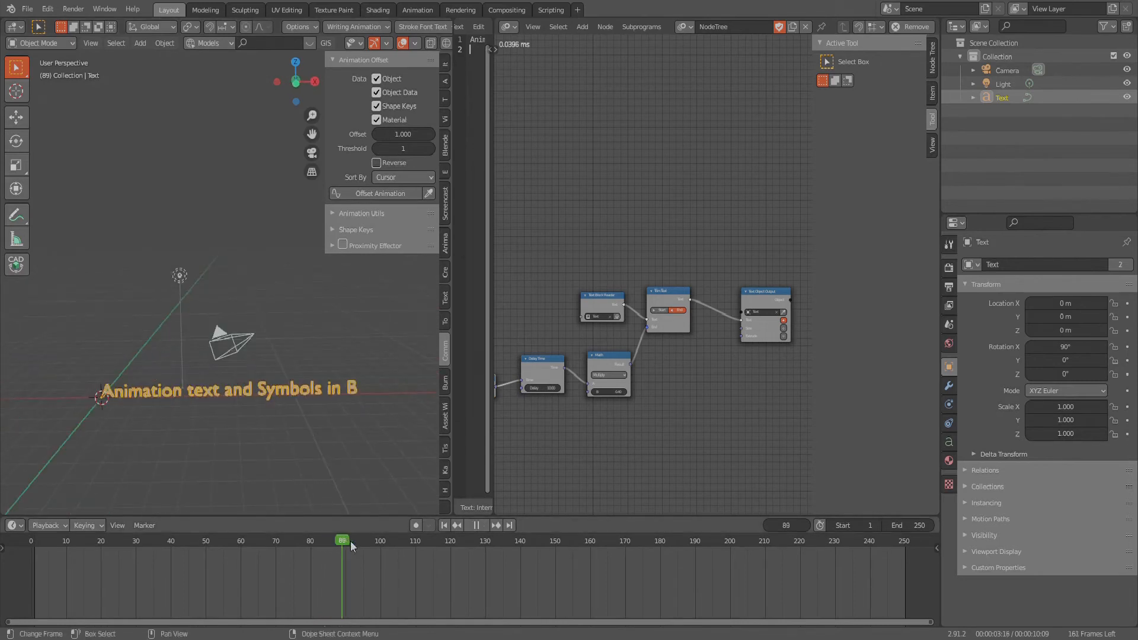
{"action": "key", "text": "space"}
{"action": "middle_click_drag", "start_coordinate": [359, 467], "coordinate": [315, 444]}
{"action": "key", "text": "space"}
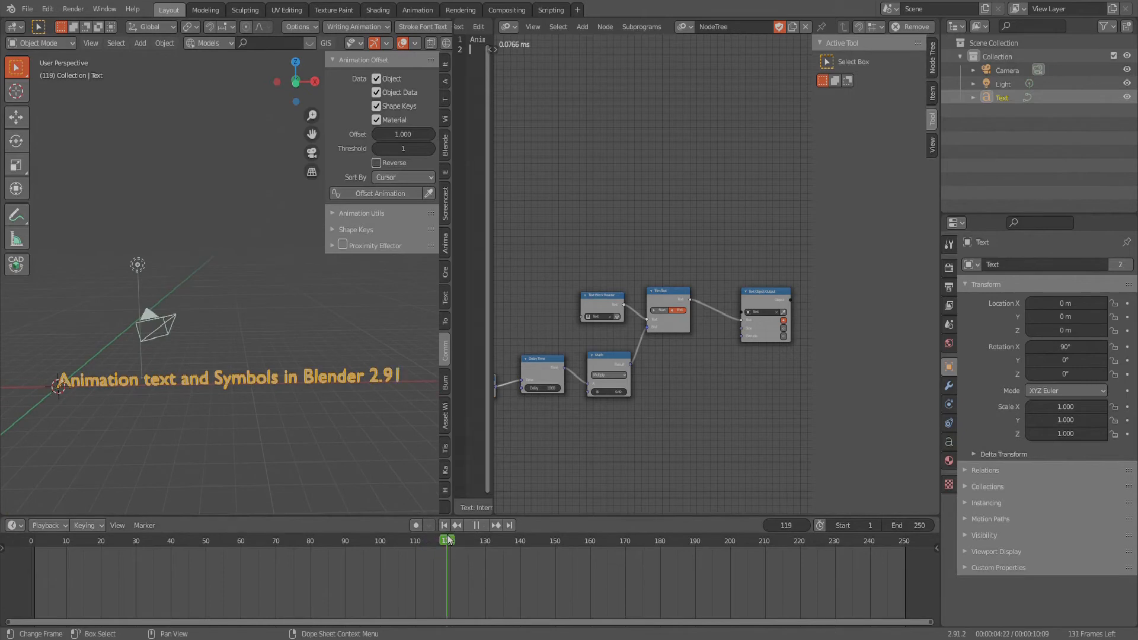
{"action": "left_click_drag", "start_coordinate": [448, 540], "coordinate": [436, 540]}
{"action": "key", "text": "space"}
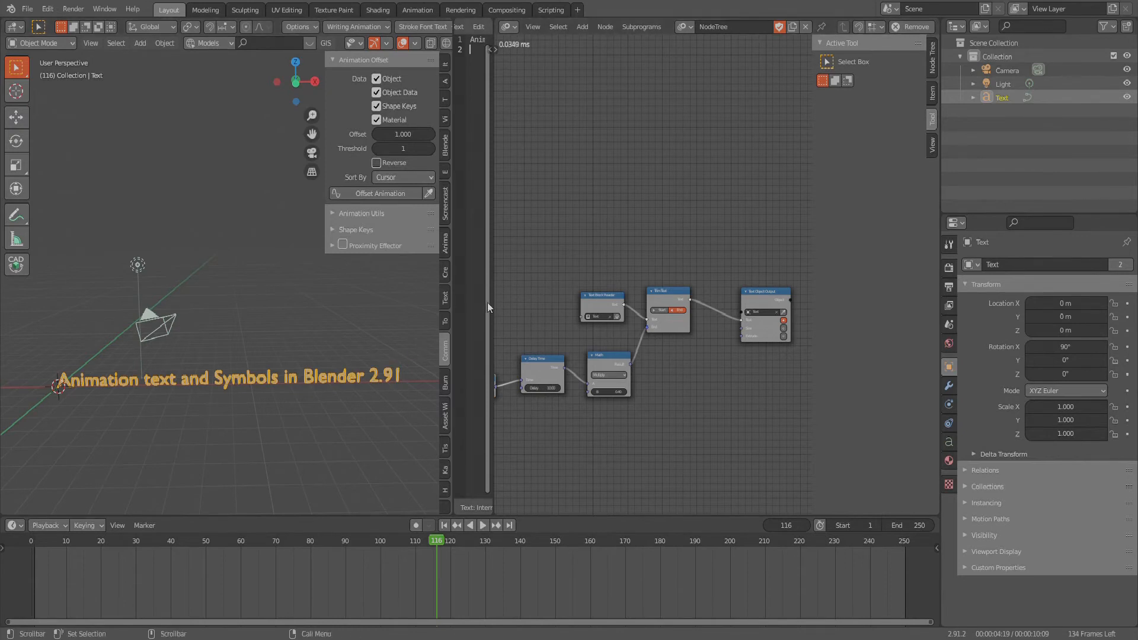
- Widen the Text Editor and break the line after "Symbols" so that "in Blender 2.91" forms the second line
{"action": "left_click_drag", "start_coordinate": [490, 302], "coordinate": [687, 285]}
{"action": "left_click", "coordinate": [584, 44]}
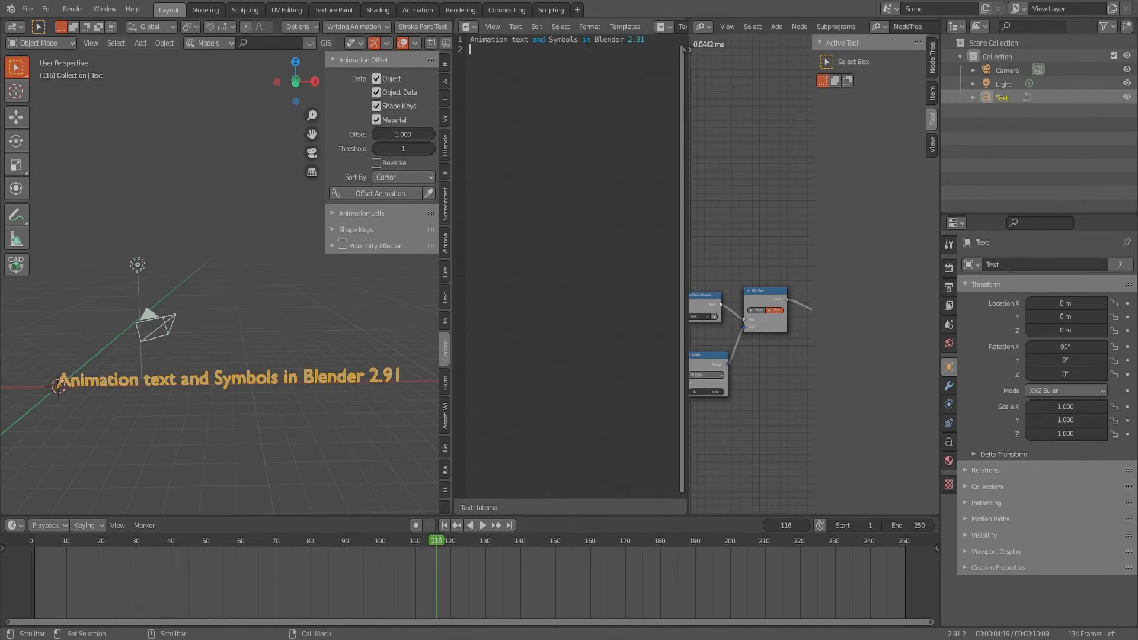
{"action": "key", "text": "Return"}
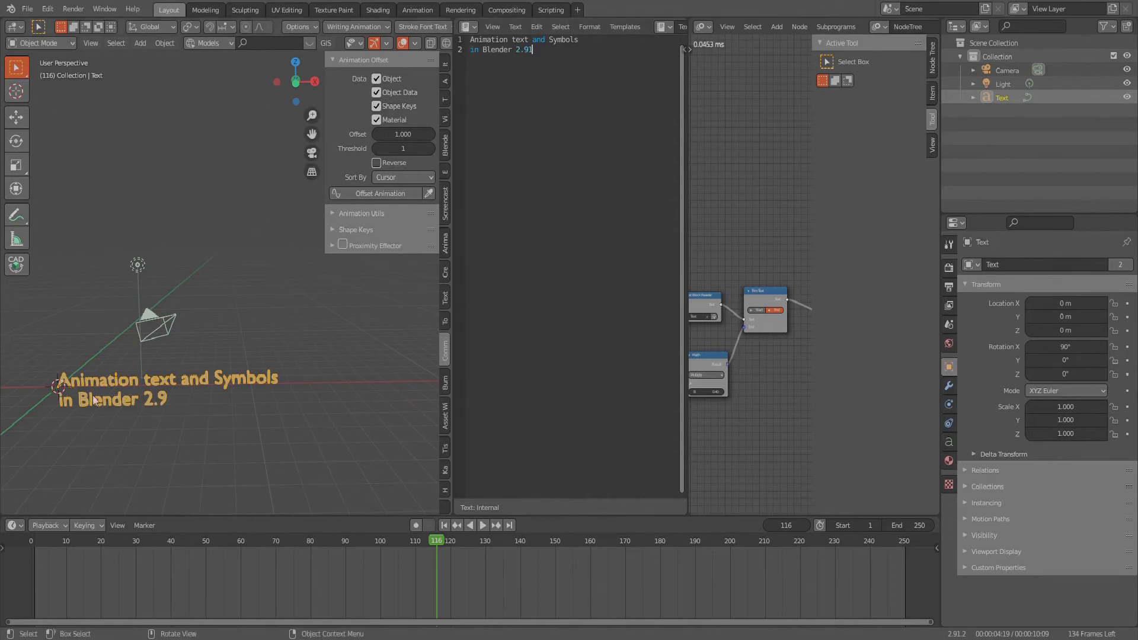
- Set the text object's regular font to Aharoni-Bold in its font settings
{"action": "middle_click_drag", "start_coordinate": [286, 293], "coordinate": [270, 372]}
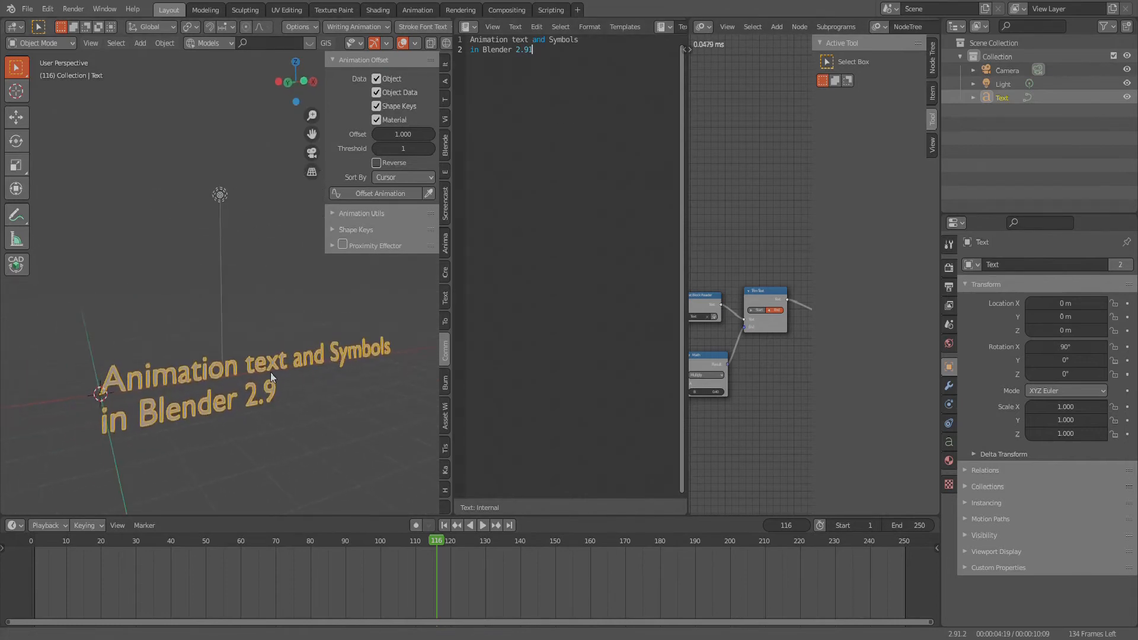
{"action": "left_click", "coordinate": [952, 443]}
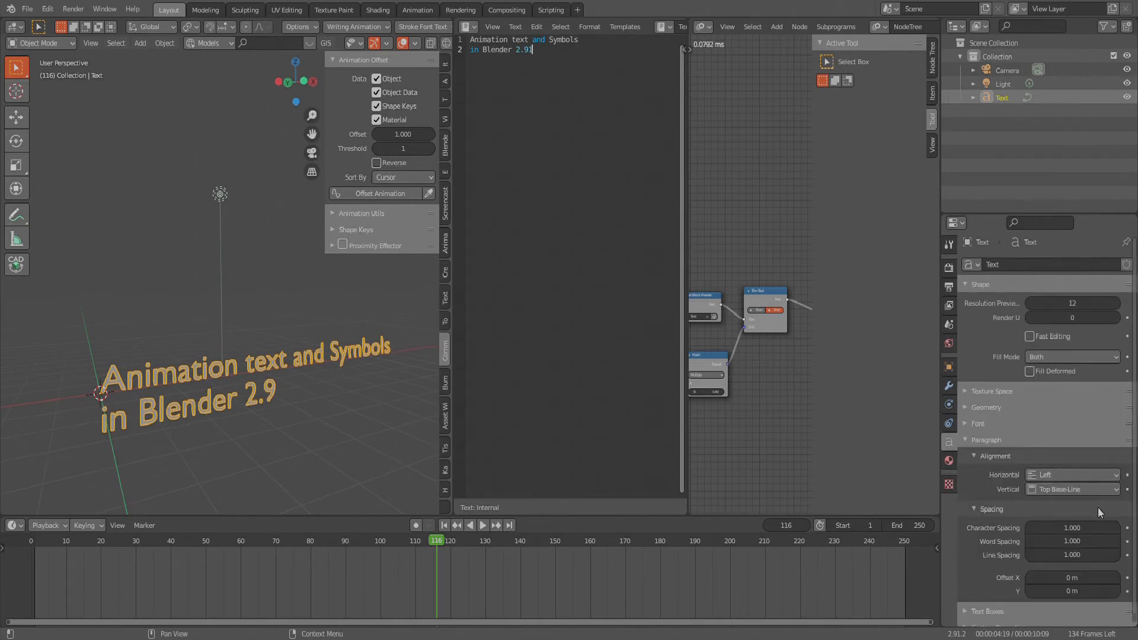
{"action": "scroll", "coordinate": [1092, 377], "scroll_direction": "down", "scroll_amount": 1}
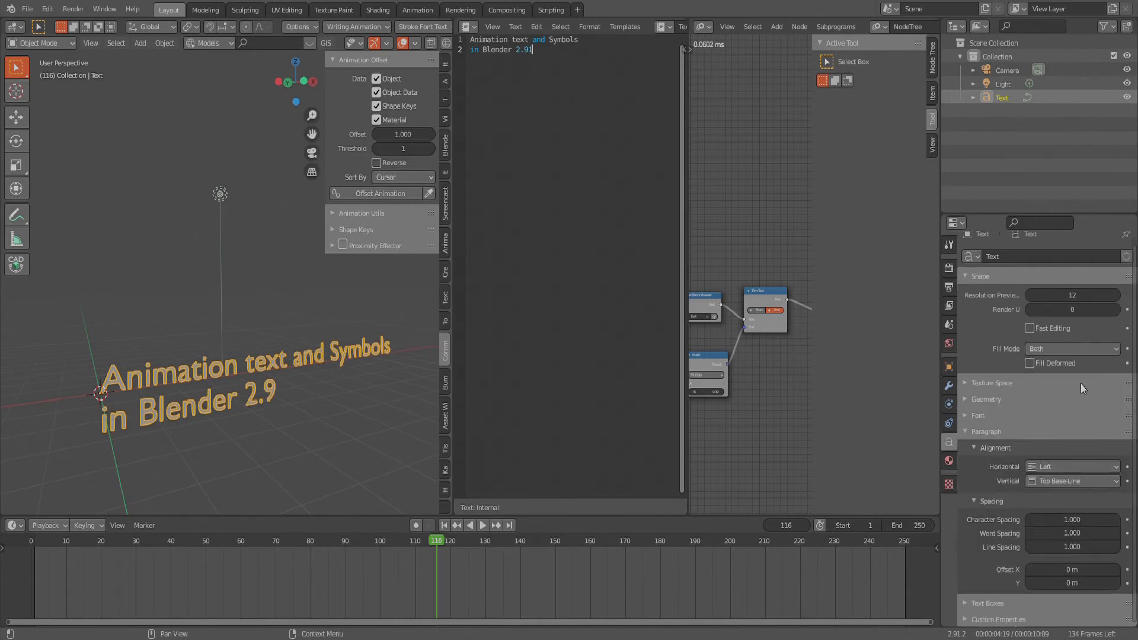
{"action": "left_click", "coordinate": [966, 415]}
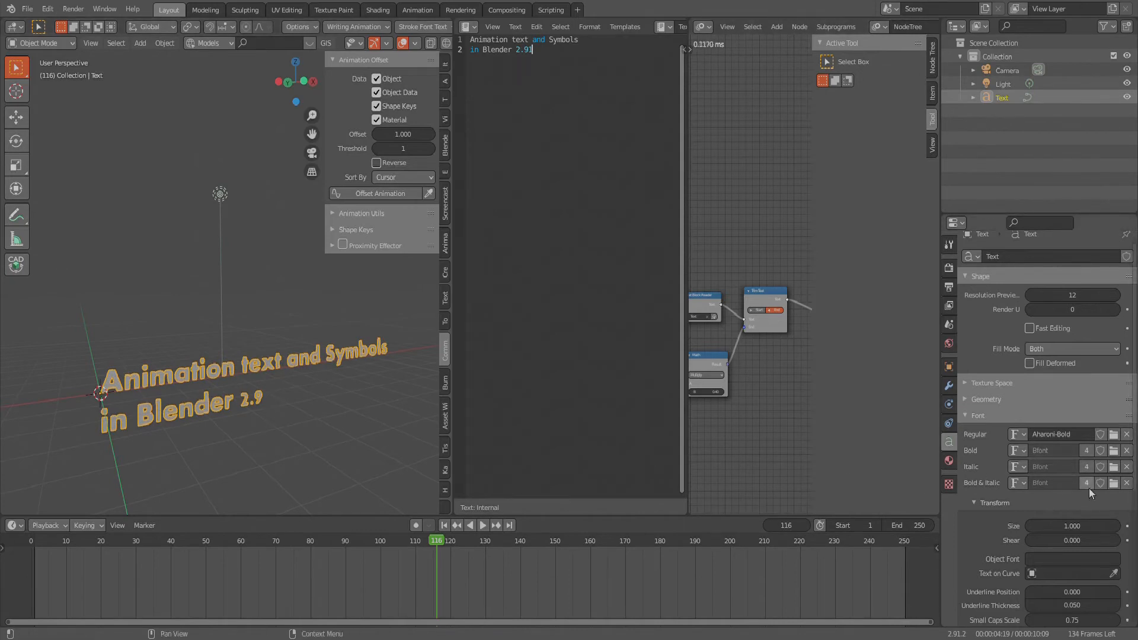
{"action": "scroll", "coordinate": [1089, 487], "scroll_direction": "down", "scroll_amount": 3}
{"action": "scroll", "coordinate": [1088, 489], "scroll_direction": "up", "scroll_amount": 2}
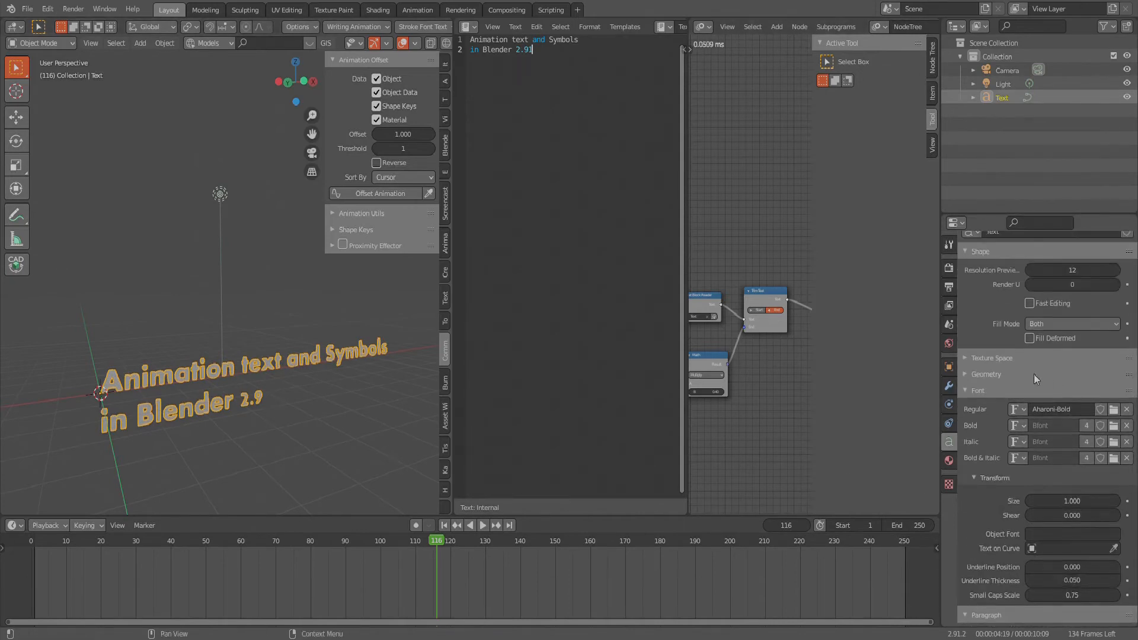
- Extrude the text object by 0.12 m in its geometry settings
{"action": "left_click", "coordinate": [968, 373]}
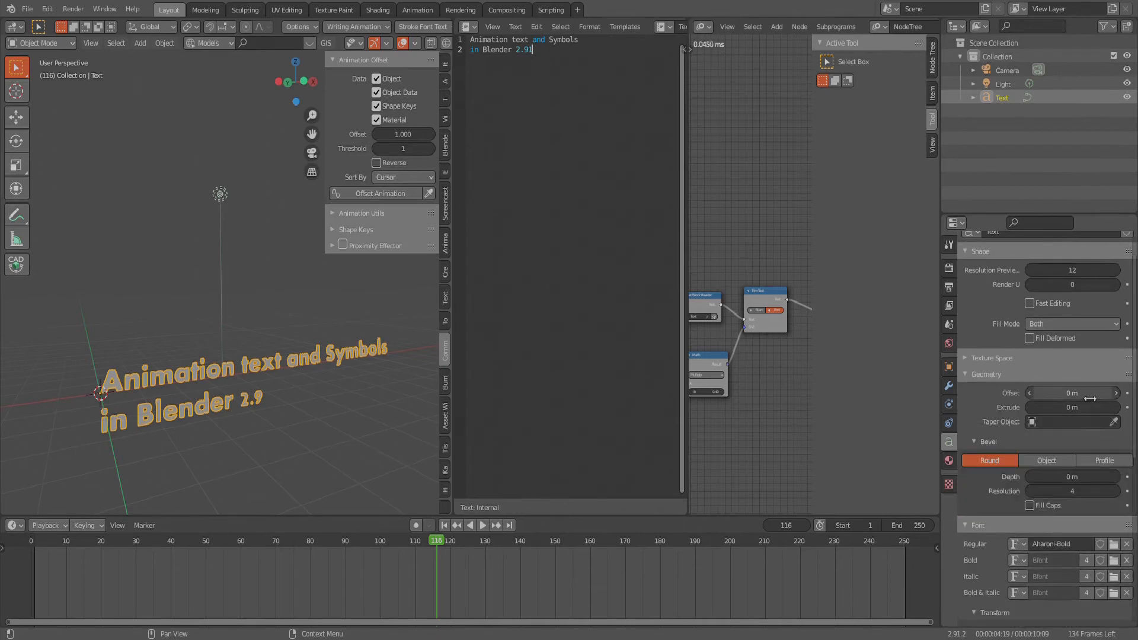
{"action": "mouse_move", "coordinate": [1090, 393]}
{"action": "left_mouse_down"}
{"action": "mouse_move", "coordinate": [1103, 393]}
{"action": "mouse_move", "coordinate": [1081, 393]}
{"action": "mouse_move", "coordinate": [1084, 407]}
{"action": "mouse_move", "coordinate": [1108, 407]}
{"action": "mouse_move", "coordinate": [1097, 407]}
{"action": "left_mouse_up"}
{"action": "middle_click_drag", "start_coordinate": [136, 421], "coordinate": [149, 441]}
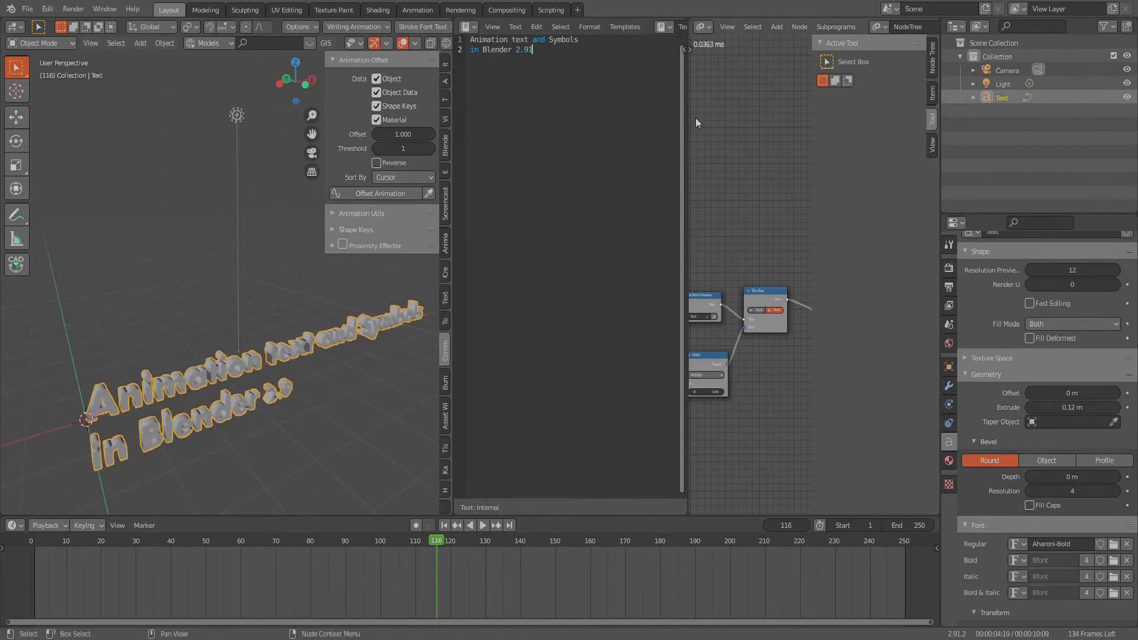
- Close the Text Editor and the node editor by joining both areas into the 3D viewport
{"action": "left_click_drag", "start_coordinate": [695, 118], "coordinate": [558, 118]}
{"action": "middle_click_drag", "start_coordinate": [169, 405], "coordinate": [220, 385]}
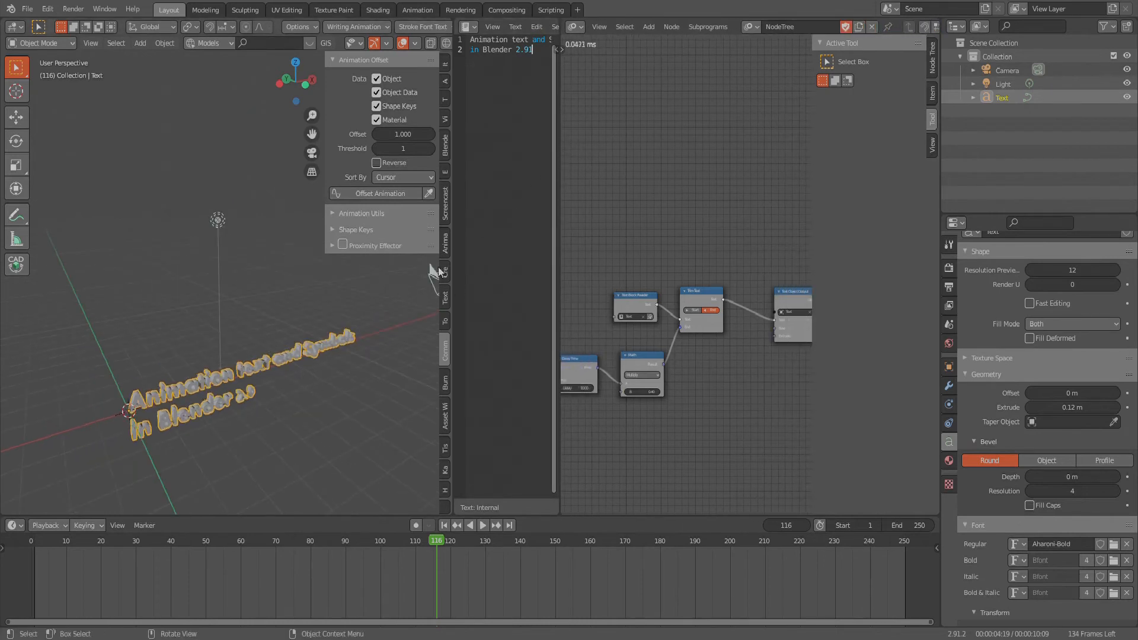
{"action": "right_click", "coordinate": [460, 395]}
{"action": "left_click", "coordinate": [453, 392]}
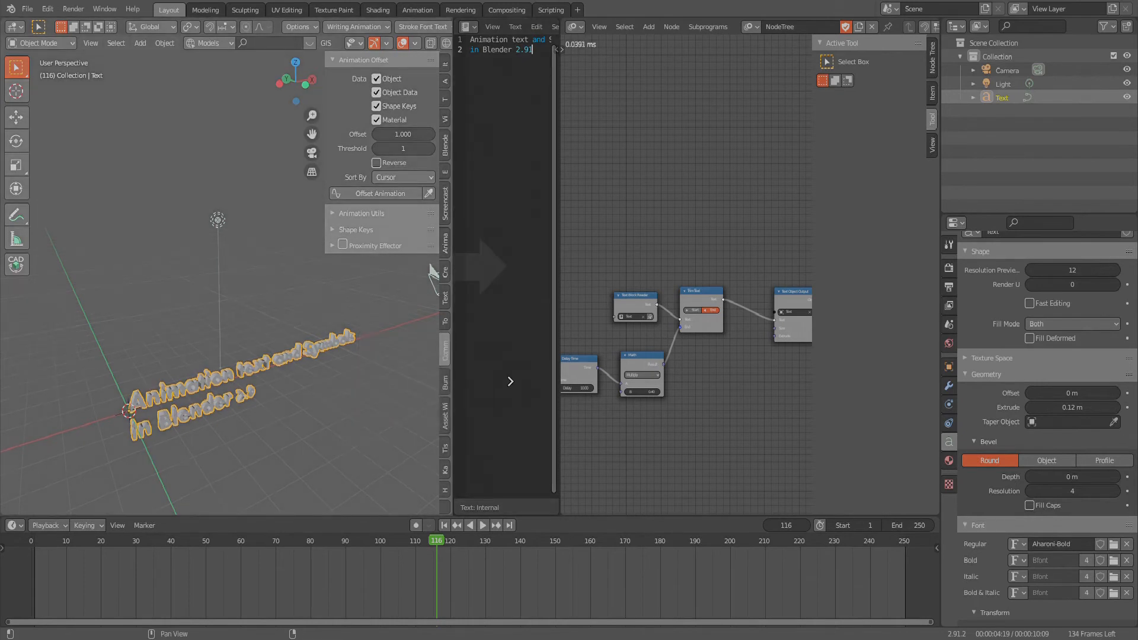
{"action": "left_click", "coordinate": [486, 344]}
{"action": "scroll", "coordinate": [396, 289], "scroll_direction": "down", "scroll_amount": 3}
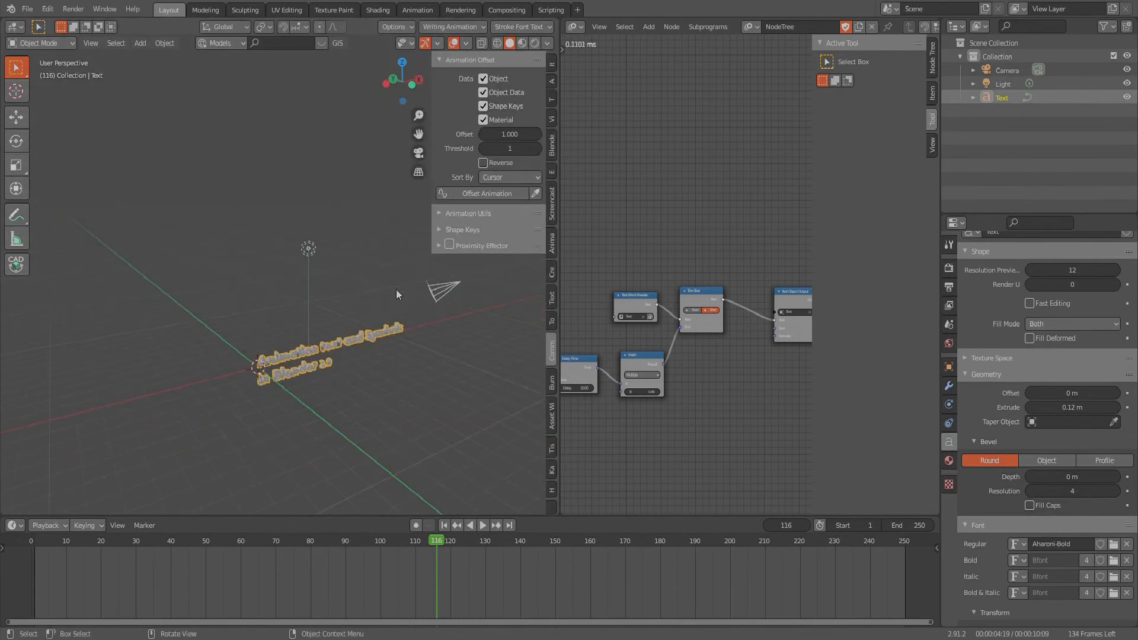
{"action": "left_click", "coordinate": [561, 324]}
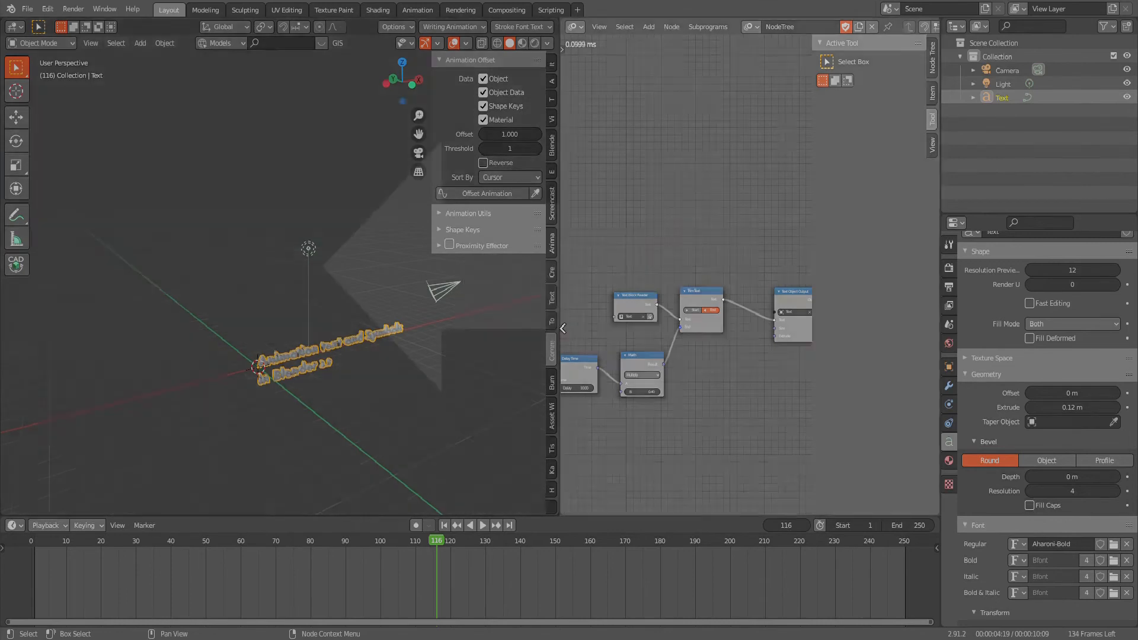
{"action": "left_click", "coordinate": [617, 320]}
- Examine the extruded text up close from several angles and hide the 3D viewport's sidebar
{"action": "scroll", "coordinate": [543, 461], "scroll_direction": "up", "scroll_amount": 2}
{"action": "middle_click_drag", "start_coordinate": [586, 441], "coordinate": [633, 387]}
{"action": "scroll", "coordinate": [642, 410], "scroll_direction": "up", "scroll_amount": 2}
{"action": "scroll", "coordinate": [470, 250], "scroll_direction": "down", "scroll_amount": 4}
{"action": "scroll", "coordinate": [505, 320], "scroll_direction": "up", "scroll_amount": 5}
{"action": "scroll", "coordinate": [521, 305], "scroll_direction": "down", "scroll_amount": 3}
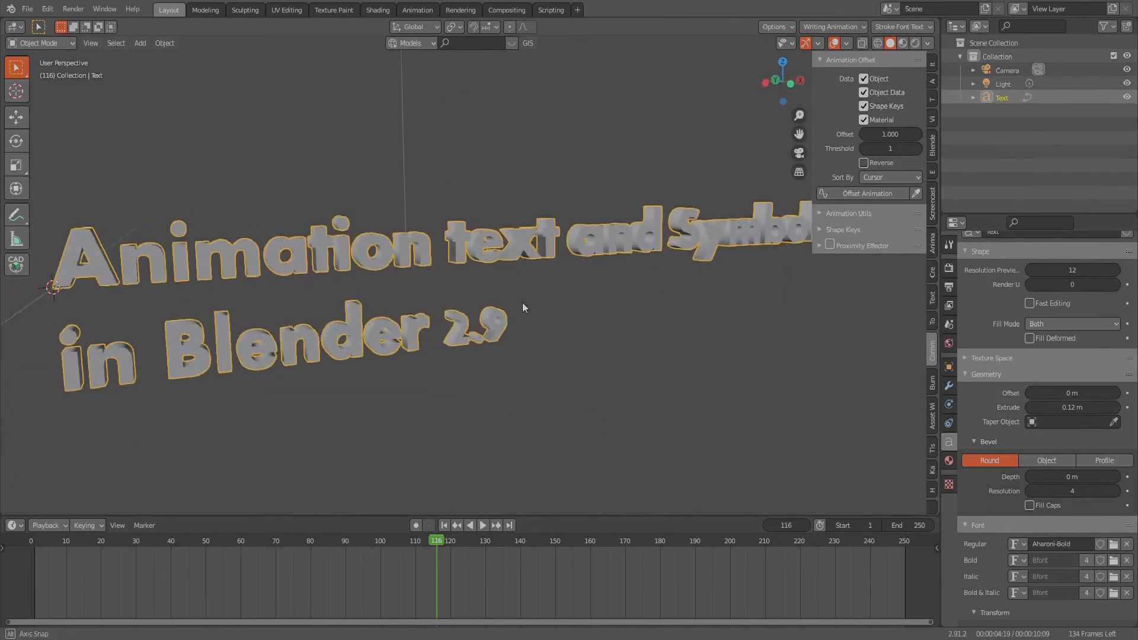
{"action": "middle_click_drag", "start_coordinate": [521, 300], "coordinate": [577, 341]}
{"action": "key", "text": "n"}
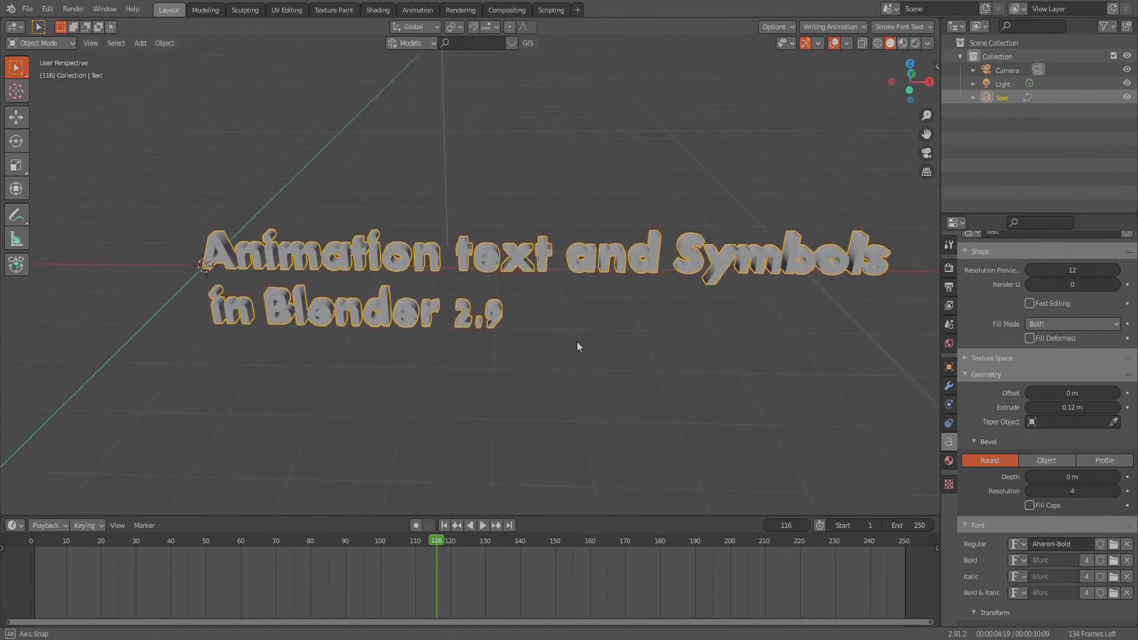
- Play the animation from the first frames and examine the extruded text being written out in full
{"action": "key", "text": "space"}
{"action": "left_click_drag", "start_coordinate": [427, 546], "coordinate": [49, 592]}
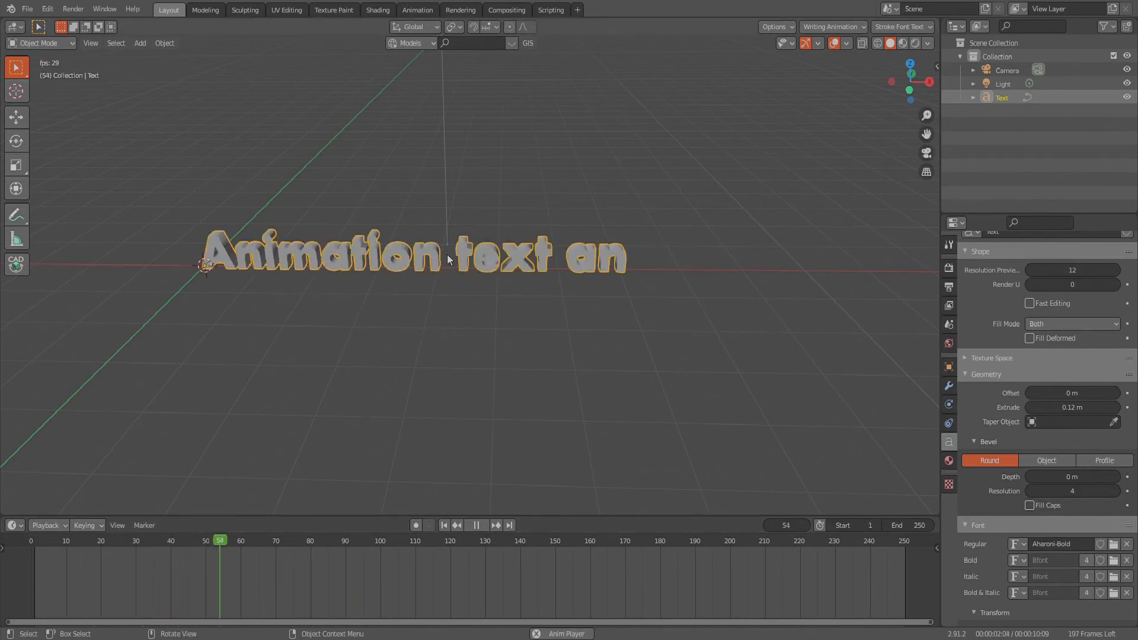
{"action": "scroll", "coordinate": [492, 259], "scroll_direction": "down", "scroll_amount": 1}
{"action": "scroll", "coordinate": [545, 310], "scroll_direction": "down", "scroll_amount": 2}
{"action": "scroll", "coordinate": [540, 338], "scroll_direction": "up", "scroll_amount": 1}
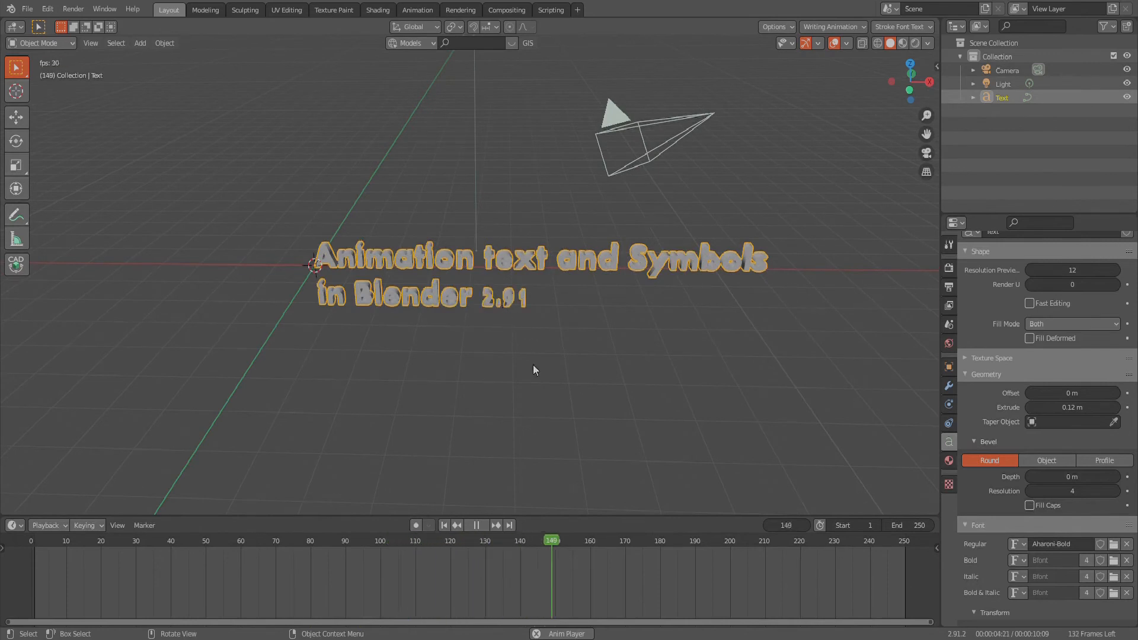
{"action": "key", "text": "Escape"}
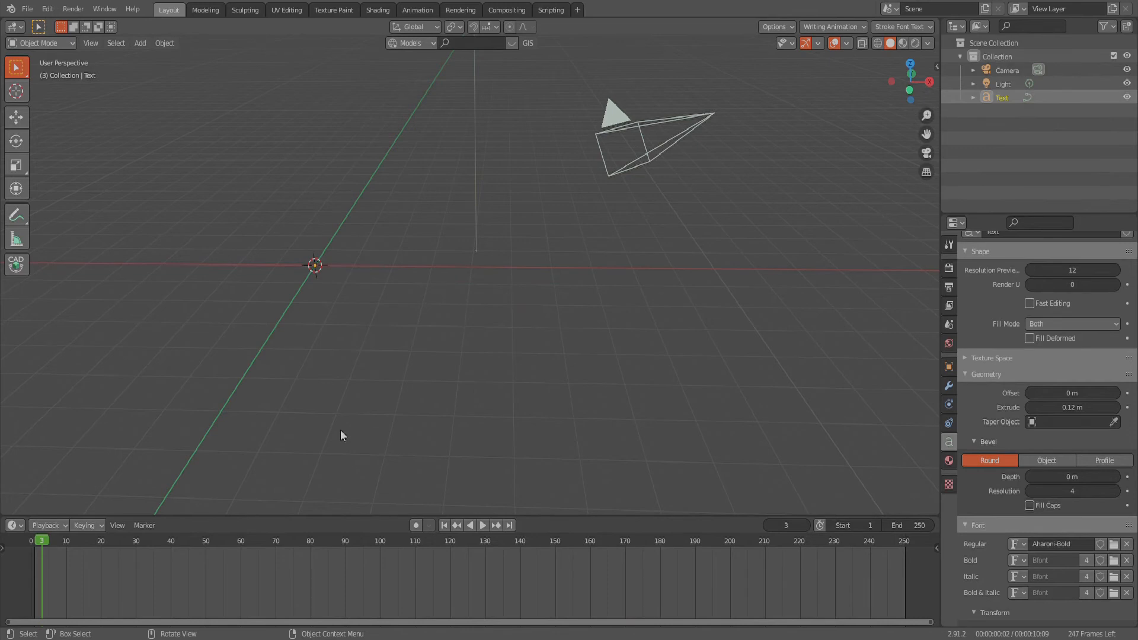
- Replay the text reveal from an angled view and scrub to frame 131
{"action": "middle_click_drag", "start_coordinate": [653, 419], "coordinate": [607, 426]}
{"action": "key", "text": "space"}
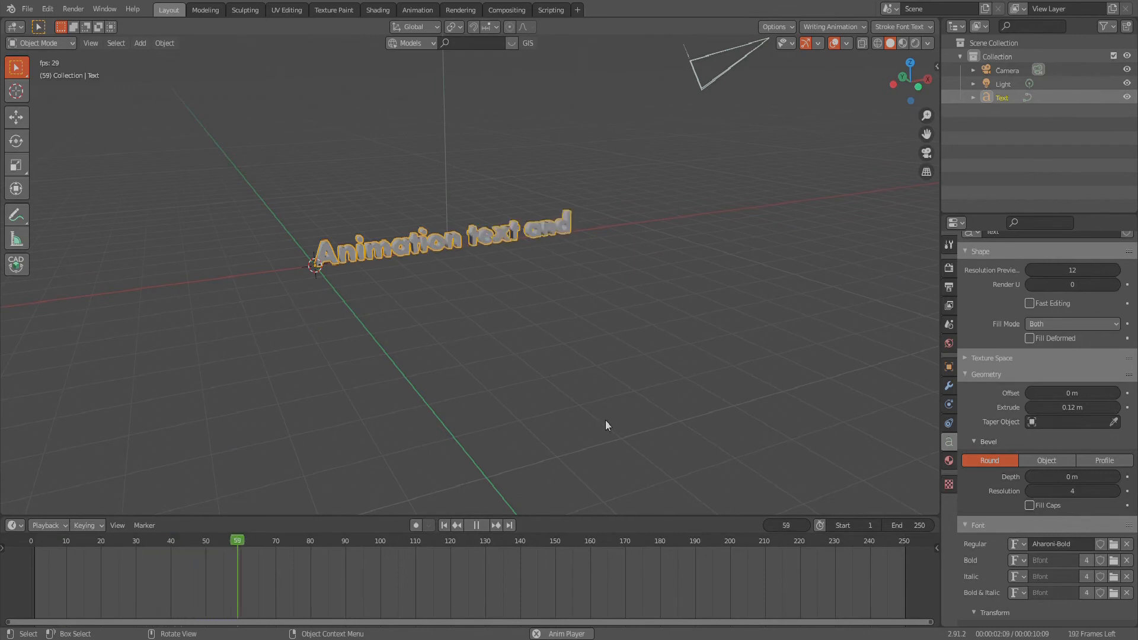
{"action": "key", "text": "space"}
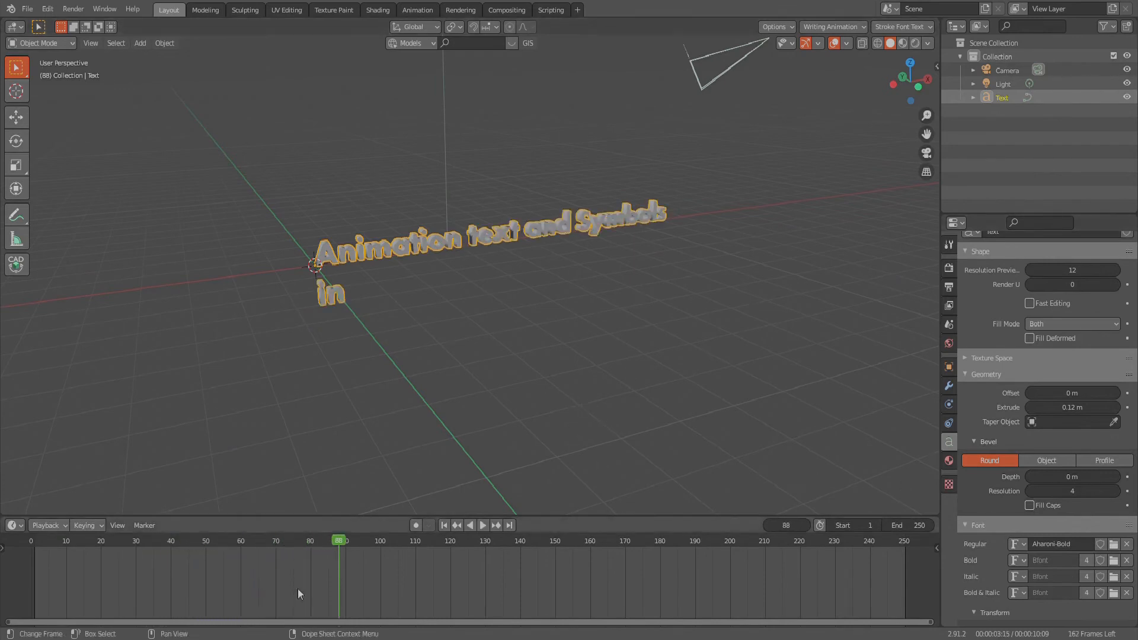
{"action": "left_click_drag", "start_coordinate": [347, 538], "coordinate": [489, 539]}
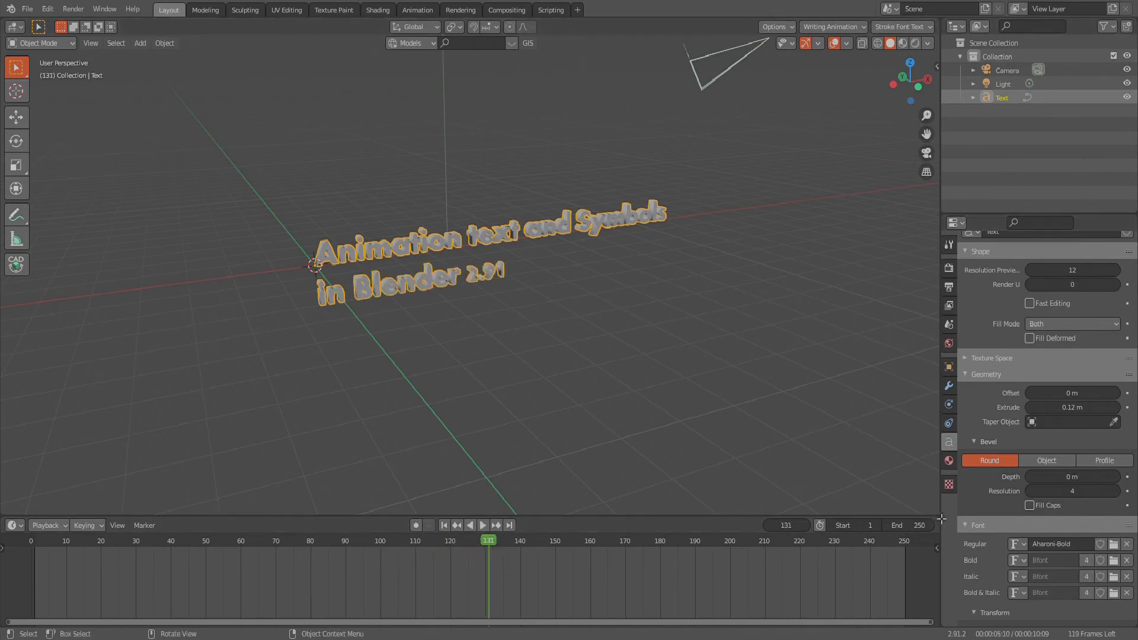
- Split off a lower area of the 3D viewport, make it a Text Editor and load the "Text" data-block
{"action": "left_click_drag", "start_coordinate": [942, 519], "coordinate": [929, 387]}
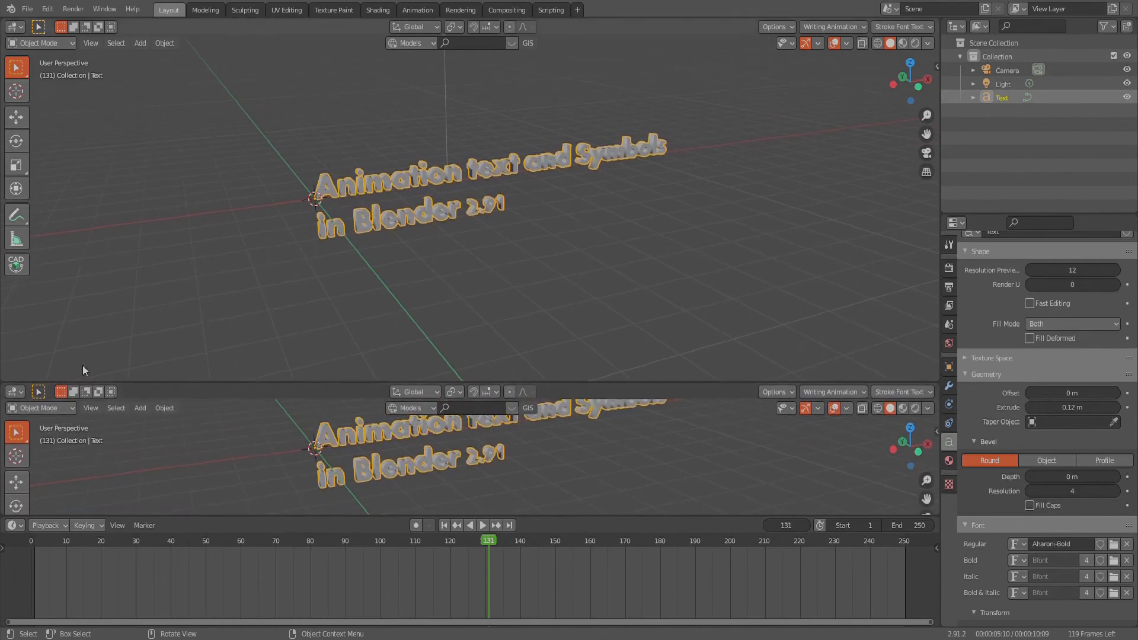
{"action": "left_click", "coordinate": [17, 391]}
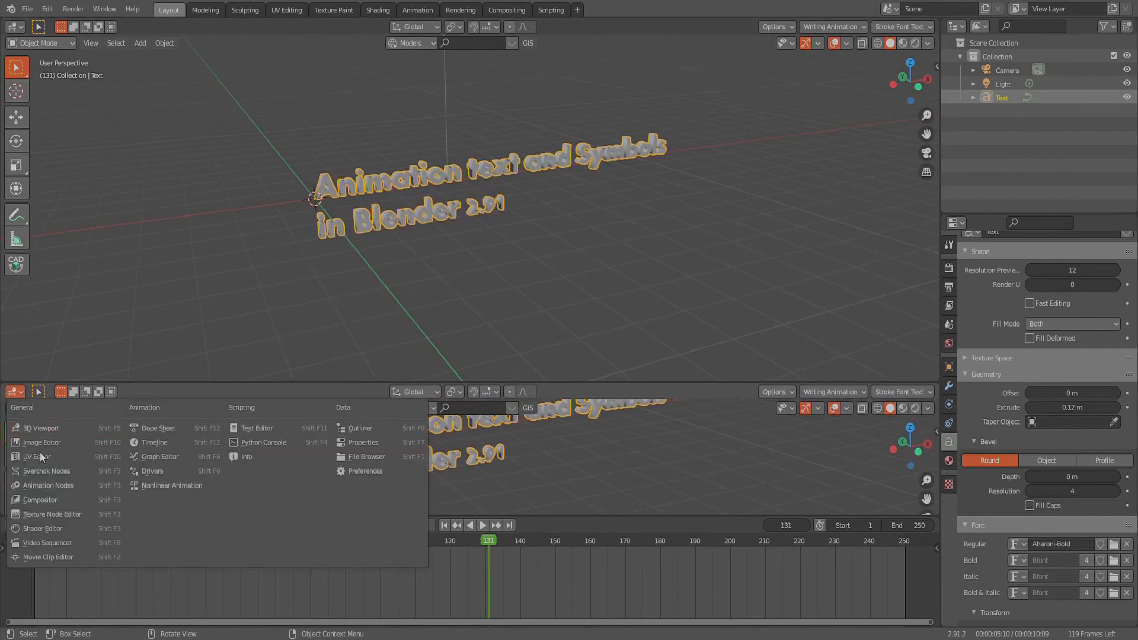
{"action": "left_click", "coordinate": [244, 430]}
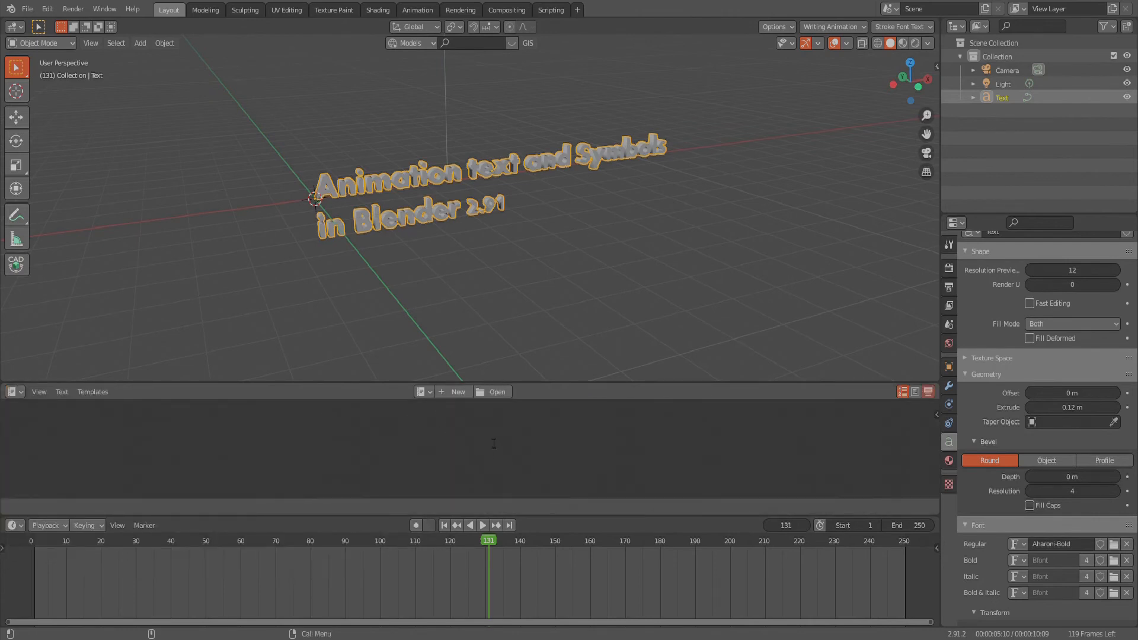
{"action": "left_click", "coordinate": [427, 395]}
{"action": "left_click", "coordinate": [431, 412]}
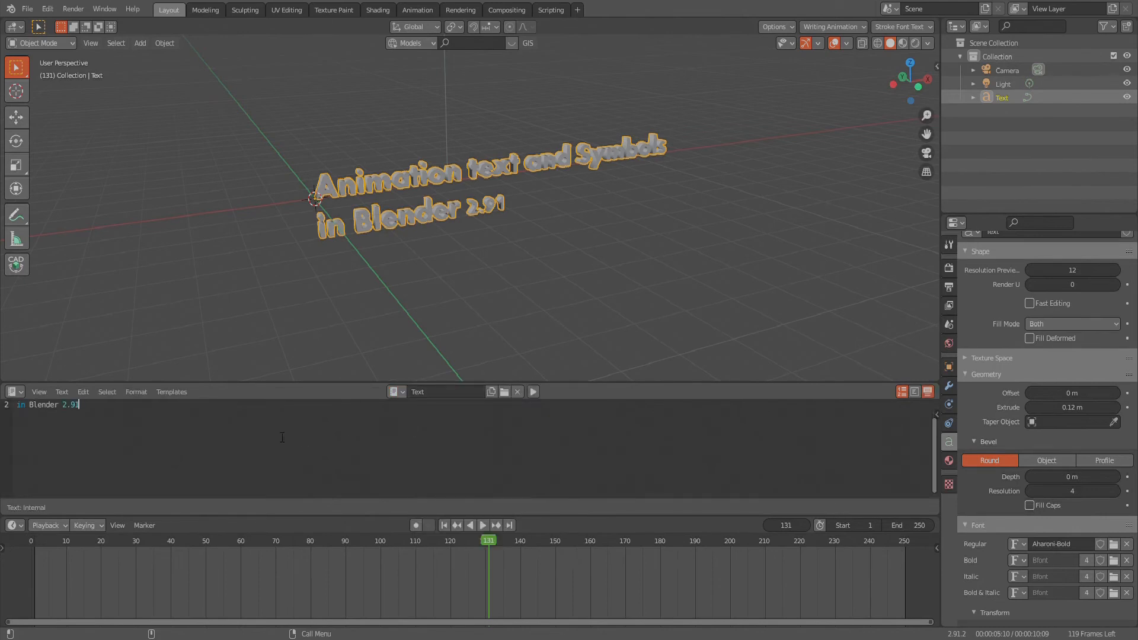
- Add a third line to the text containing the symbols ~`!@#$%^&*()_-+=
{"action": "scroll", "coordinate": [189, 433], "scroll_direction": "up", "scroll_amount": 1}
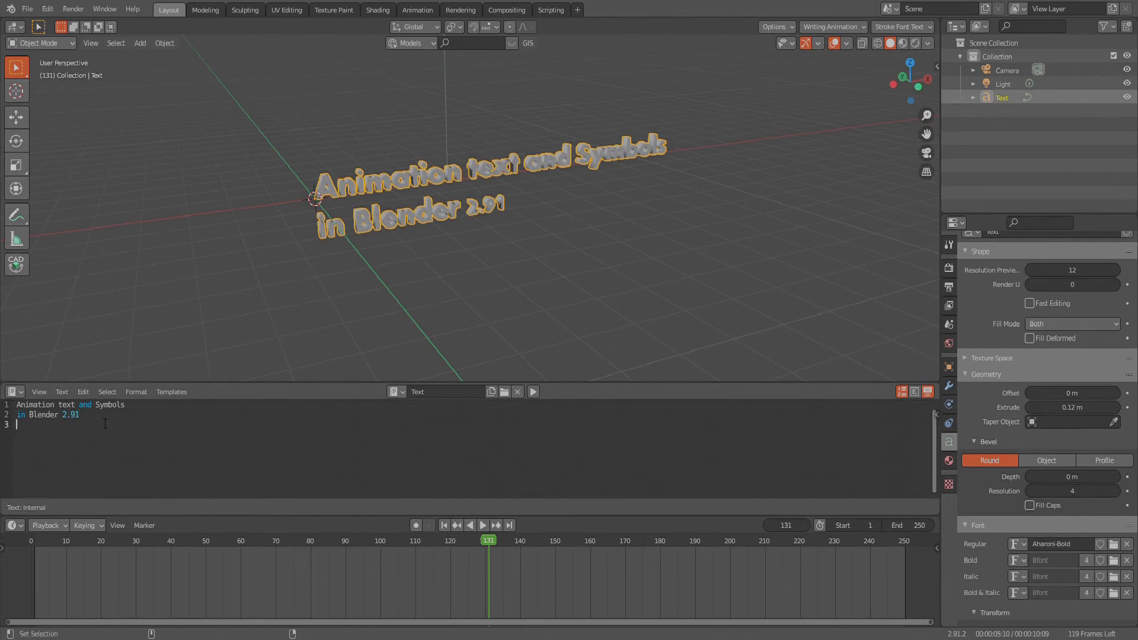
{"action": "type", "text": "~"}
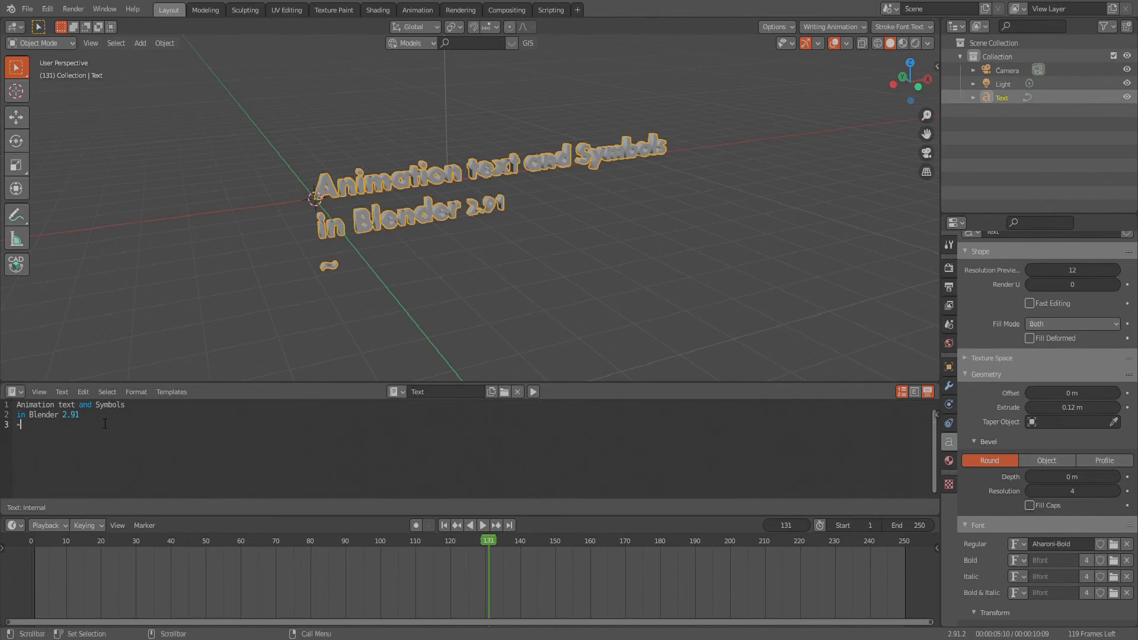
{"action": "type", "text": "`"}
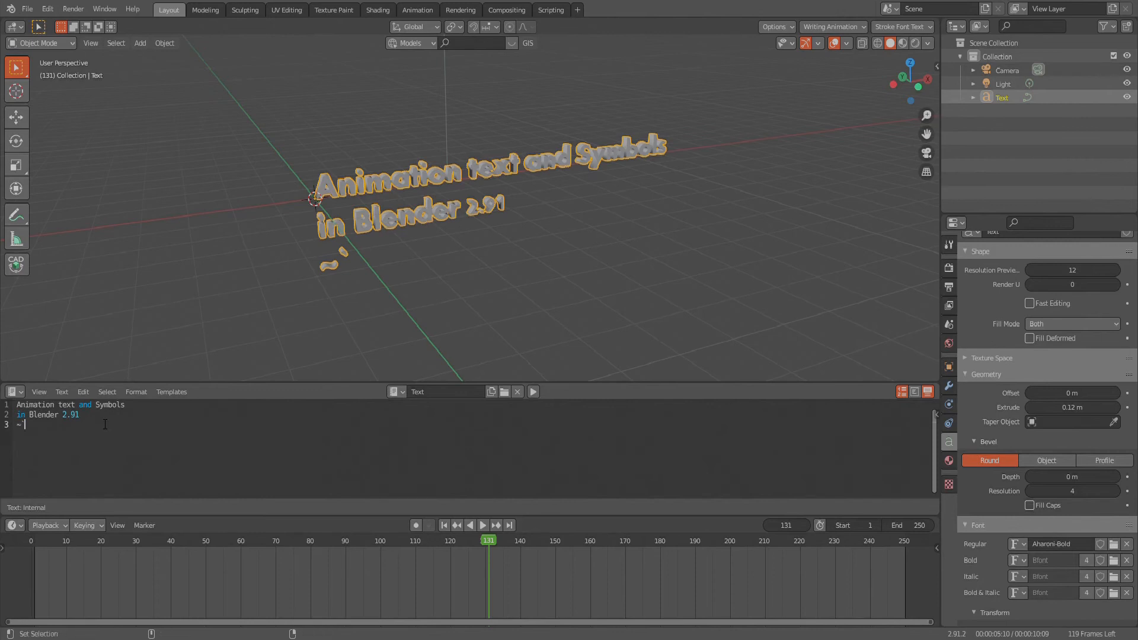
{"action": "type", "text": "!@"}
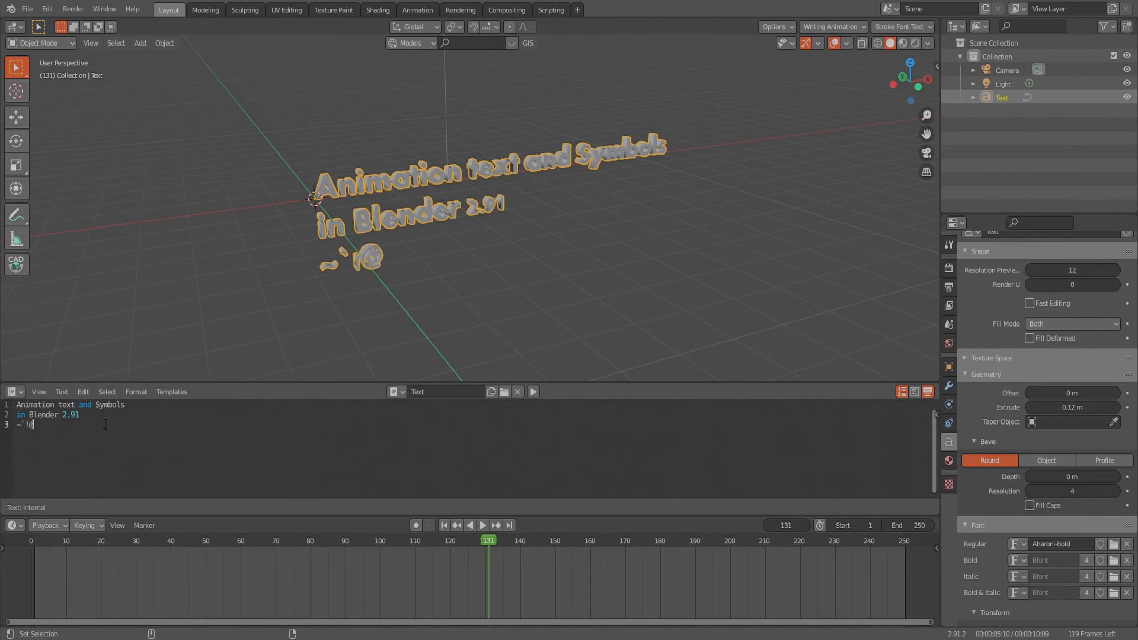
{"action": "type", "text": "#$%^&*()_-+="}
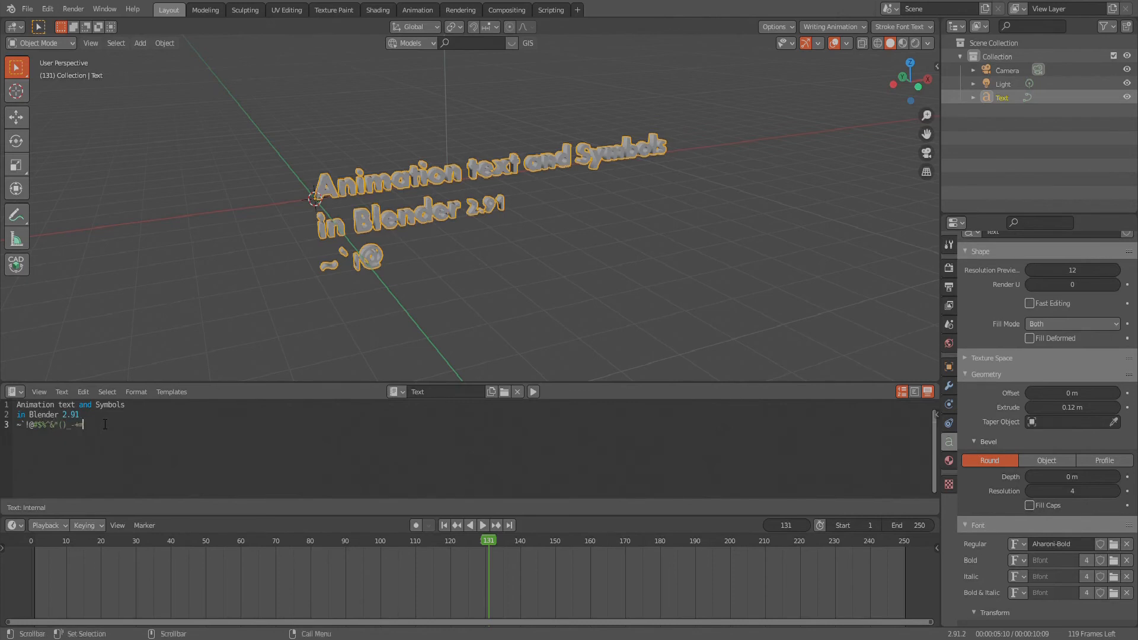
{"action": "type", "text": "/.,<>?;:'\"[{]}"}
- Advance the animation to frame 213 and examine the written-out symbol line up close
{"action": "key", "text": "space"}
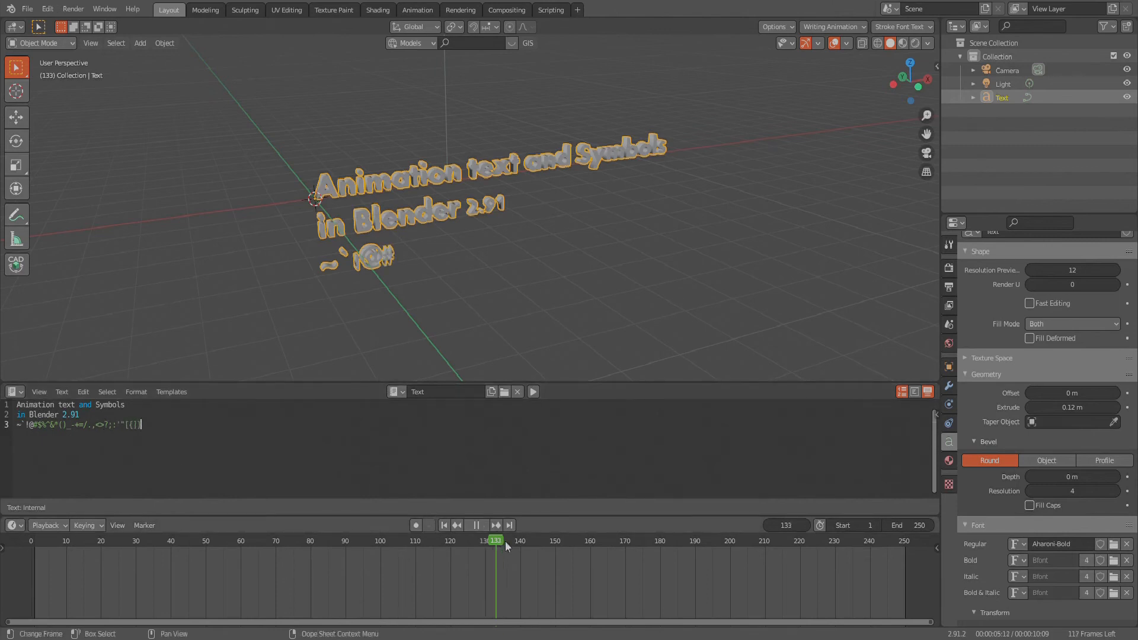
{"action": "left_click_drag", "start_coordinate": [600, 541], "coordinate": [773, 557]}
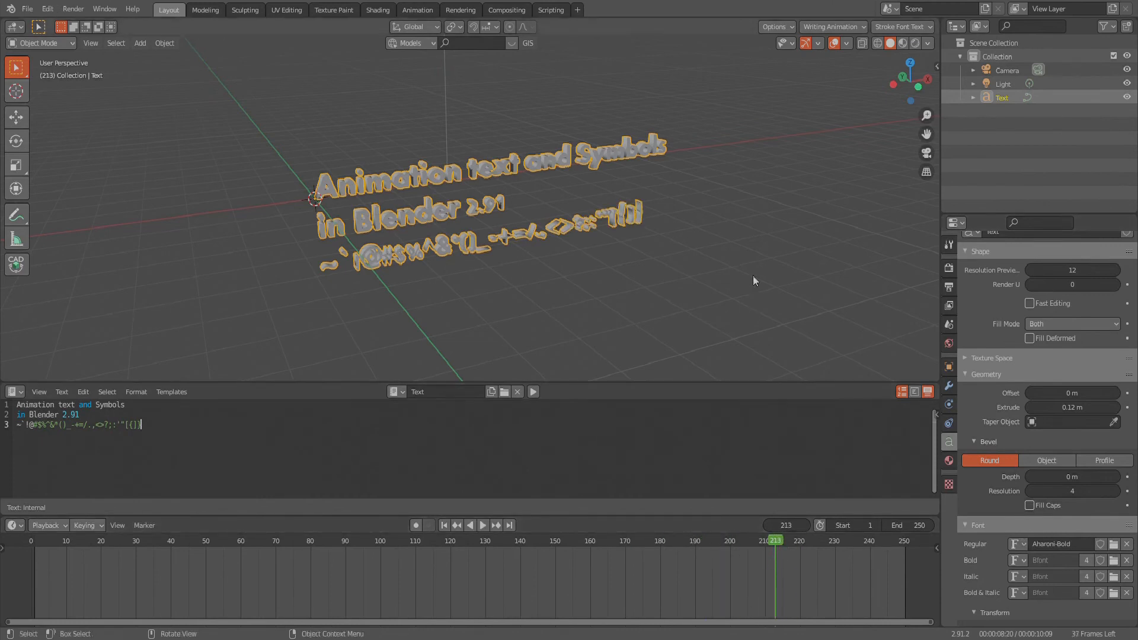
{"action": "mouse_move", "coordinate": [661, 237]}
{"action": "middle_mouse_down"}
{"action": "mouse_move", "coordinate": [632, 248]}
{"action": "mouse_move", "coordinate": [630, 262]}
{"action": "mouse_move", "coordinate": [606, 254]}
{"action": "mouse_move", "coordinate": [641, 231]}
{"action": "middle_mouse_up"}
{"action": "scroll", "coordinate": [542, 242], "scroll_direction": "up", "scroll_amount": 1}
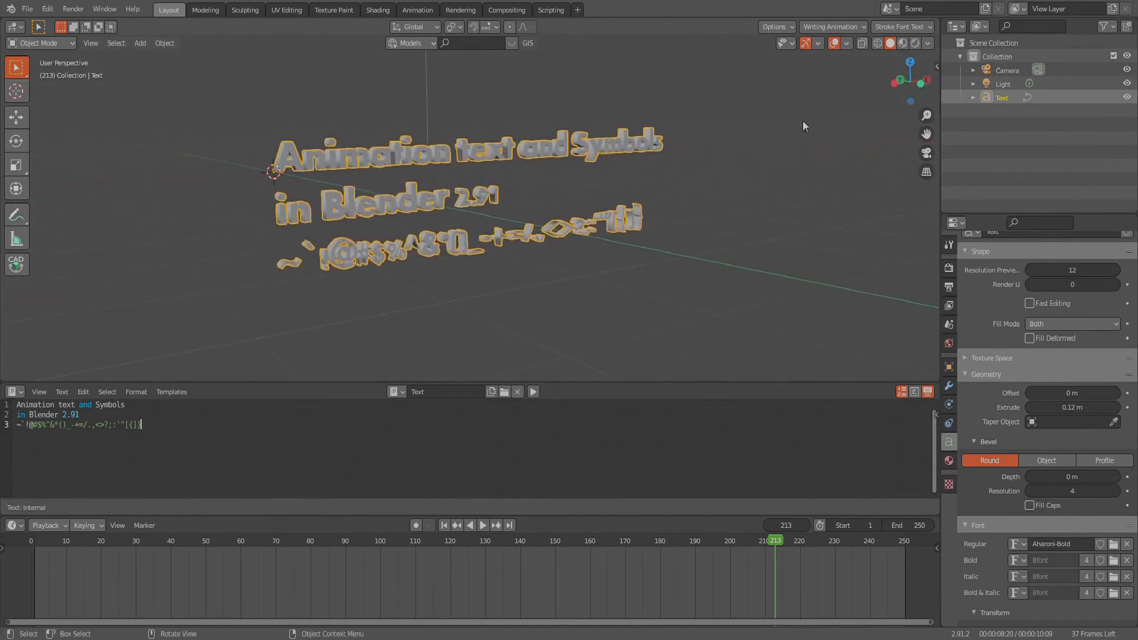
- Preview the text in Material Preview shading and switch the viewport to Rendered shading
{"action": "left_click", "coordinate": [902, 43]}
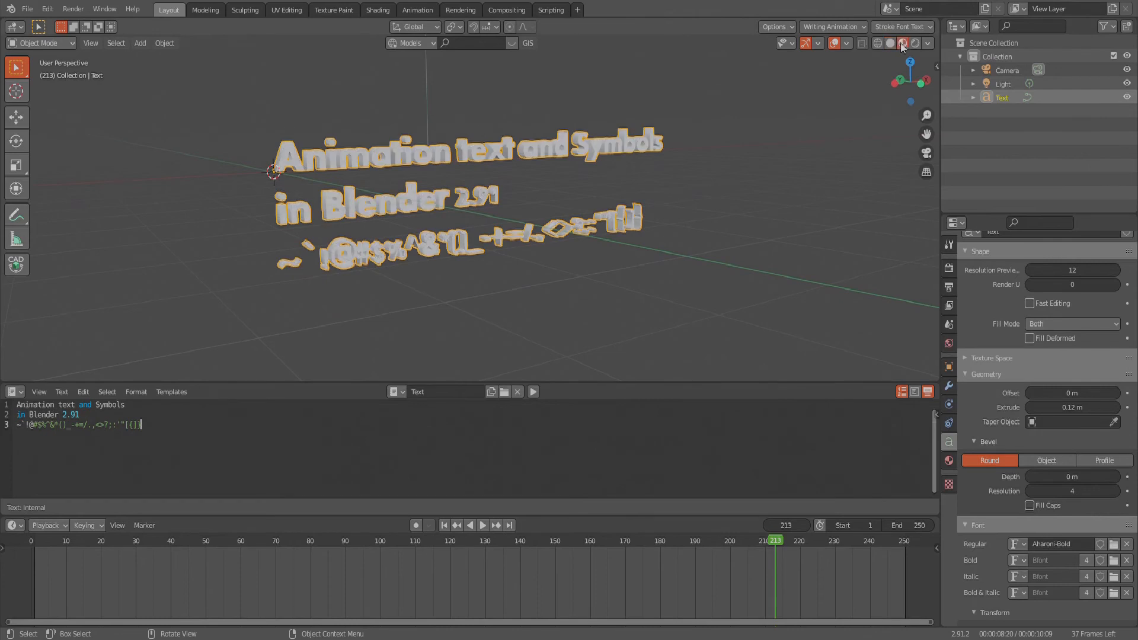
{"action": "mouse_move", "coordinate": [588, 243]}
{"action": "middle_mouse_down"}
{"action": "mouse_move", "coordinate": [568, 227]}
{"action": "mouse_move", "coordinate": [541, 230]}
{"action": "middle_mouse_up"}
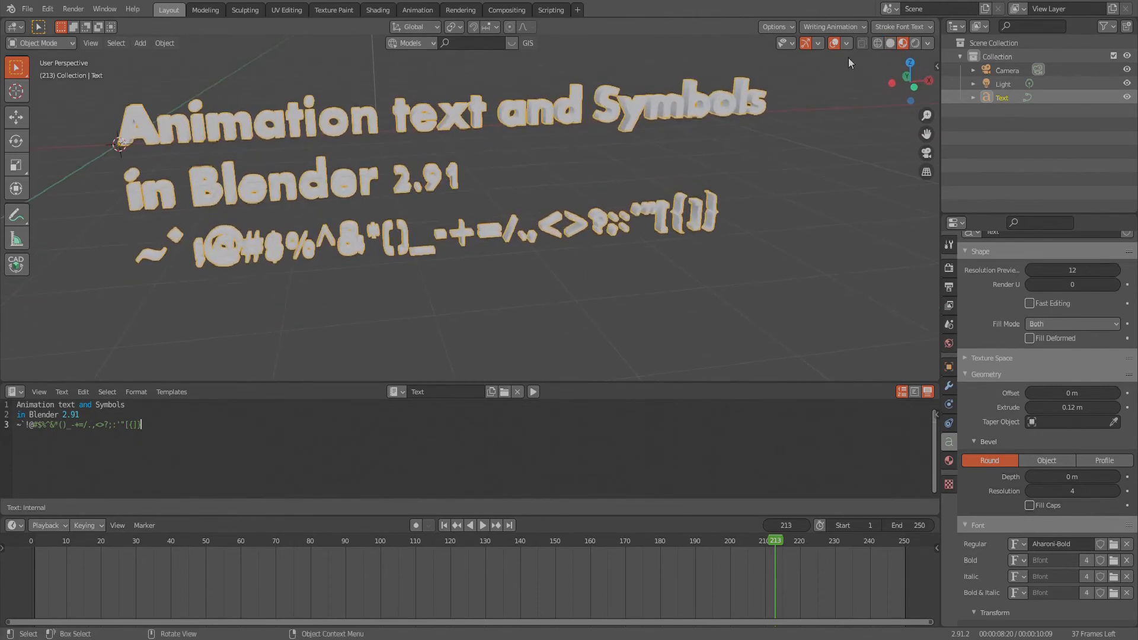
{"action": "left_click", "coordinate": [916, 42]}
{"action": "mouse_move", "coordinate": [489, 236]}
{"action": "middle_mouse_down"}
{"action": "mouse_move", "coordinate": [510, 230]}
{"action": "mouse_move", "coordinate": [408, 239]}
{"action": "mouse_move", "coordinate": [414, 251]}
{"action": "middle_mouse_up"}
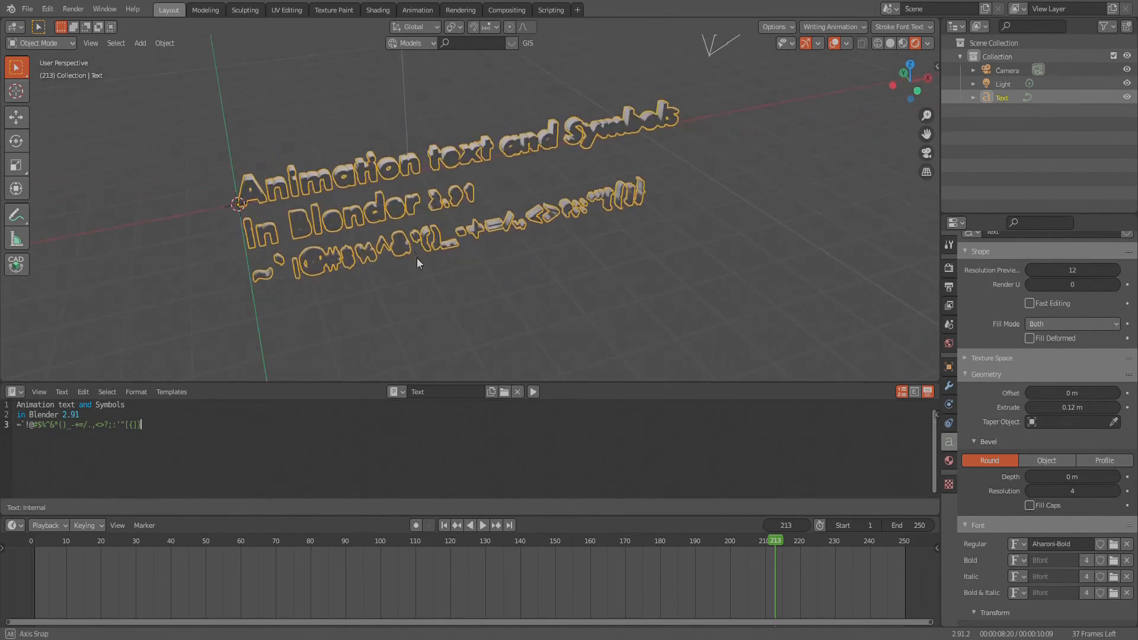
- Add a plane at the text's origin and scale it up twice, the second time by about 3.2, as a large floor
{"action": "key", "text": "shift+a"}
{"action": "mouse_move", "coordinate": [521, 189]}
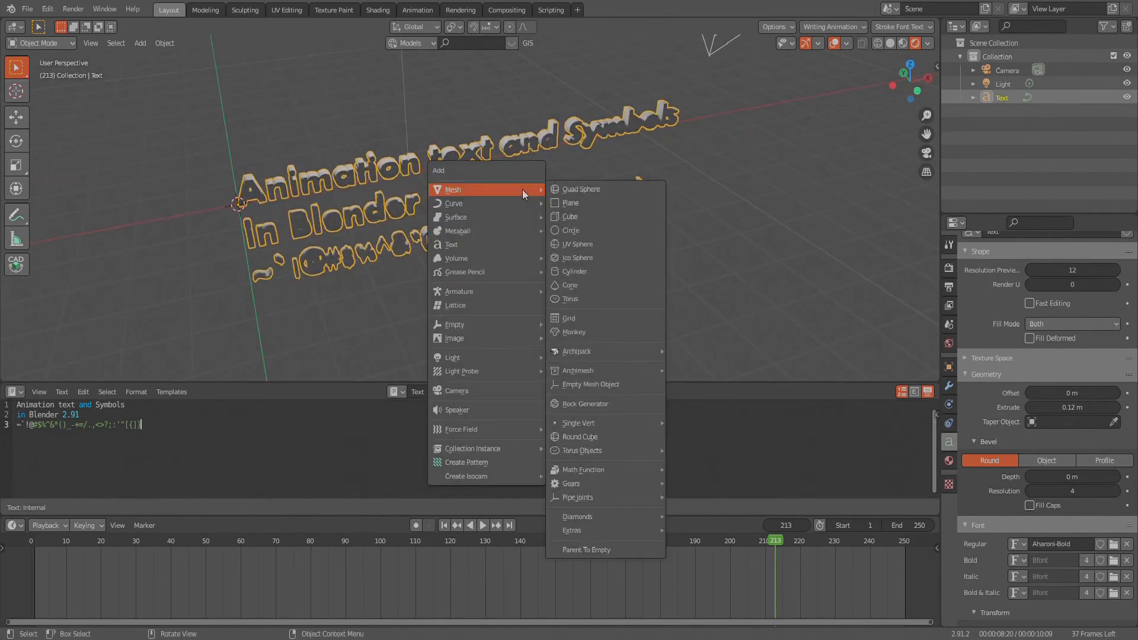
{"action": "left_click", "coordinate": [552, 205]}
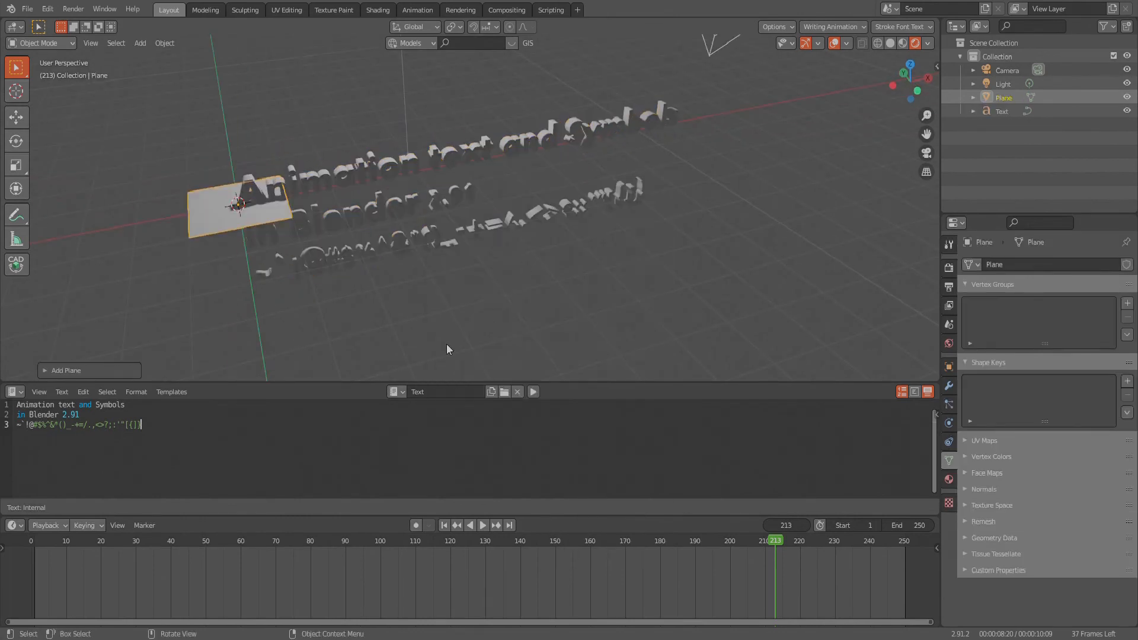
{"action": "key", "text": "s"}
{"action": "left_click", "coordinate": [790, 238]}
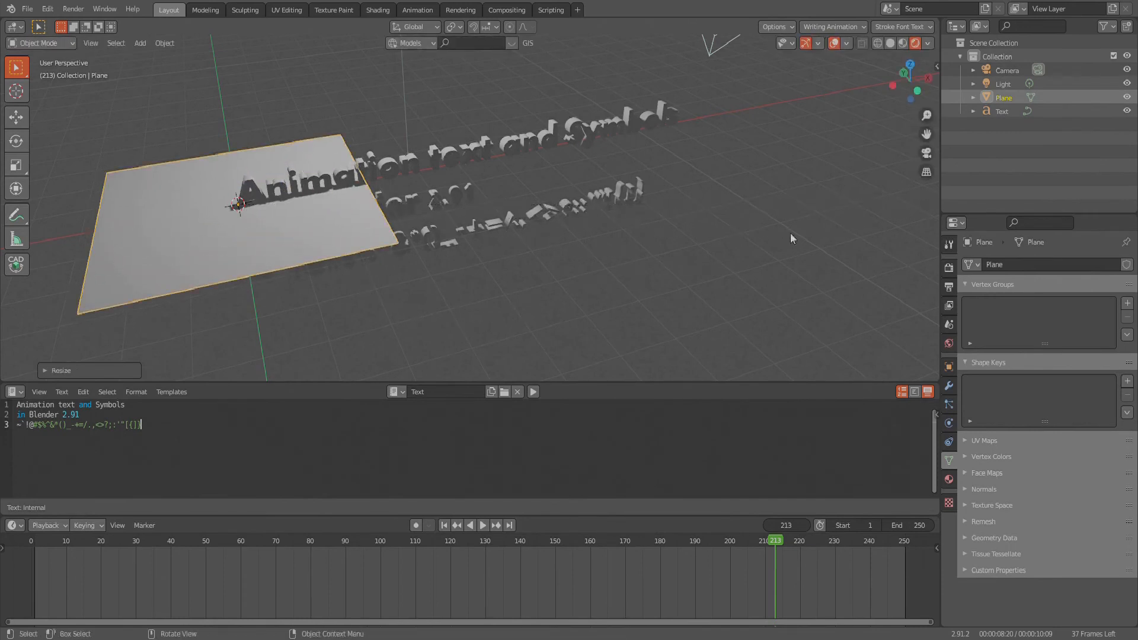
{"action": "scroll", "coordinate": [654, 188], "scroll_direction": "down", "scroll_amount": 5}
{"action": "key", "text": "s"}
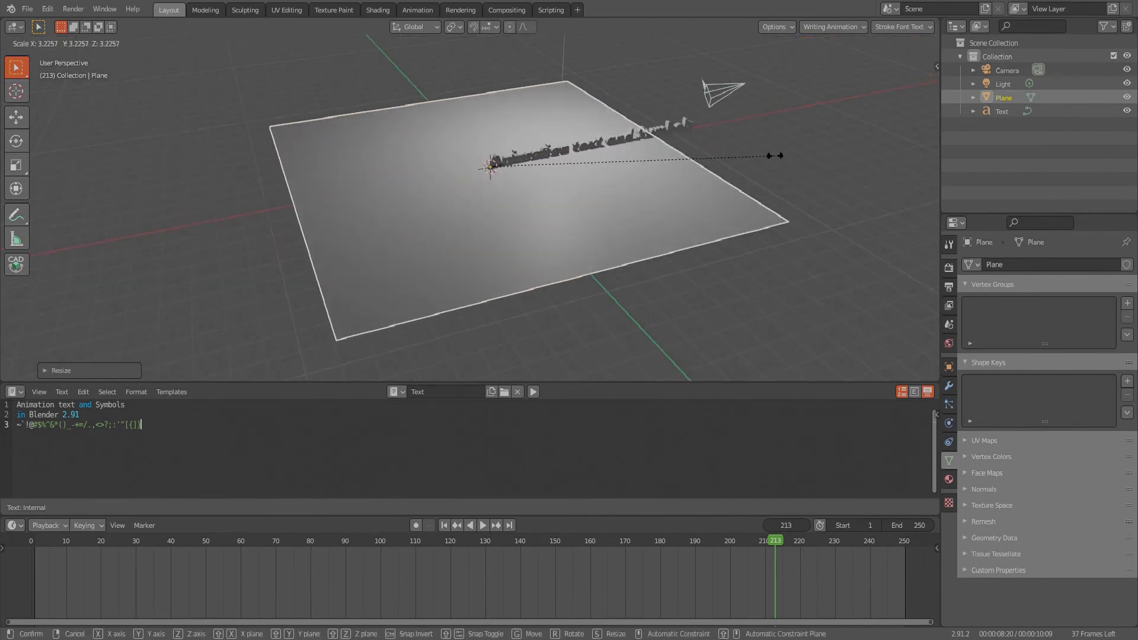
{"action": "left_click", "coordinate": [640, 199]}
{"action": "key", "text": "h"}
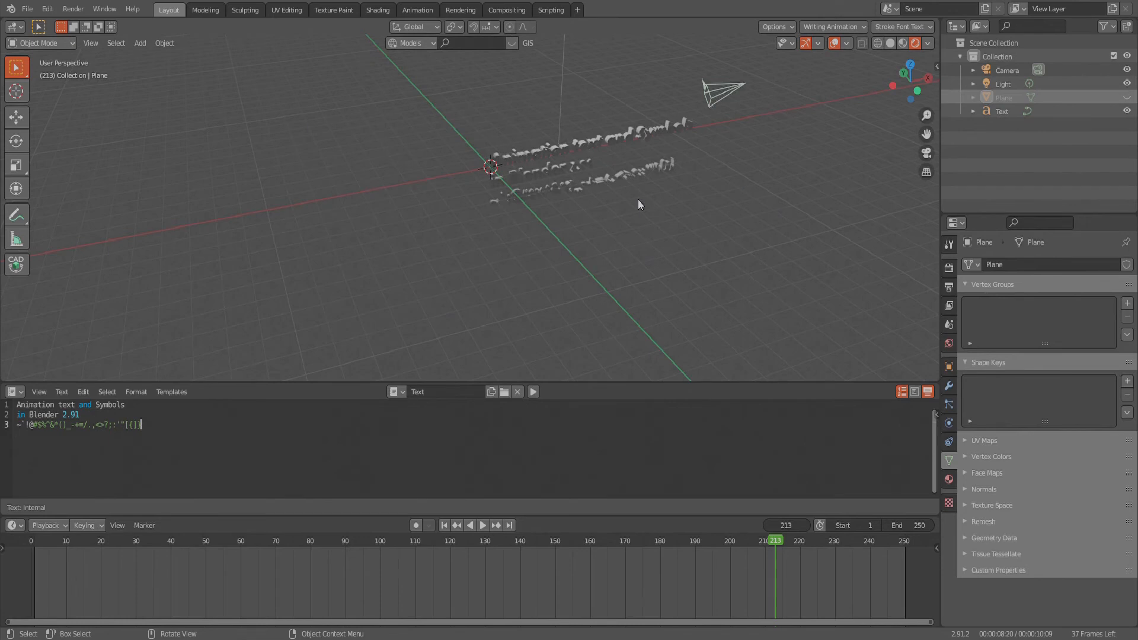
{"action": "key", "text": "alt+h"}
- Move the floor plane along the X axis until it lies beneath the full length of the text
{"action": "key", "text": "g"}
{"action": "key", "text": "x"}
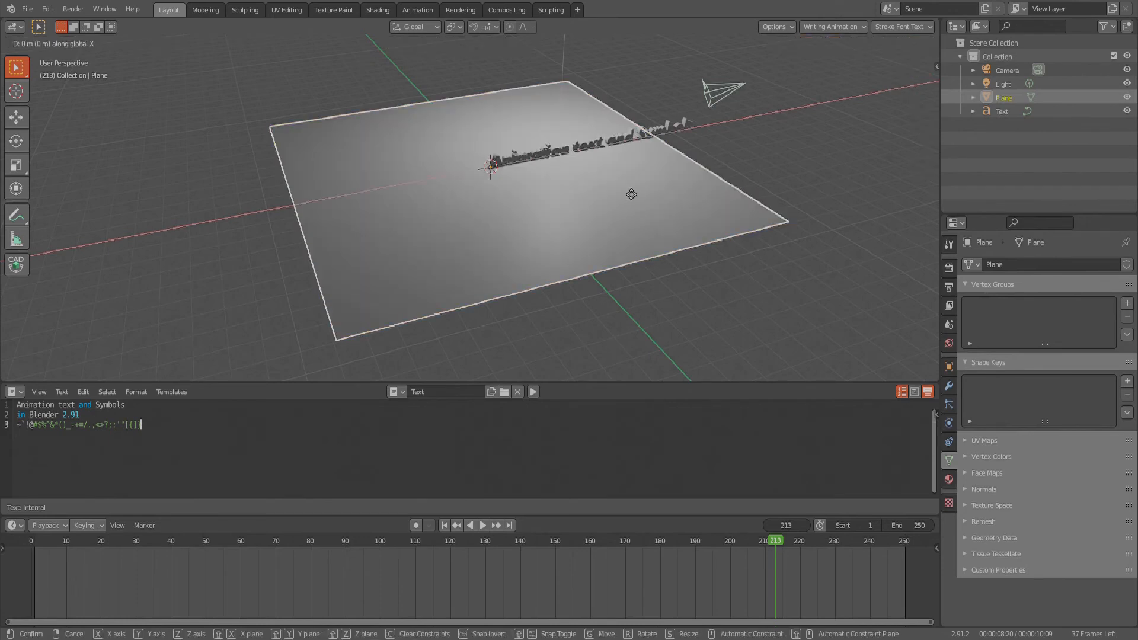
{"action": "left_click", "coordinate": [724, 155]}
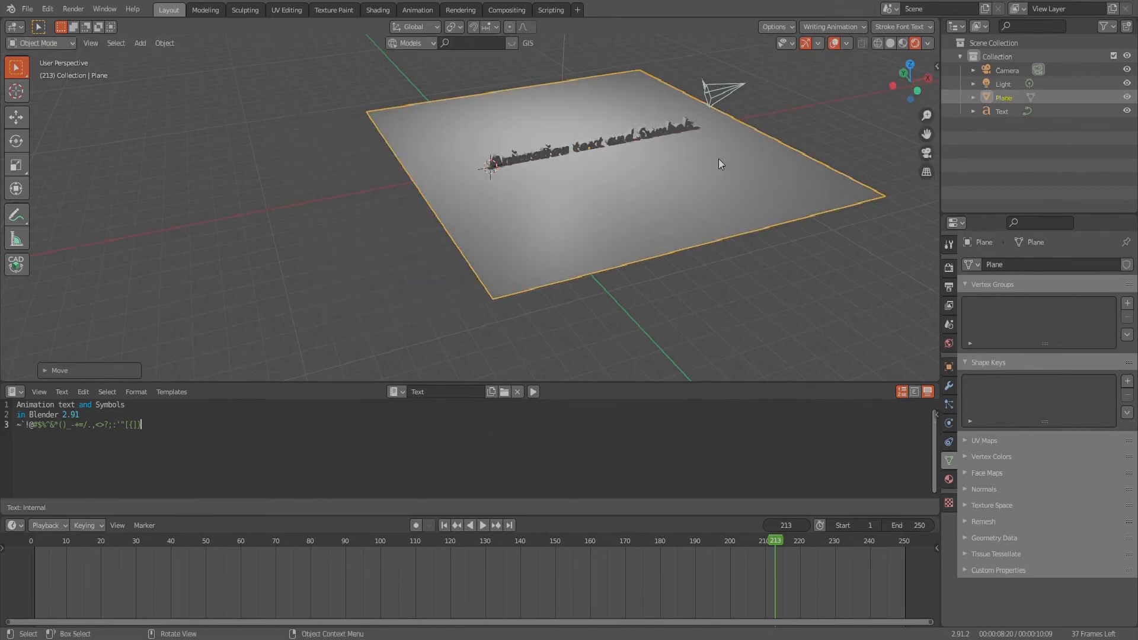
- Raise the text object about 2 m along Z so that all three lines stand above the floor
{"action": "left_click", "coordinate": [631, 133]}
{"action": "scroll", "coordinate": [631, 130], "scroll_direction": "up", "scroll_amount": 3}
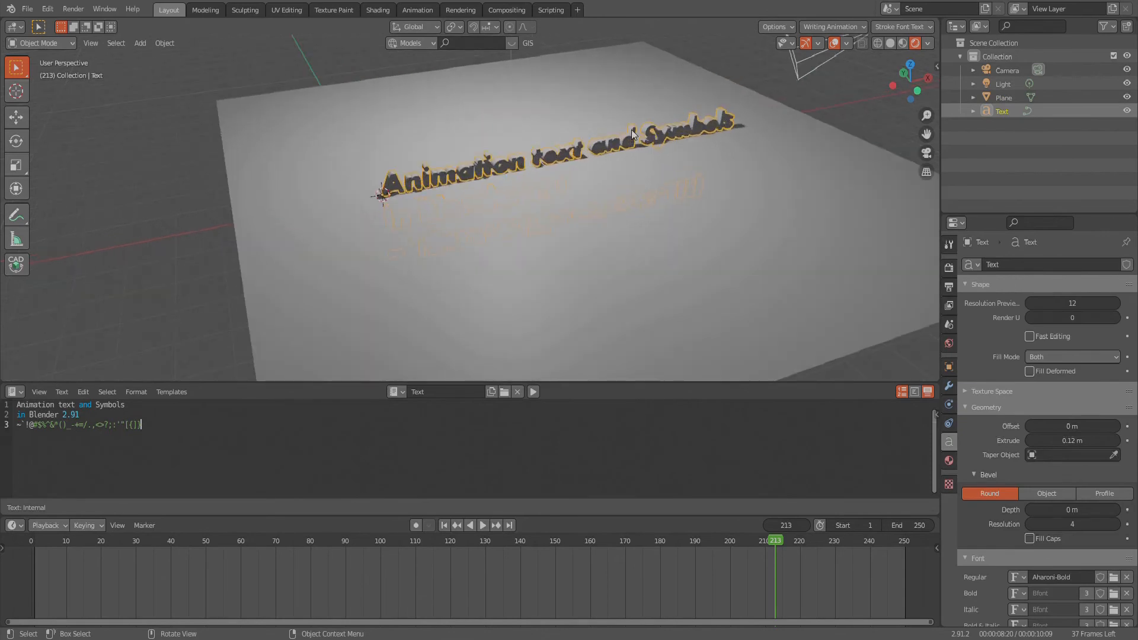
{"action": "key", "text": "g"}
{"action": "key", "text": "z"}
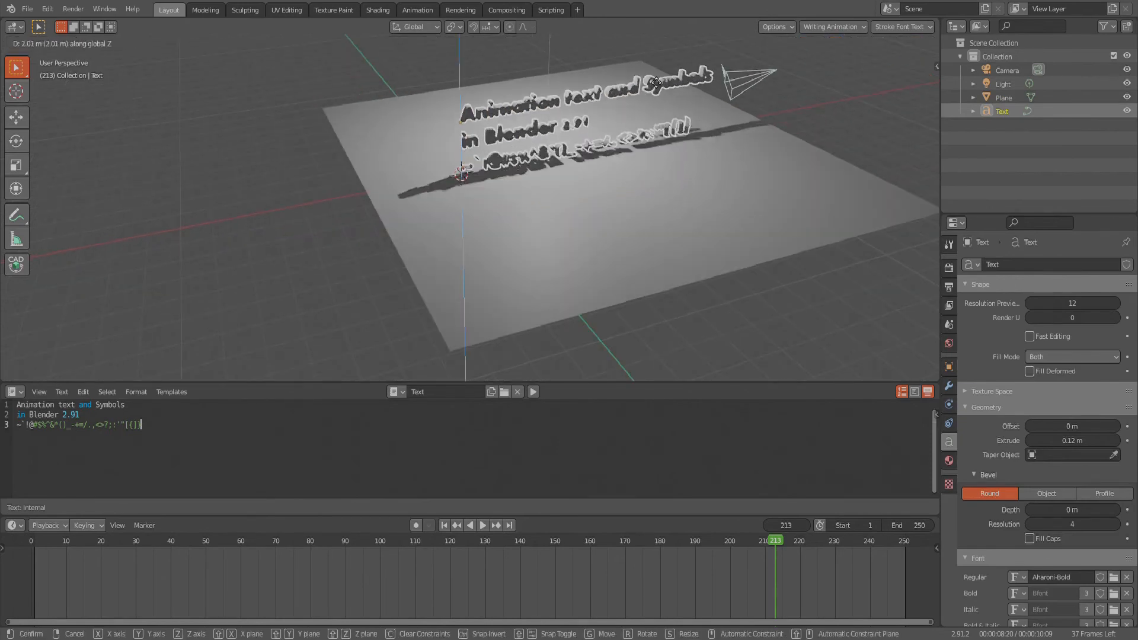
{"action": "left_click", "coordinate": [655, 80]}
{"action": "scroll", "coordinate": [570, 212], "scroll_direction": "down", "scroll_amount": 1}
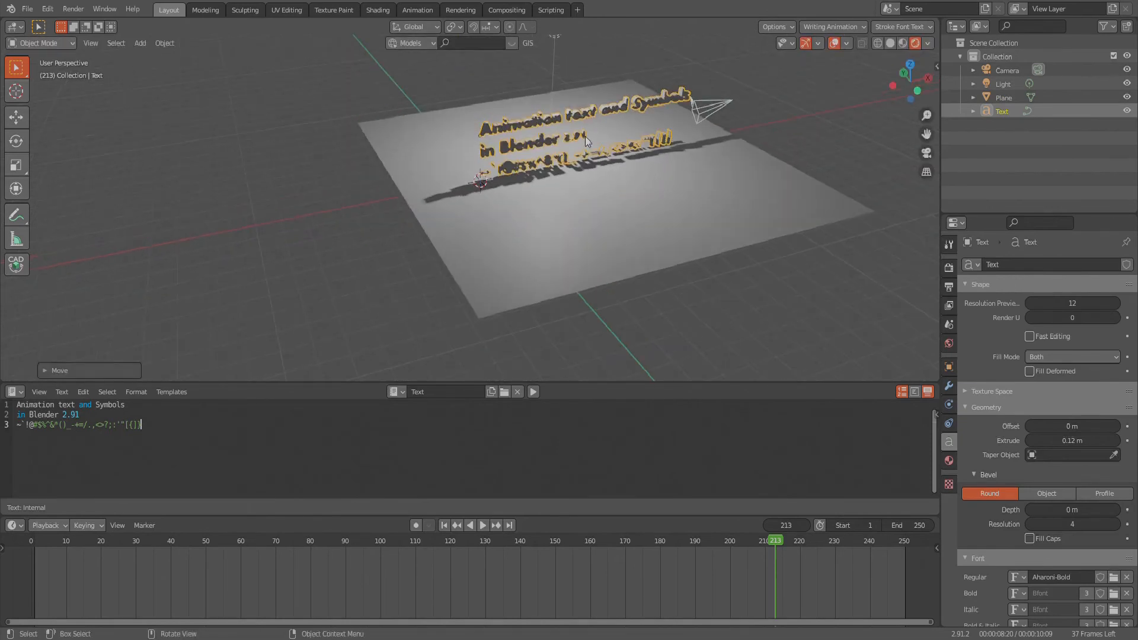
{"action": "scroll", "coordinate": [553, 110], "scroll_direction": "up", "scroll_amount": 2}
{"action": "middle_click_drag", "start_coordinate": [527, 200], "coordinate": [541, 204]}
- In Edit Mode, extrude the plane's rear edge about 7.3 m upward along Z to form a back wall
{"action": "left_click", "coordinate": [410, 172]}
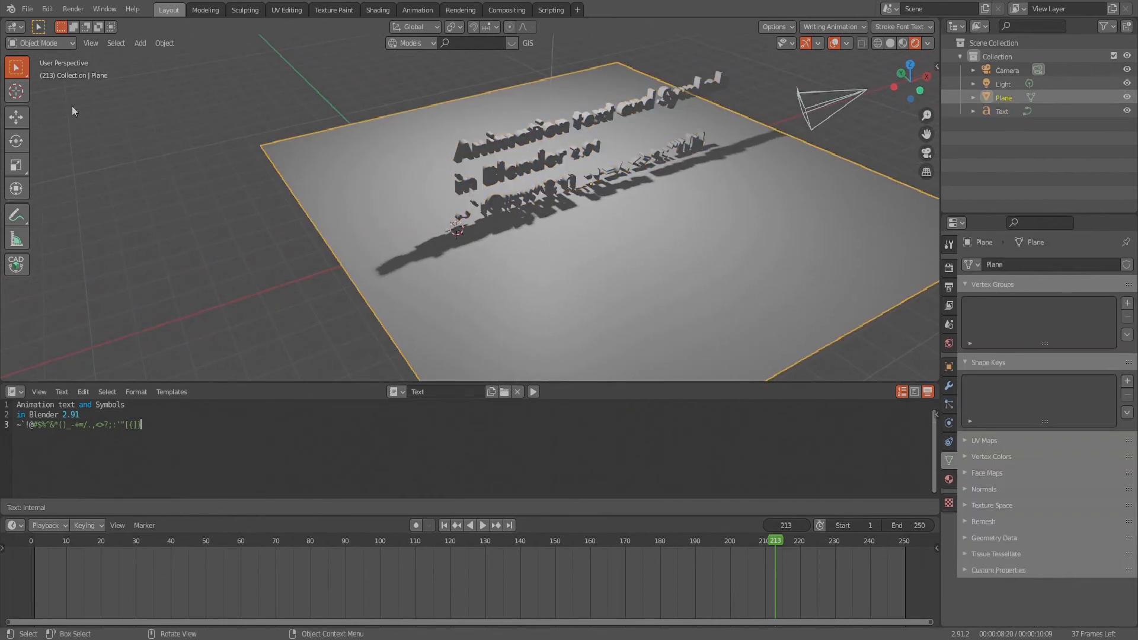
{"action": "left_click", "coordinate": [38, 43]}
{"action": "left_click", "coordinate": [37, 73]}
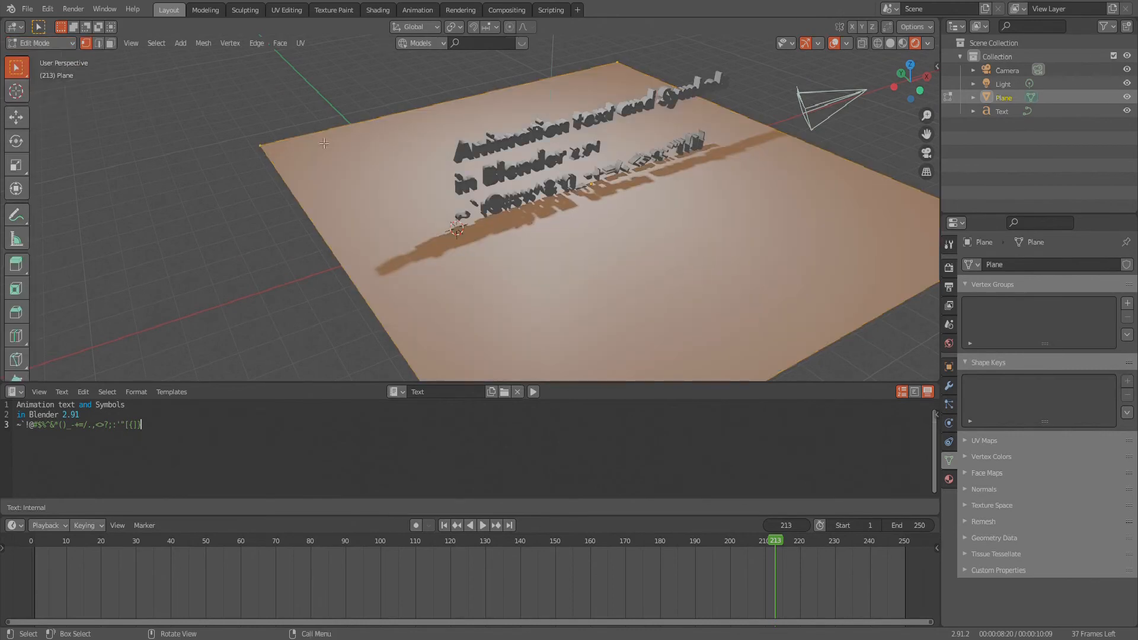
{"action": "left_click_drag", "start_coordinate": [277, 175], "coordinate": [278, 175]}
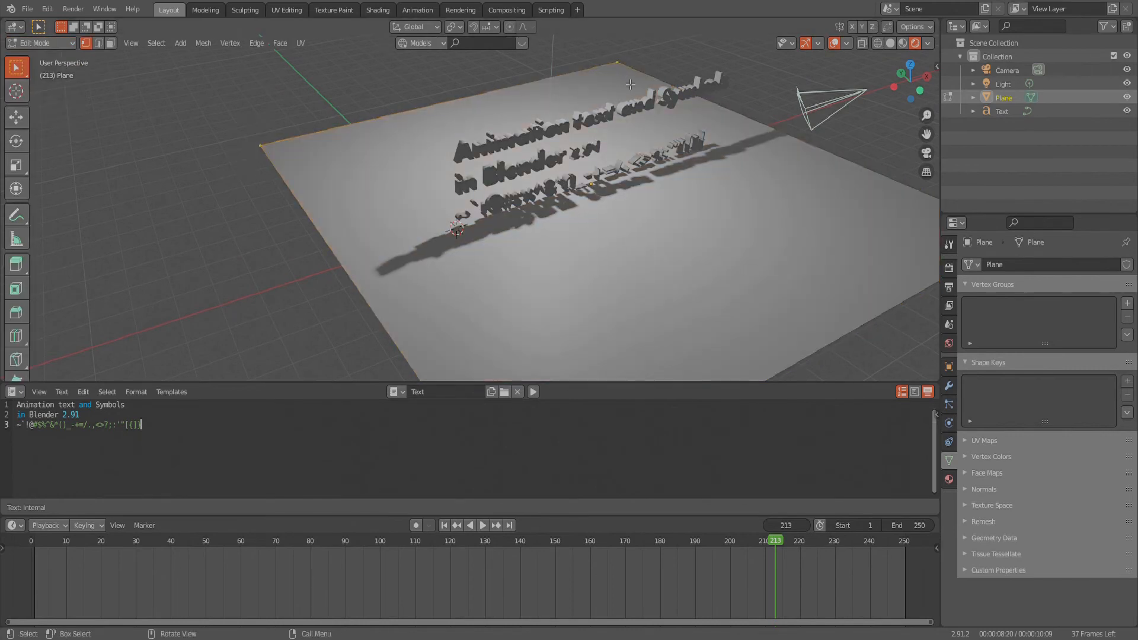
{"action": "key", "text": "e"}
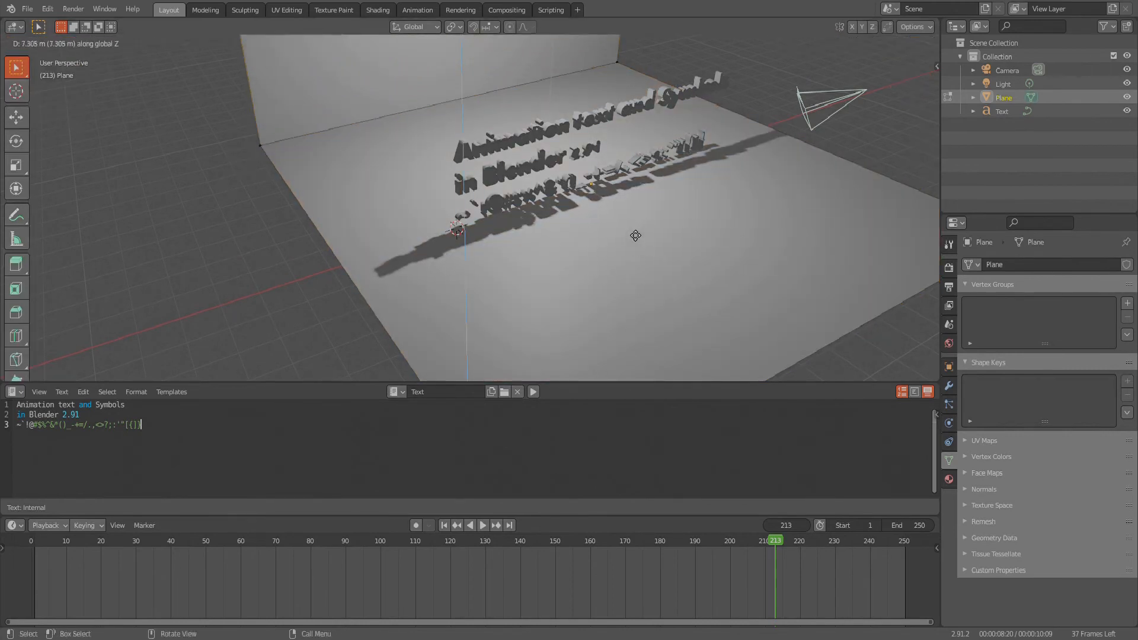
{"action": "left_click", "coordinate": [635, 230]}
- Bevel the edge between the floor and the back wall into a wide curve with 8 segments
{"action": "left_click", "coordinate": [260, 145]}
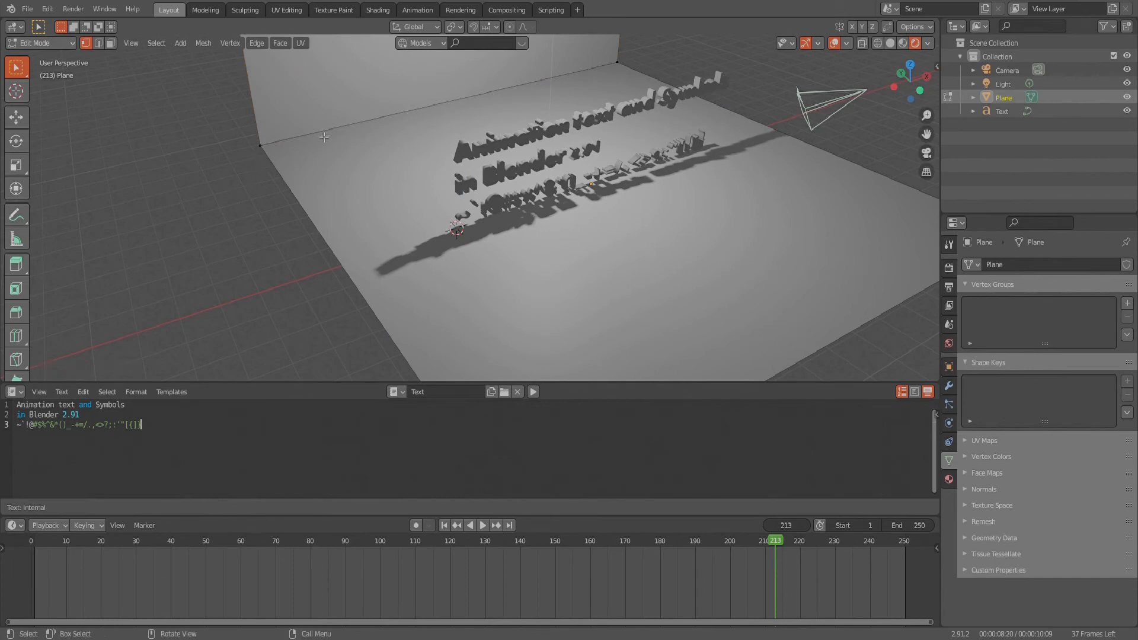
{"action": "left_click", "coordinate": [616, 61], "text": "shift"}
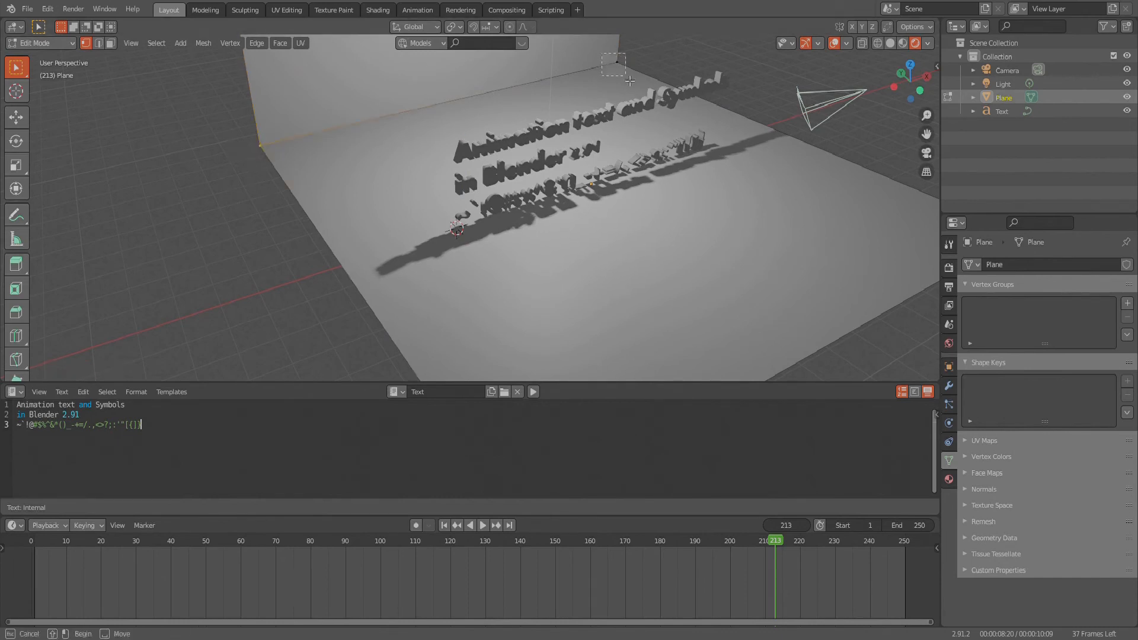
{"action": "left_click", "coordinate": [51, 44]}
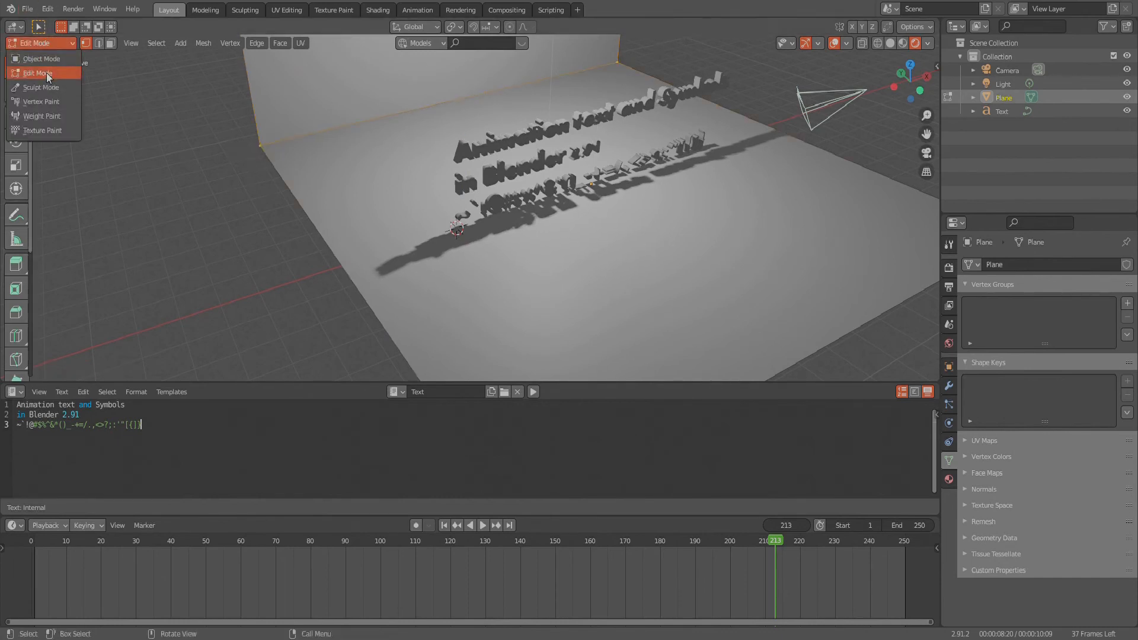
{"action": "left_click", "coordinate": [46, 72]}
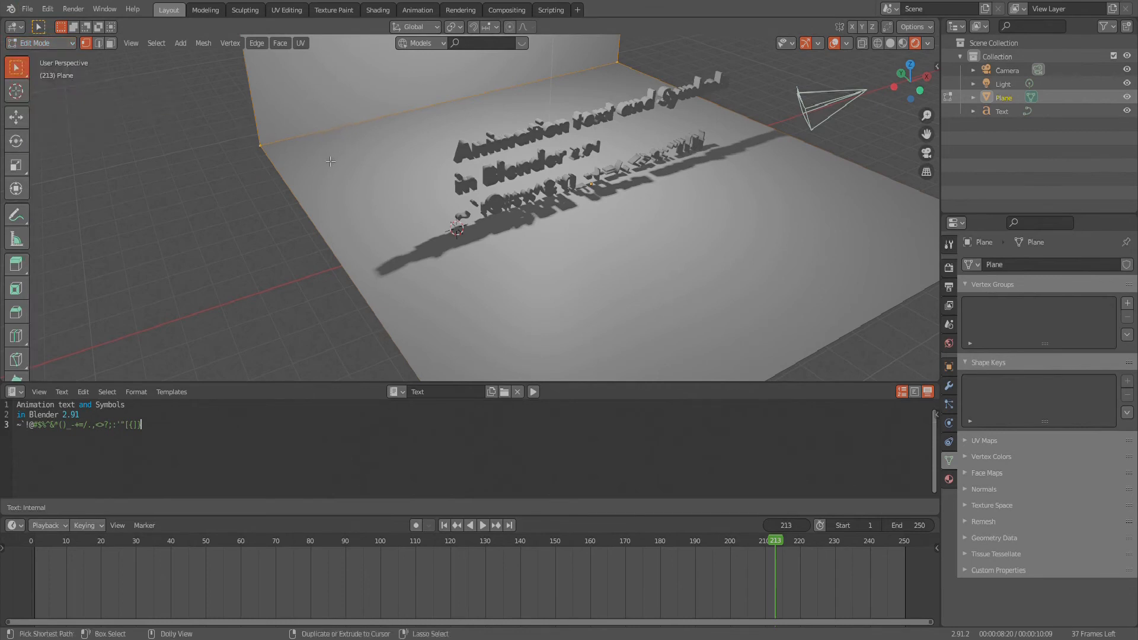
{"action": "key", "text": "ctrl+b"}
{"action": "scroll", "coordinate": [640, 211], "scroll_direction": "up", "scroll_amount": 3}
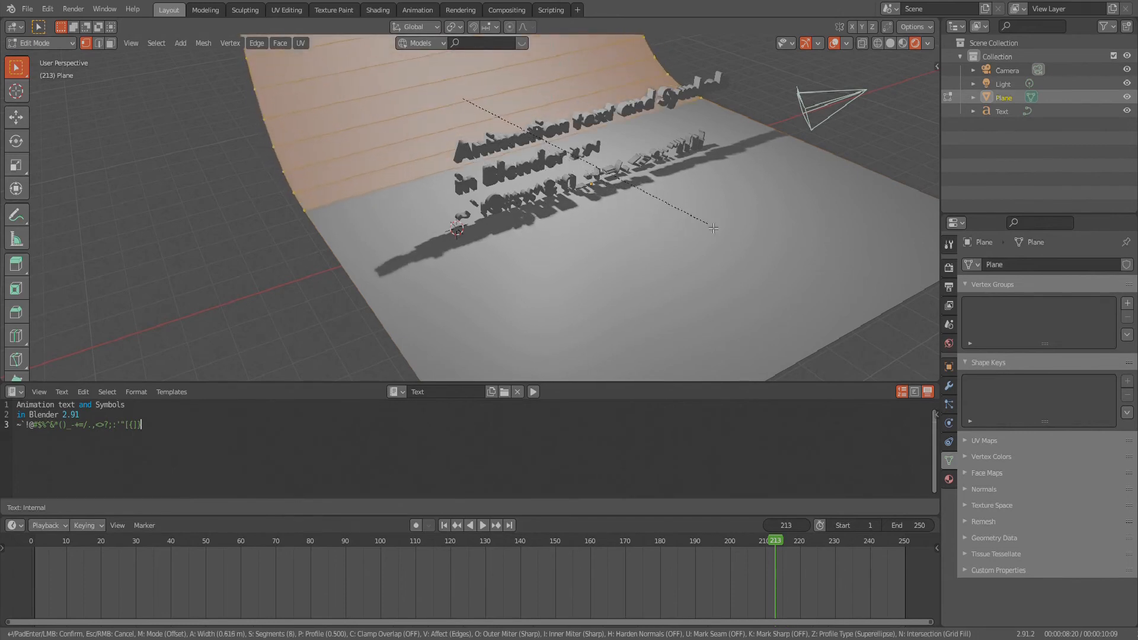
{"action": "left_click", "coordinate": [633, 223]}
- Return the curved backdrop to Object Mode and apply Shade Smooth to it
{"action": "left_click", "coordinate": [42, 42]}
{"action": "left_click", "coordinate": [36, 57]}
{"action": "scroll", "coordinate": [451, 259], "scroll_direction": "down", "scroll_amount": 4}
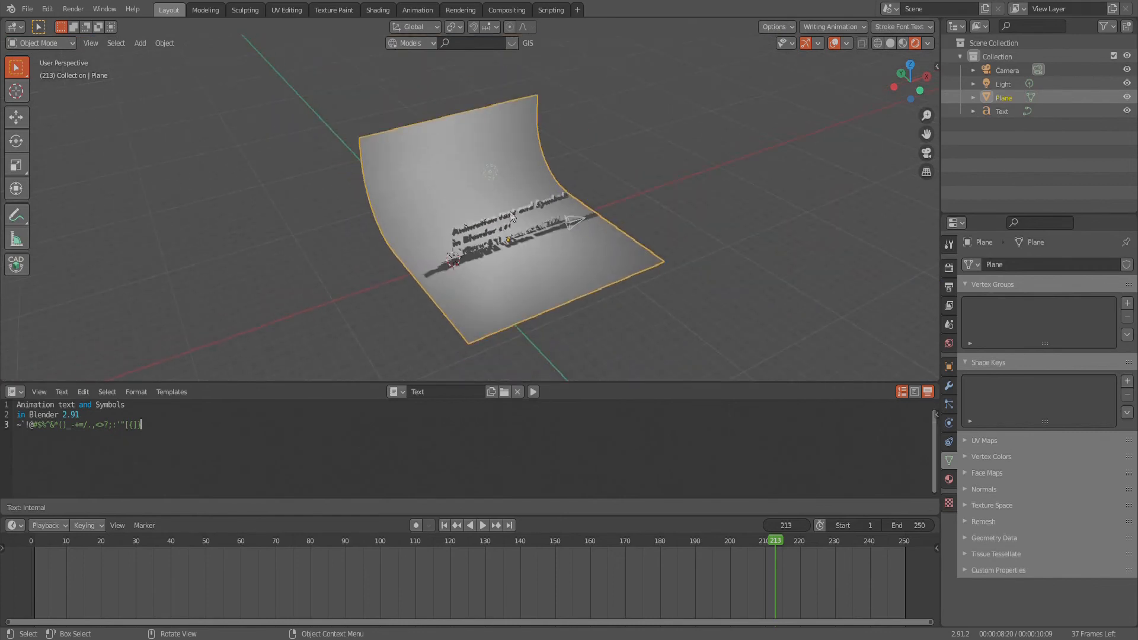
{"action": "scroll", "coordinate": [510, 211], "scroll_direction": "up", "scroll_amount": 4}
{"action": "scroll", "coordinate": [453, 151], "scroll_direction": "down", "scroll_amount": 3}
{"action": "right_click", "coordinate": [453, 152]}
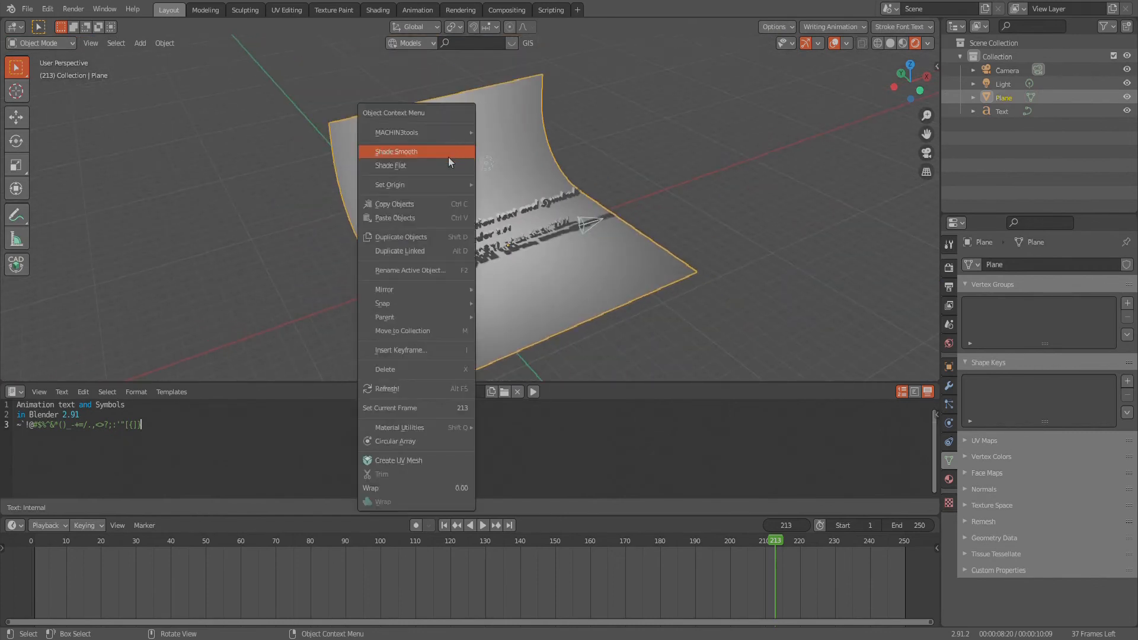
{"action": "left_click", "coordinate": [448, 155]}
{"action": "middle_click_drag", "start_coordinate": [490, 278], "coordinate": [487, 241]}
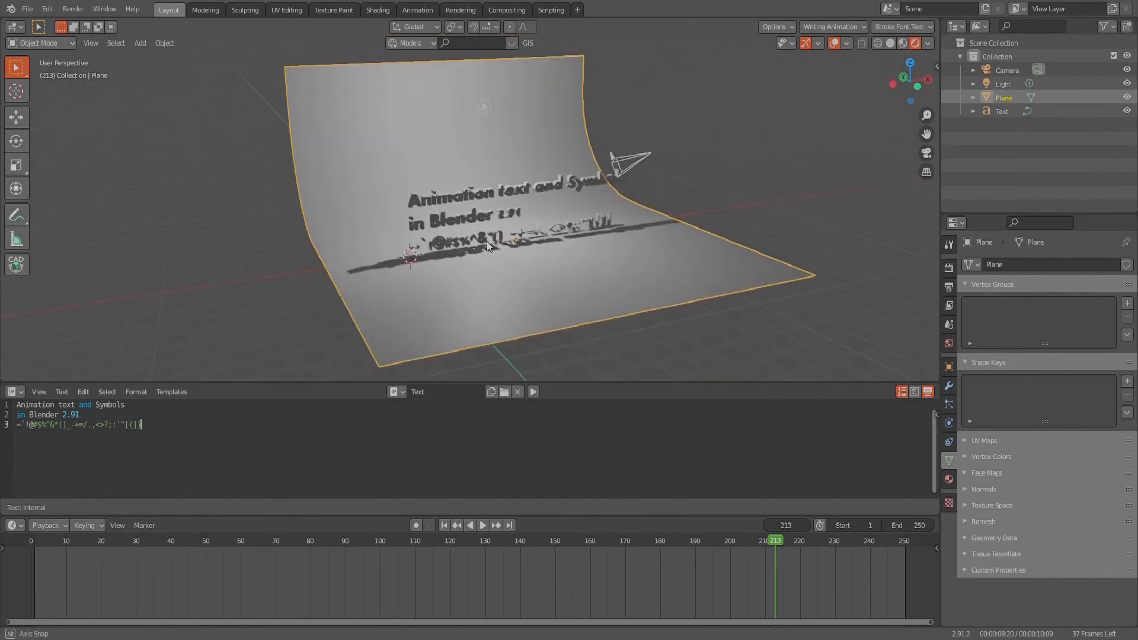
- Look through the camera, lock Camera to View, and frame the three lines of text from the front
{"action": "key", "text": "KP_0"}
{"action": "scroll", "coordinate": [493, 237], "scroll_direction": "down", "scroll_amount": 3}
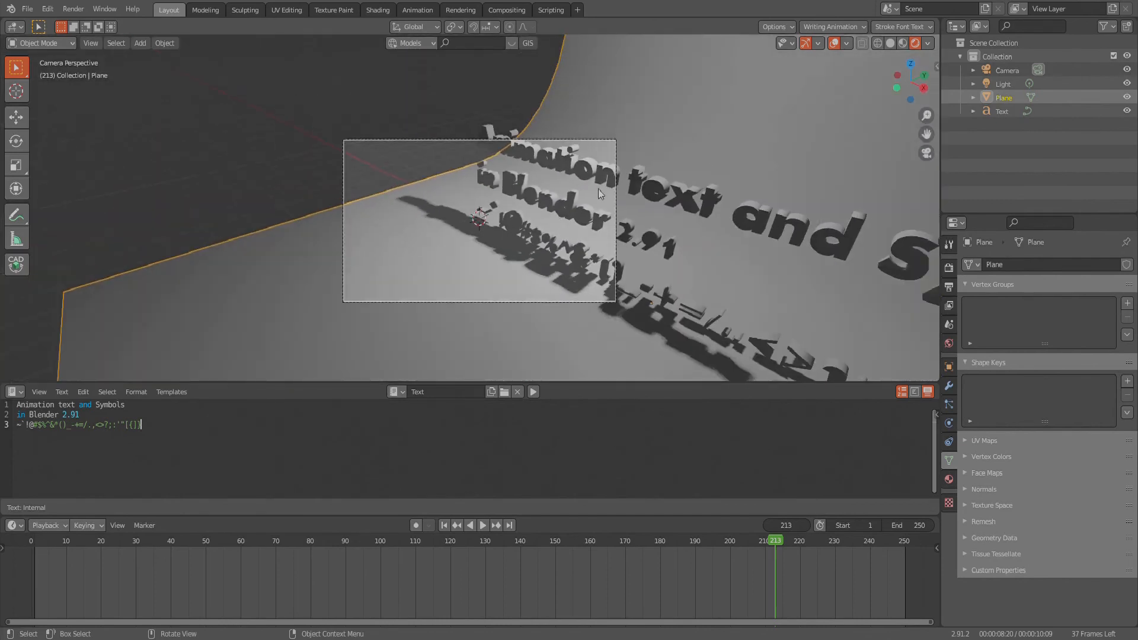
{"action": "key", "text": "n"}
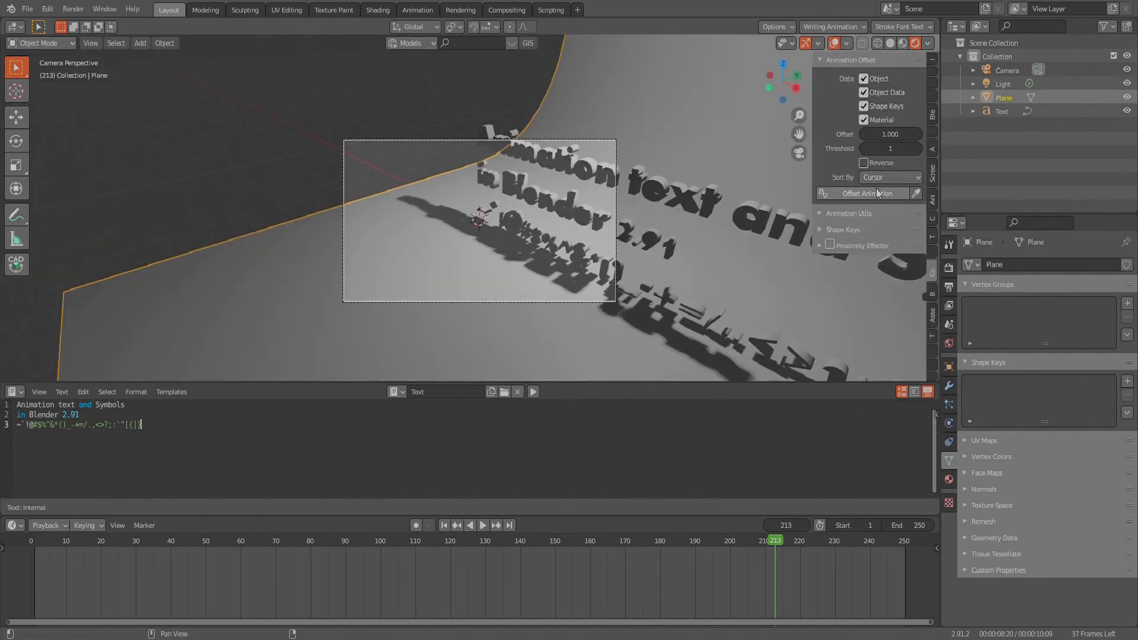
{"action": "left_click", "coordinate": [932, 95]}
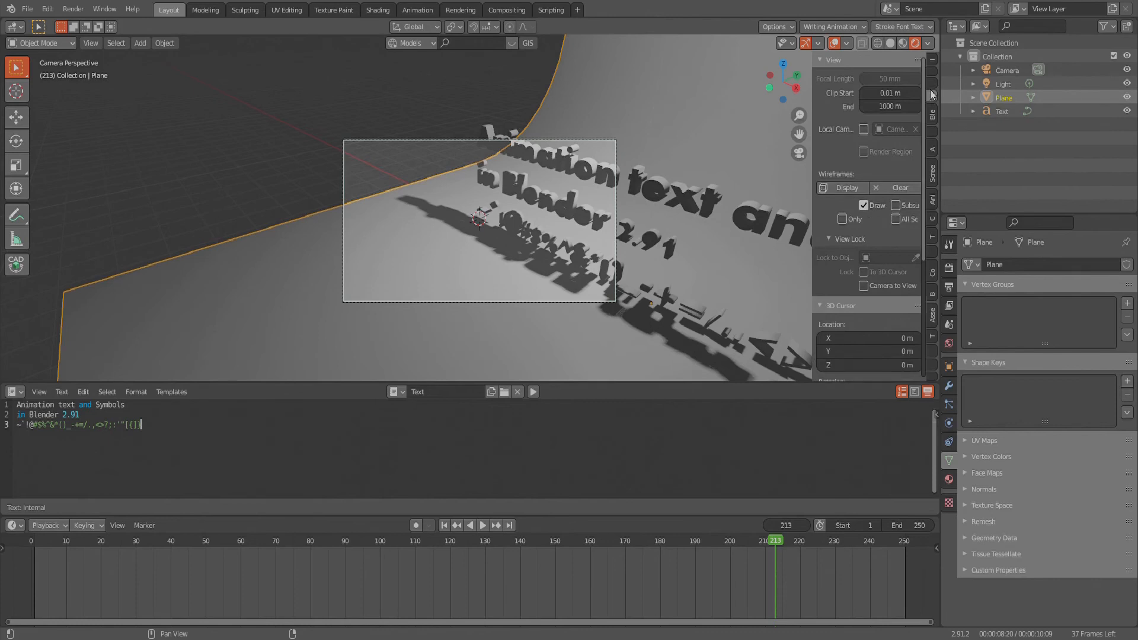
{"action": "left_click", "coordinate": [863, 286]}
{"action": "middle_click_drag", "start_coordinate": [532, 210], "coordinate": [484, 215]}
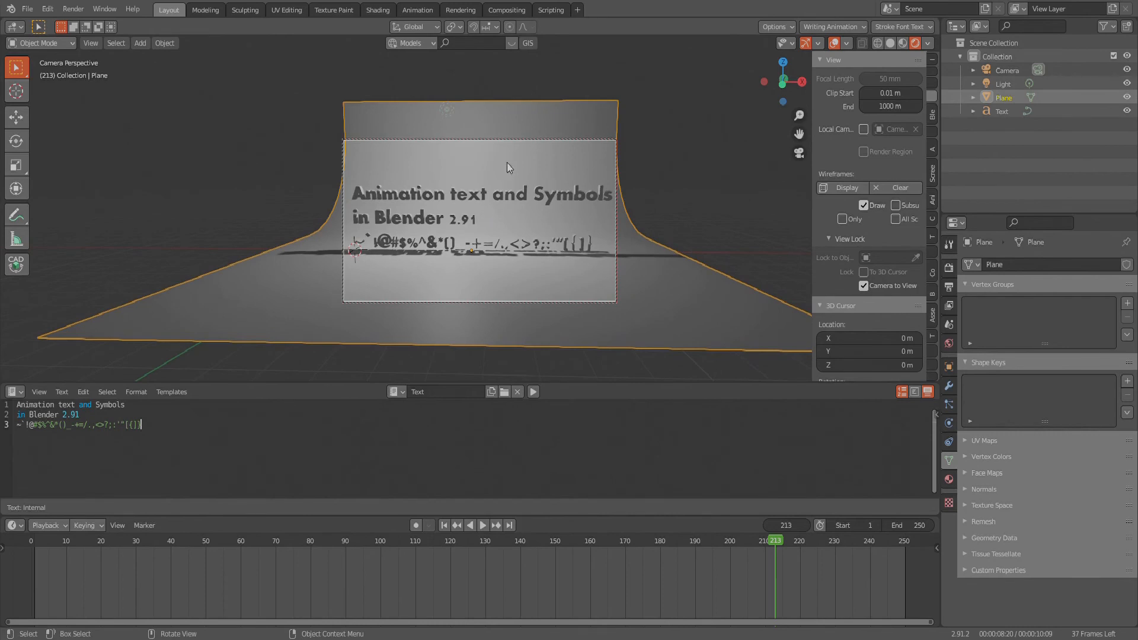
- Scale the backdrop by about 1.86 along the X axis so it extends well beyond the camera frame
{"action": "key", "text": "s"}
{"action": "key", "text": "x"}
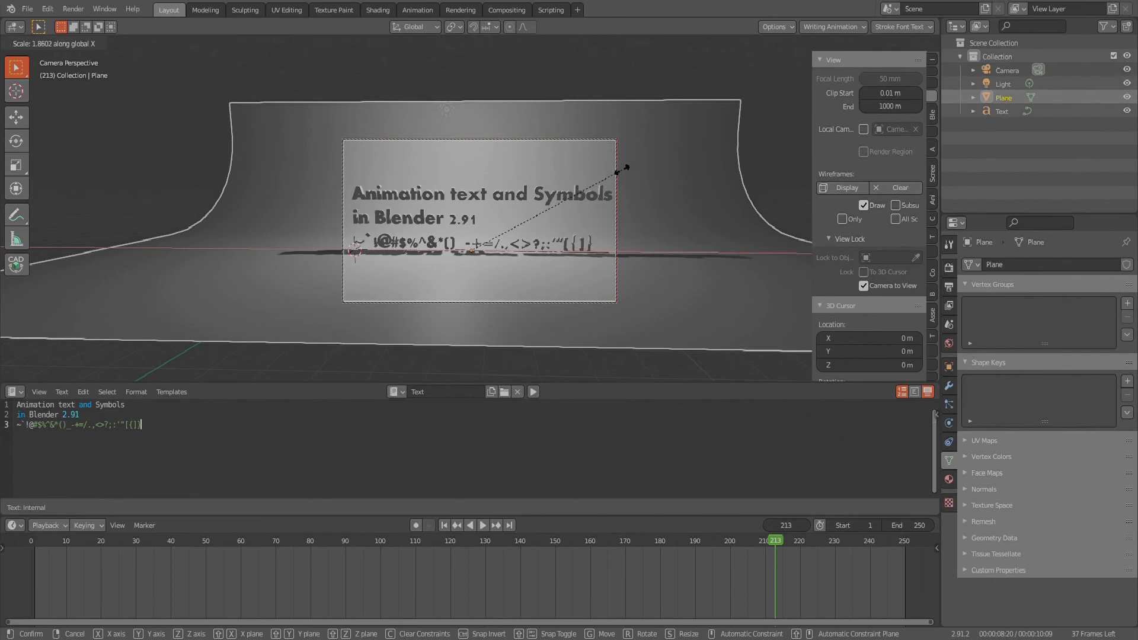
{"action": "left_click", "coordinate": [623, 169]}
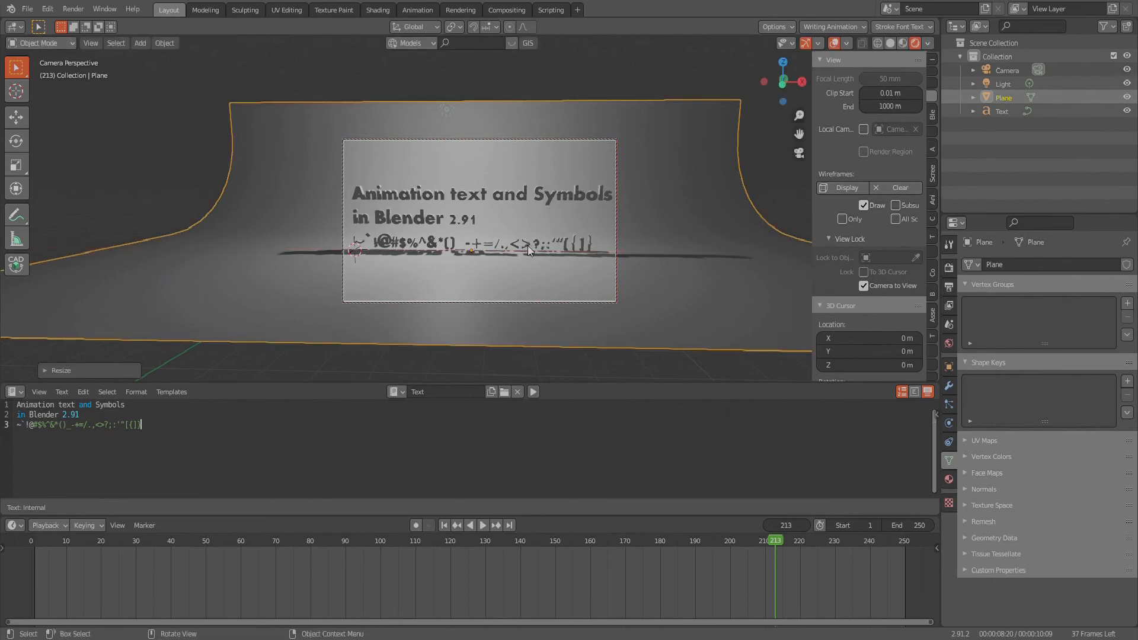
- Pull the camera back slightly for more margin around the text, and unlock Camera to View
{"action": "scroll", "coordinate": [525, 247], "scroll_direction": "down", "scroll_amount": 1}
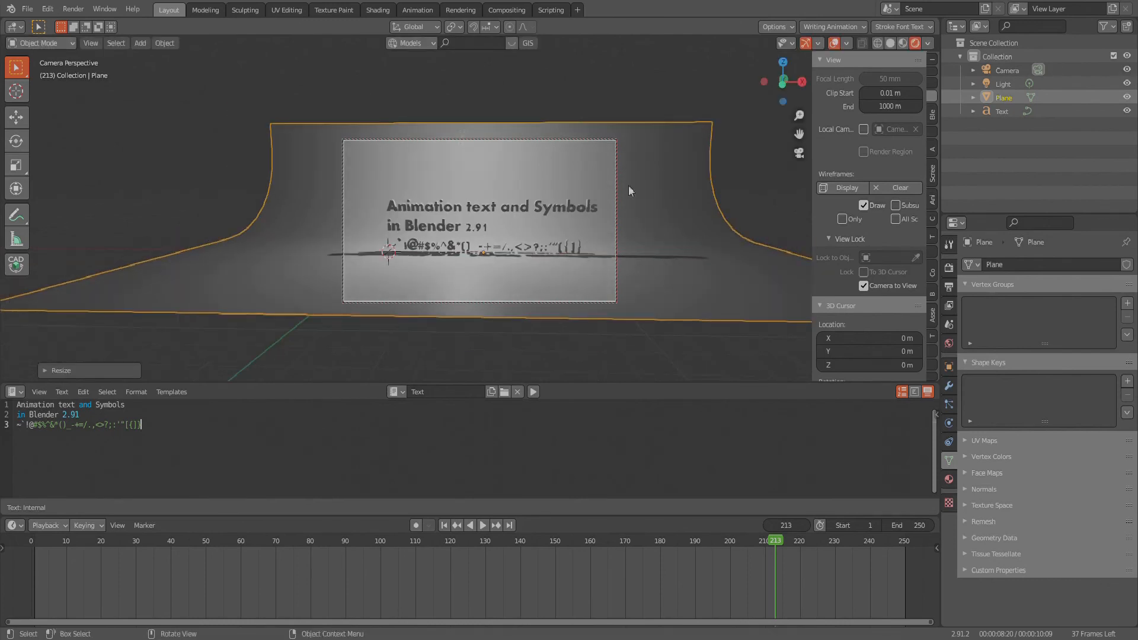
{"action": "left_click", "coordinate": [862, 285]}
{"action": "middle_click_drag", "start_coordinate": [524, 310], "coordinate": [436, 194]}
- Give the text object a new material with a bright red base color, hue about 0.007
{"action": "left_click", "coordinate": [436, 194]}
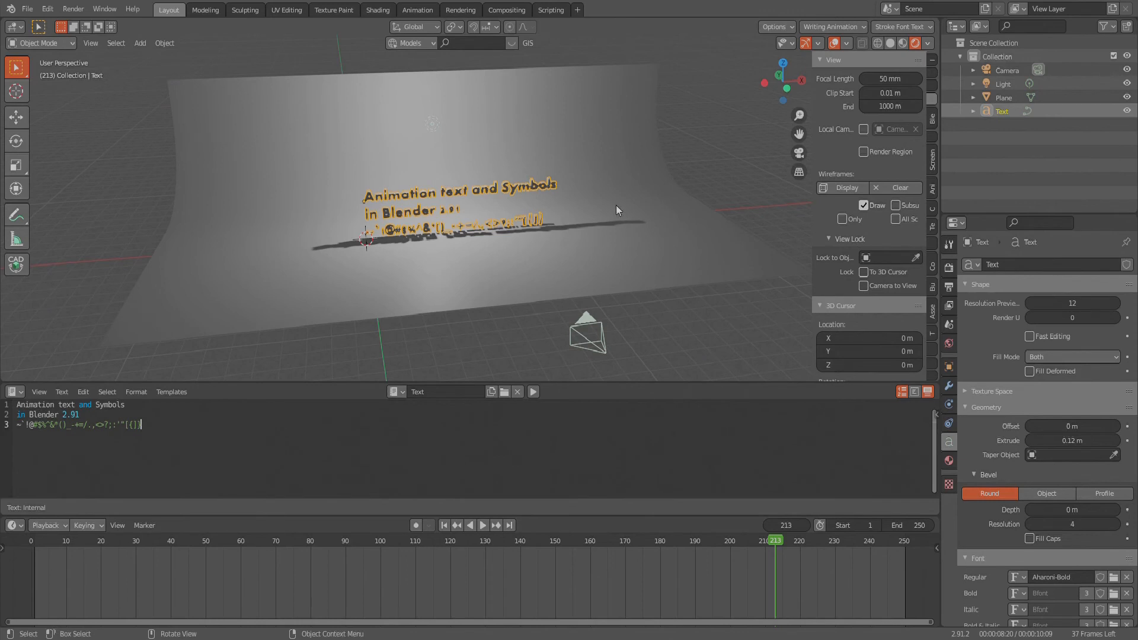
{"action": "scroll", "coordinate": [616, 207], "scroll_direction": "up", "scroll_amount": 2}
{"action": "left_click", "coordinate": [948, 461]}
{"action": "left_click", "coordinate": [1040, 325]}
{"action": "left_click", "coordinate": [1046, 452]}
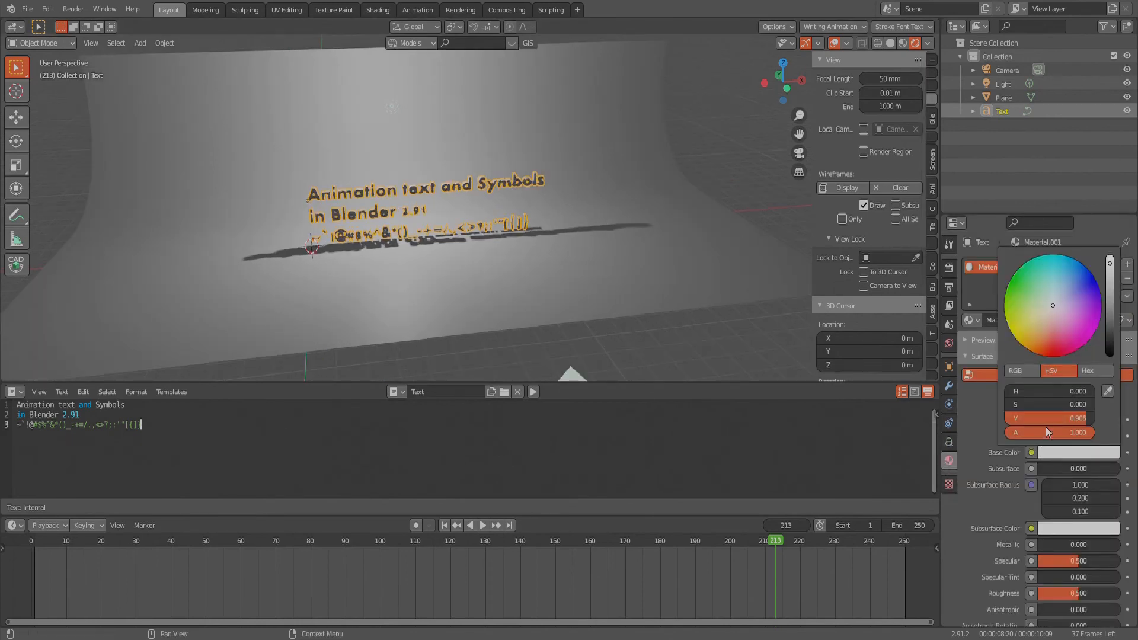
{"action": "left_click_drag", "start_coordinate": [1051, 339], "coordinate": [1049, 354]}
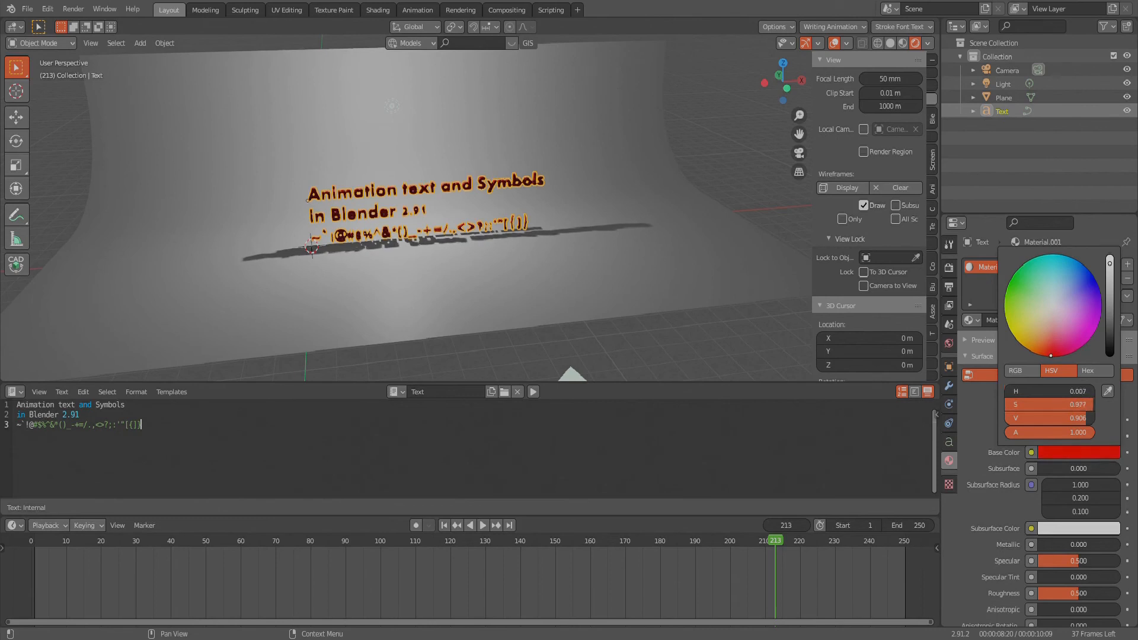
- Give the backdrop a new material with a light blue base color, hue 0.587 and saturation 0.547
{"action": "left_click", "coordinate": [656, 228]}
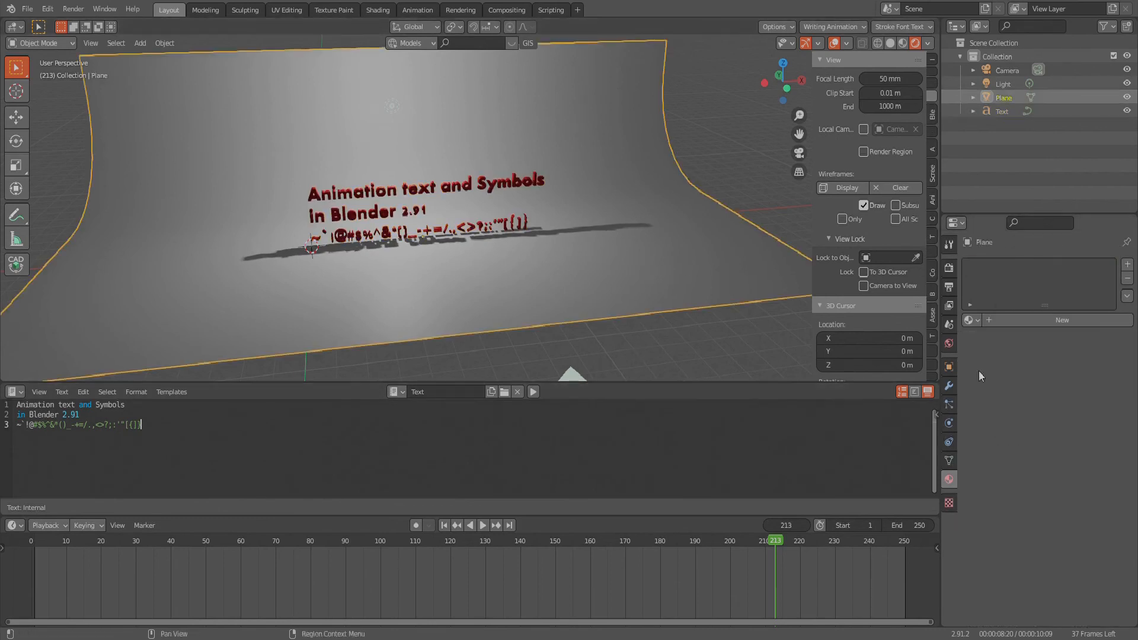
{"action": "left_click", "coordinate": [1003, 325]}
{"action": "left_click", "coordinate": [1065, 454]}
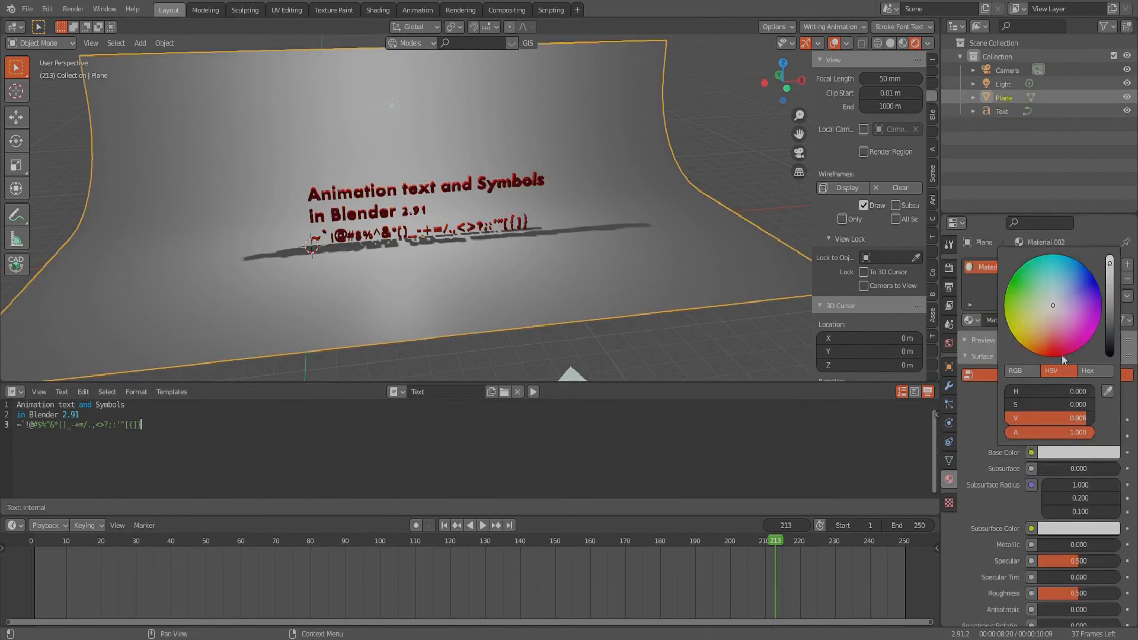
{"action": "left_click", "coordinate": [1065, 325]}
{"action": "left_click", "coordinate": [1066, 282]}
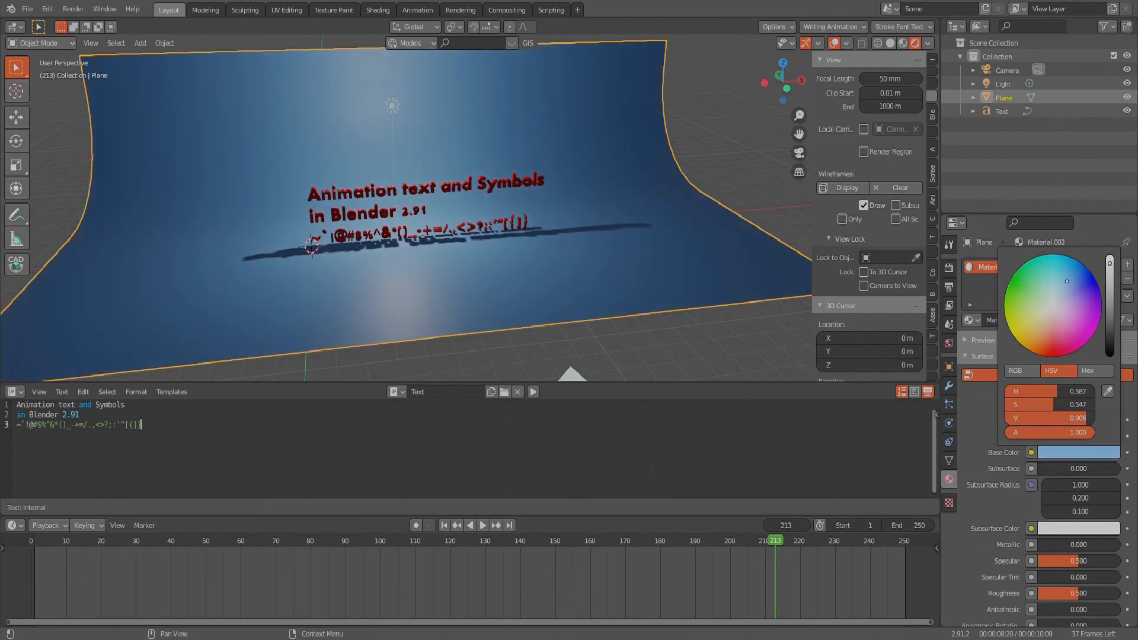
- Examine the red text and blue backdrop up close from several angles, checking each object's material
{"action": "scroll", "coordinate": [401, 191], "scroll_direction": "up", "scroll_amount": 5}
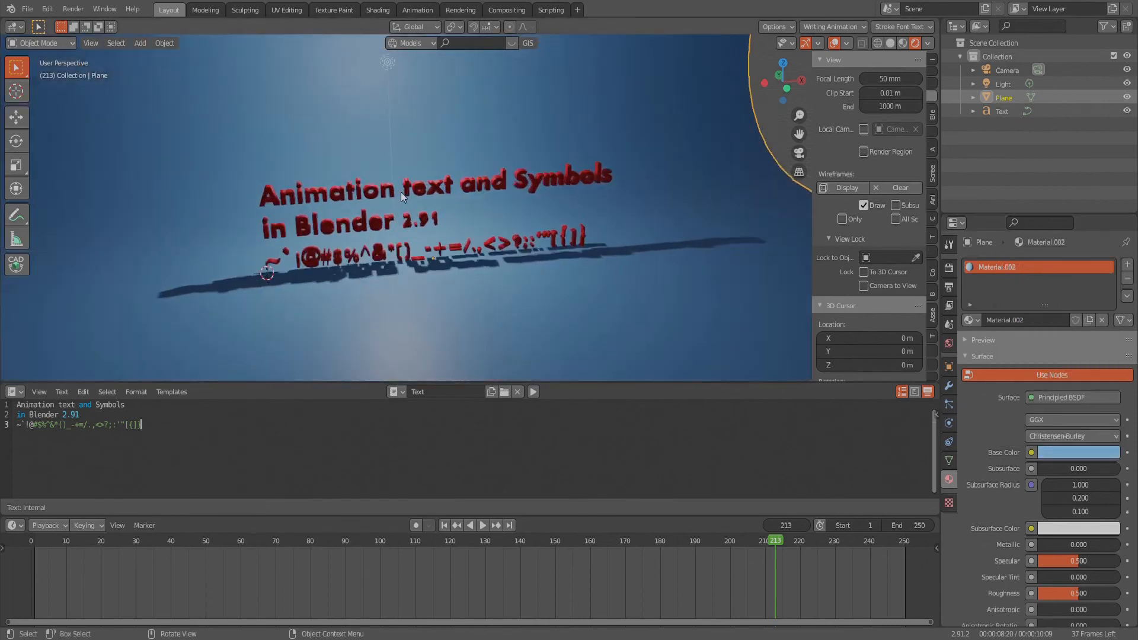
{"action": "scroll", "coordinate": [403, 199], "scroll_direction": "up", "scroll_amount": 5}
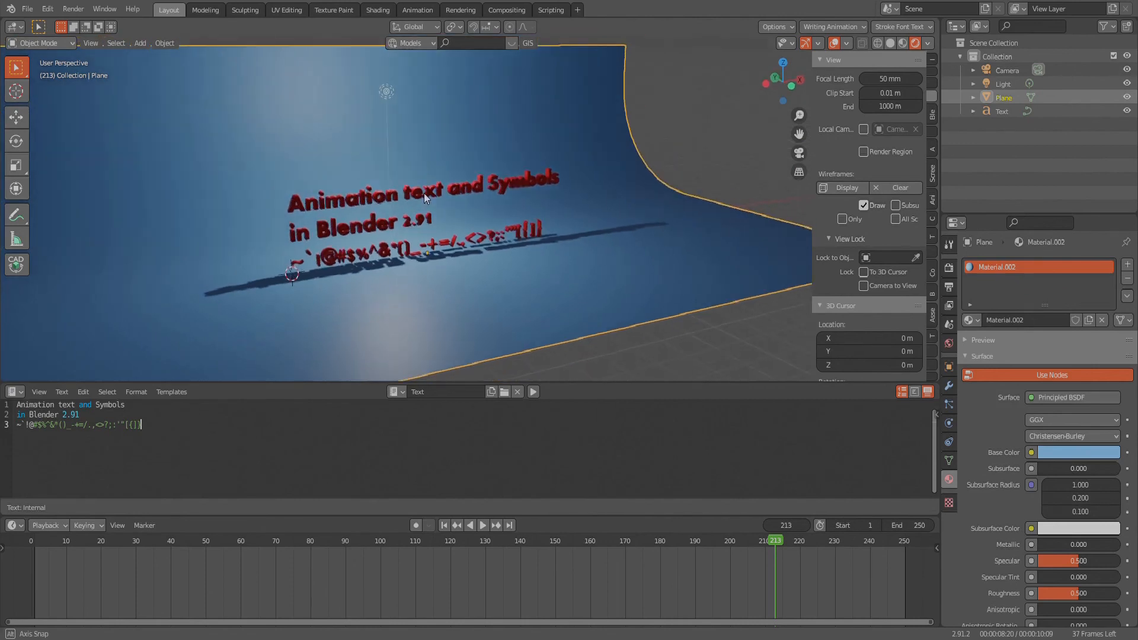
{"action": "scroll", "coordinate": [425, 197], "scroll_direction": "down", "scroll_amount": 2}
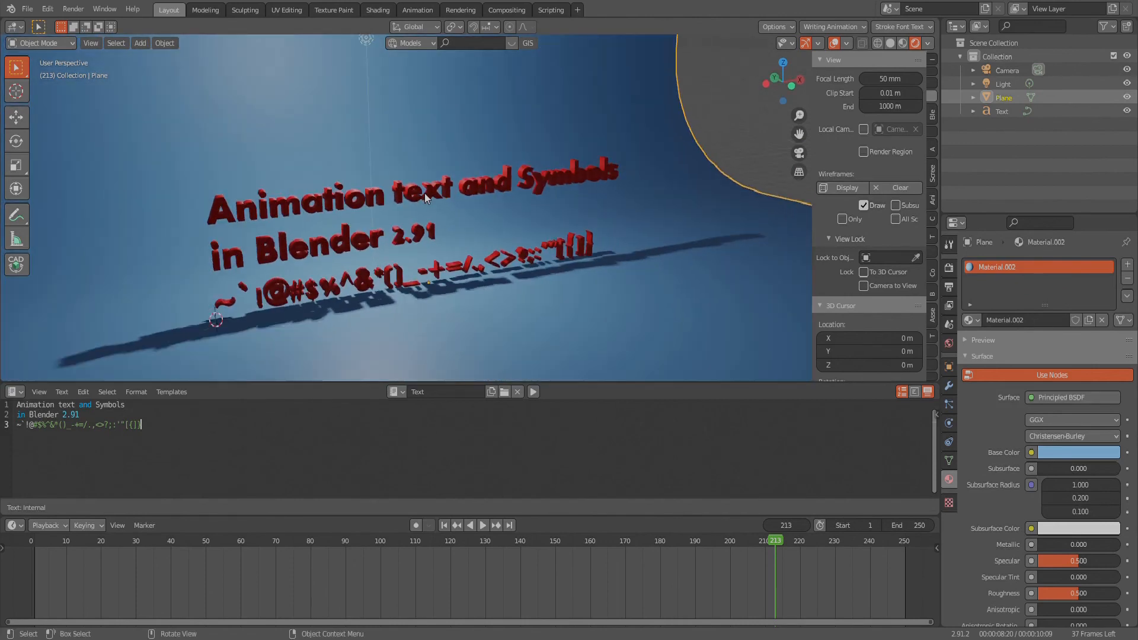
{"action": "left_click", "coordinate": [398, 242]}
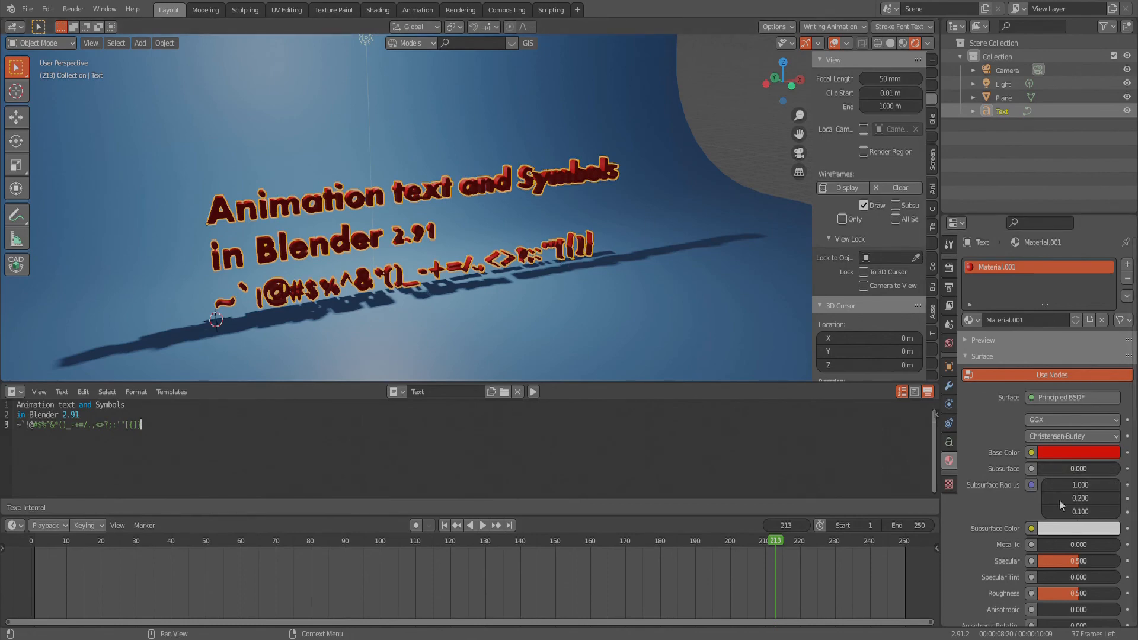
{"action": "middle_click_drag", "start_coordinate": [611, 274], "coordinate": [584, 298]}
{"action": "left_click", "coordinate": [584, 298]}
{"action": "scroll", "coordinate": [470, 215], "scroll_direction": "down", "scroll_amount": 2}
{"action": "scroll", "coordinate": [472, 233], "scroll_direction": "up", "scroll_amount": 5}
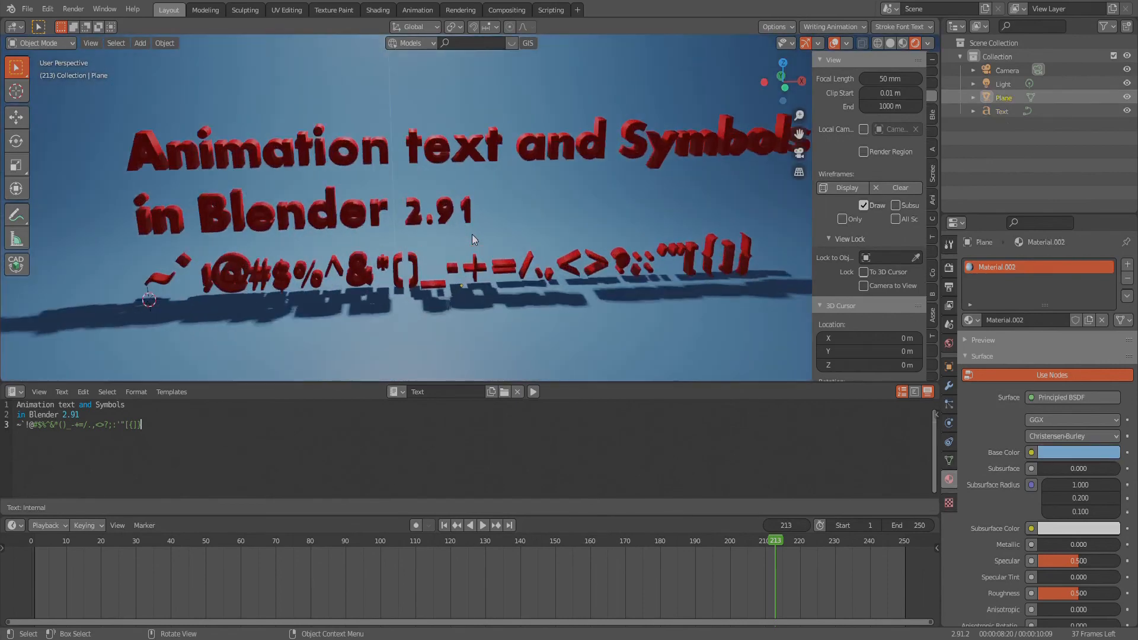
- Play the colored text animation from frame 8 in the rendered view, and stop on frame 214 with the full text shown
{"action": "scroll", "coordinate": [474, 244], "scroll_direction": "down", "scroll_amount": 2}
{"action": "middle_click_drag", "start_coordinate": [474, 245], "coordinate": [496, 240]}
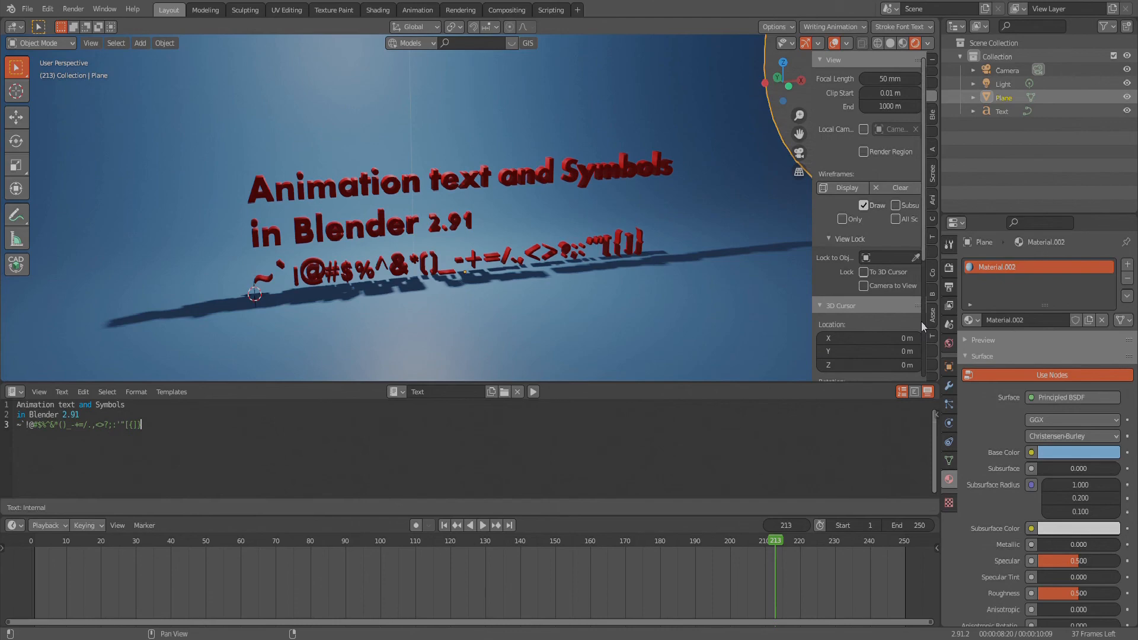
{"action": "middle_click_drag", "start_coordinate": [756, 239], "coordinate": [627, 277]}
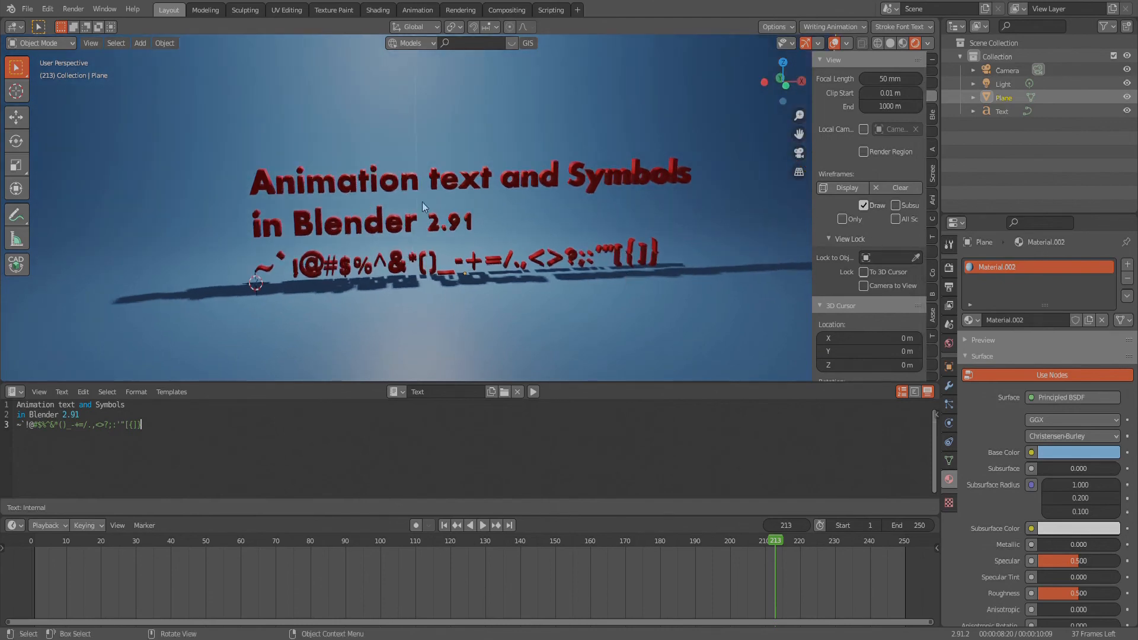
{"action": "middle_click_drag", "start_coordinate": [415, 185], "coordinate": [444, 205]}
{"action": "left_click_drag", "start_coordinate": [770, 544], "coordinate": [66, 577]}
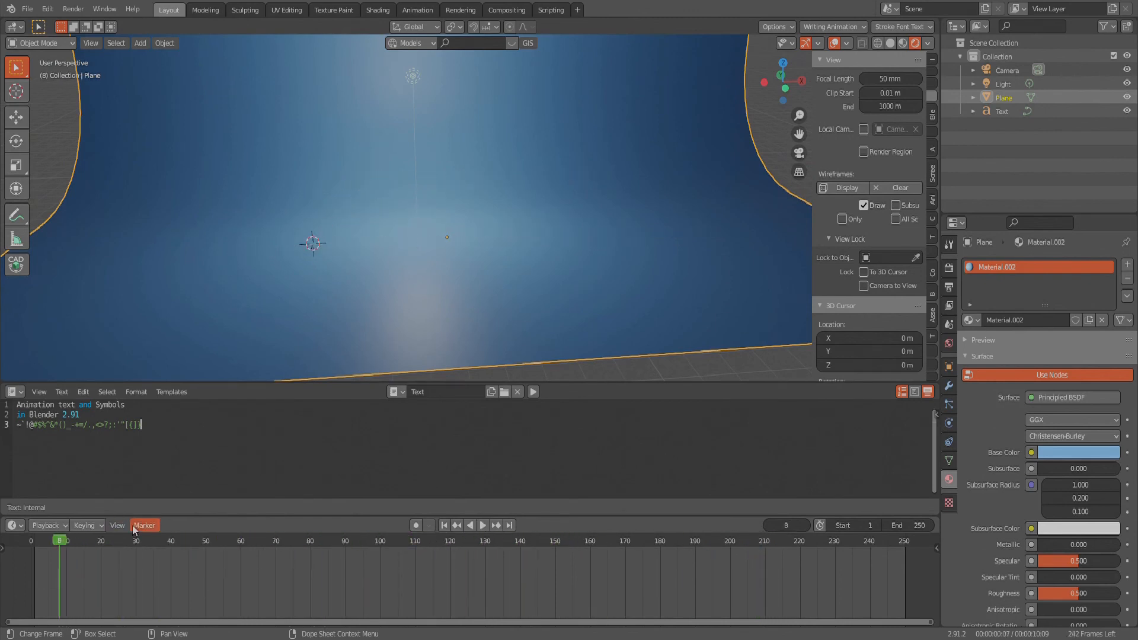
{"action": "key", "text": "space"}
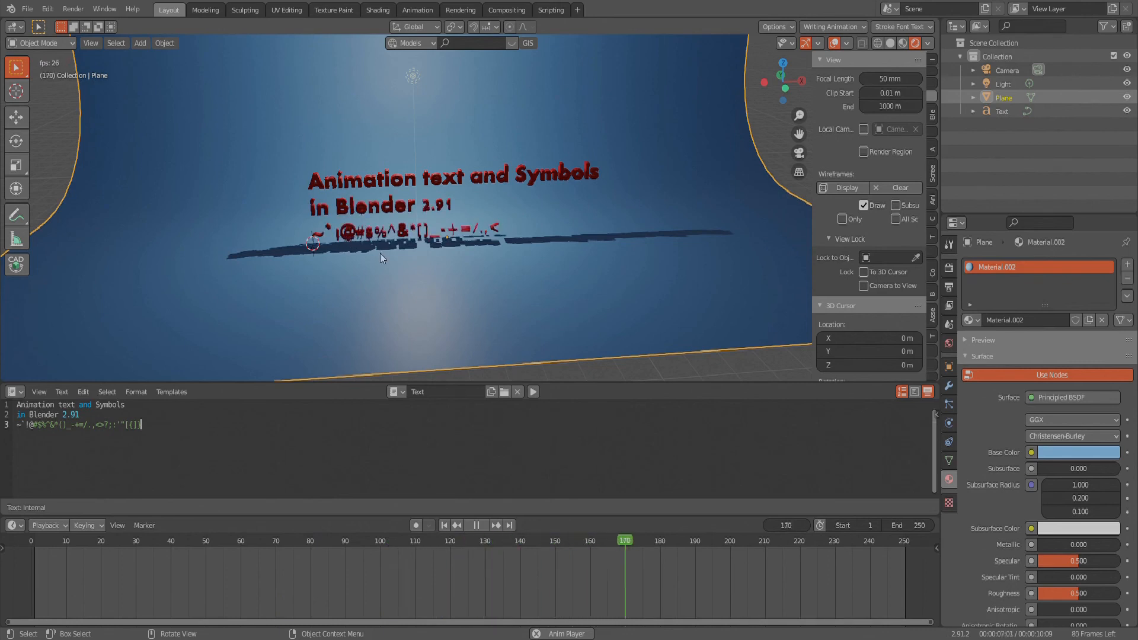
{"action": "key", "text": "Escape"}
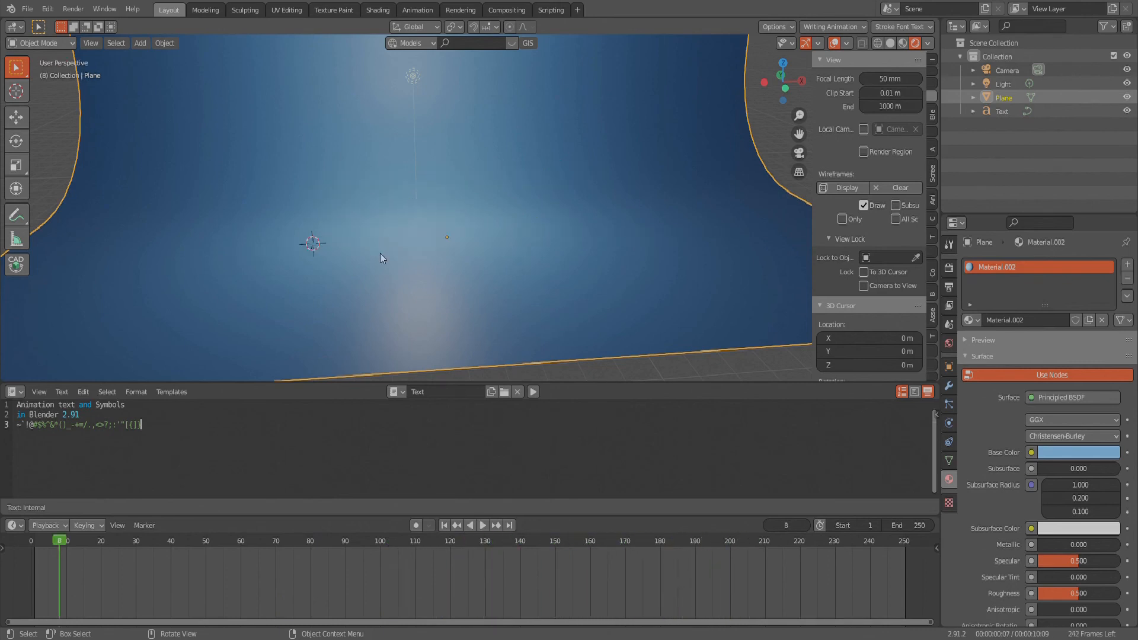
{"action": "key", "text": "space"}
{"action": "left_click_drag", "start_coordinate": [272, 538], "coordinate": [779, 510]}
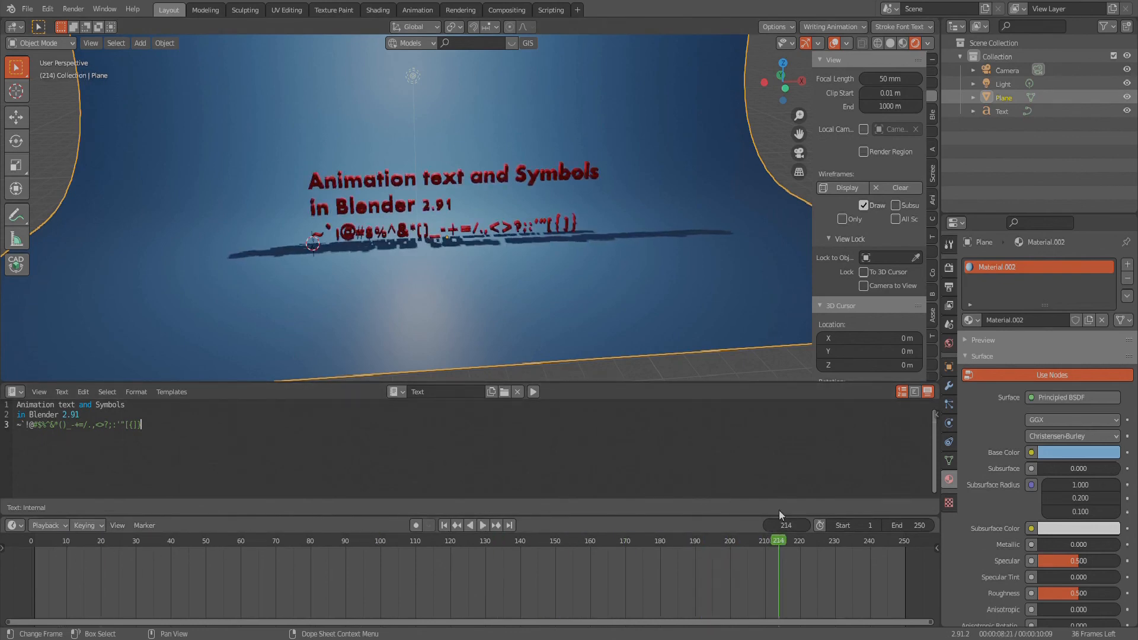
- Move the point light about 6 m along negative Y, in front of the text, and lower it about 3.7 m
{"action": "middle_click_drag", "start_coordinate": [633, 151], "coordinate": [455, 170]}
{"action": "left_click", "coordinate": [454, 157]}
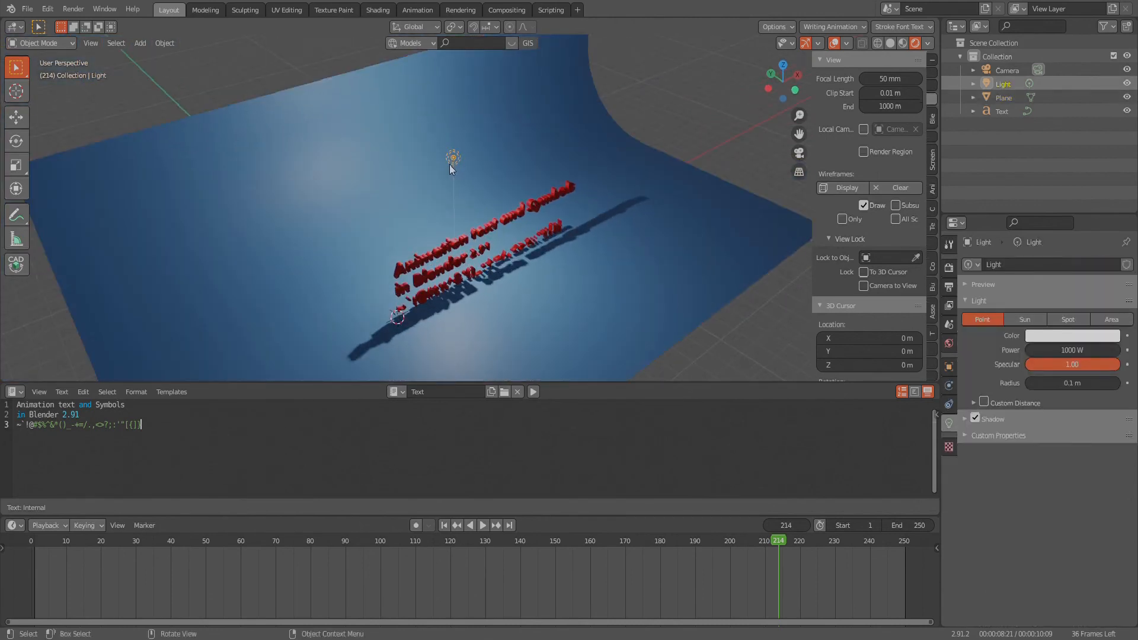
{"action": "key", "text": "g"}
{"action": "key", "text": "y"}
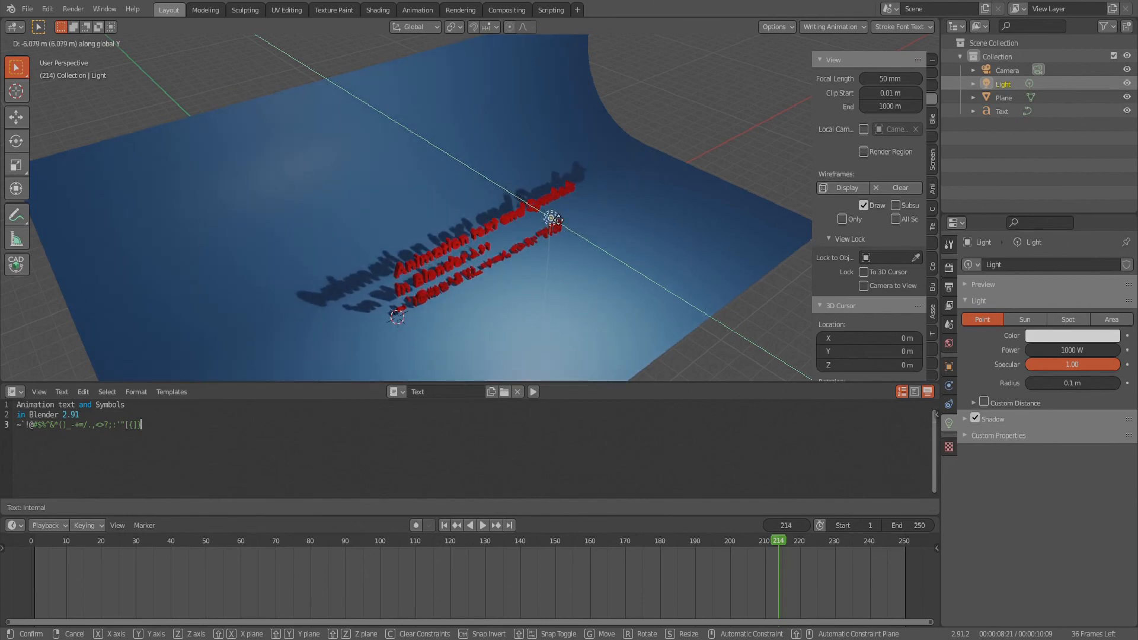
{"action": "left_click", "coordinate": [553, 215]}
{"action": "key", "text": "g"}
{"action": "key", "text": "z"}
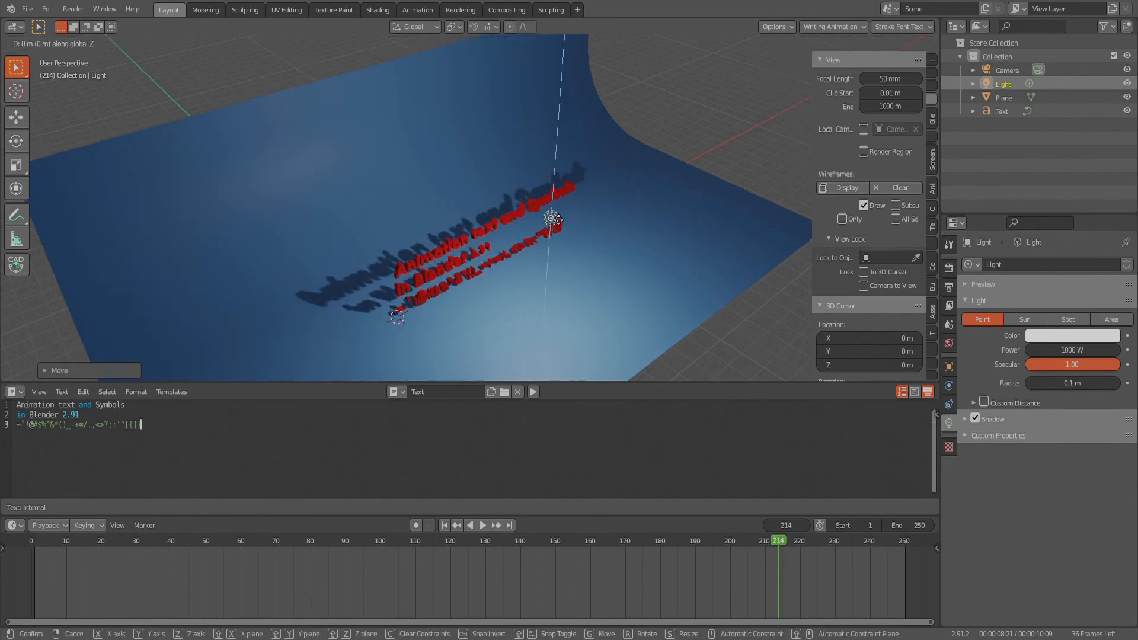
{"action": "left_click", "coordinate": [519, 290]}
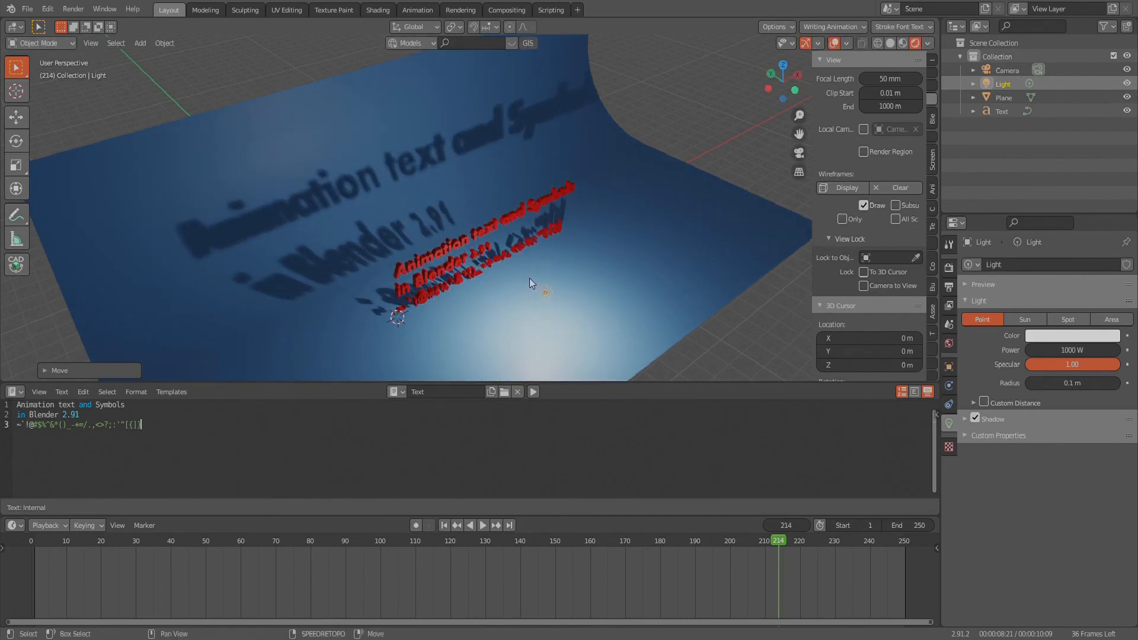
- Duplicate the light twice, placing one copy higher toward the backdrop's right side and the other about 19.4 m to its left
{"action": "middle_click_drag", "start_coordinate": [528, 279], "coordinate": [603, 265]}
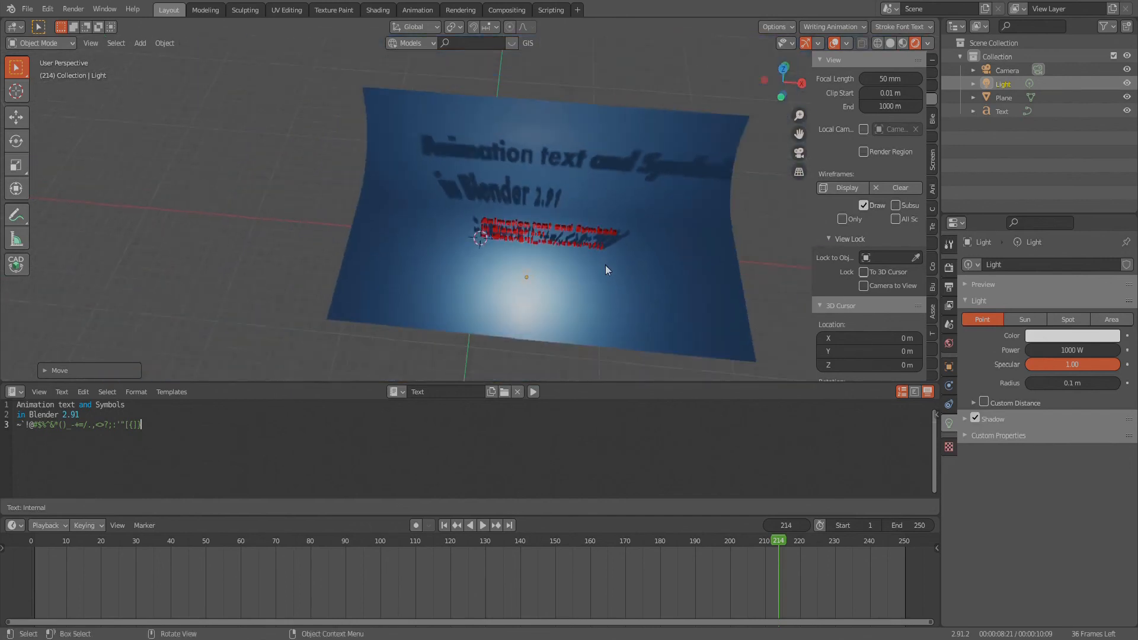
{"action": "scroll", "coordinate": [605, 265], "scroll_direction": "up", "scroll_amount": 3}
{"action": "key", "text": "shift+d"}
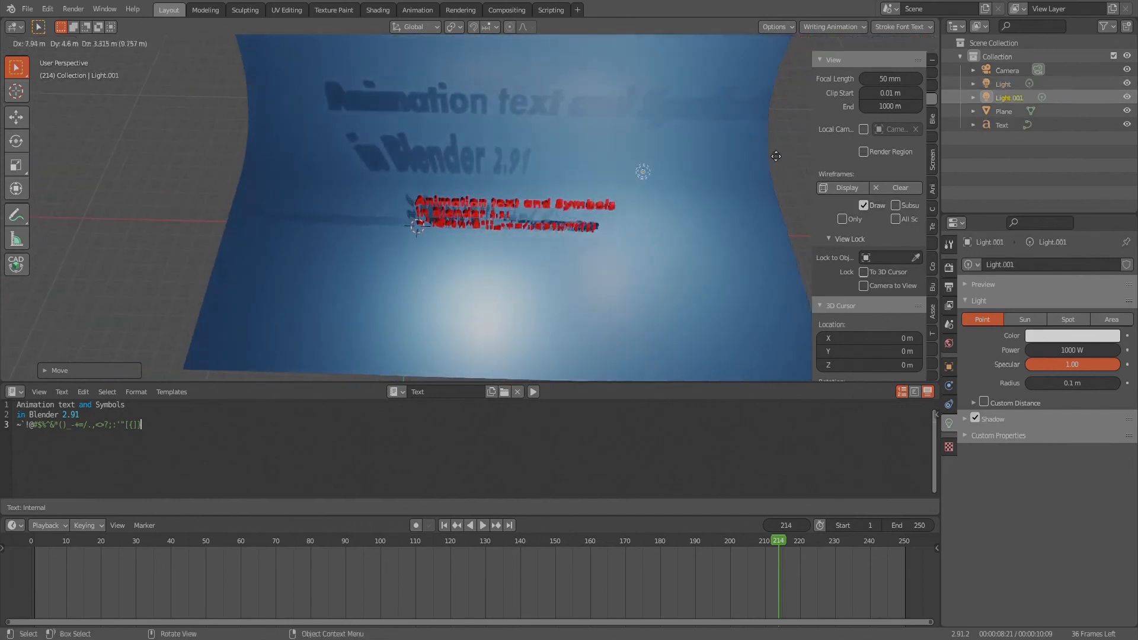
{"action": "left_click", "coordinate": [815, 120]}
{"action": "key", "text": "shift+d"}
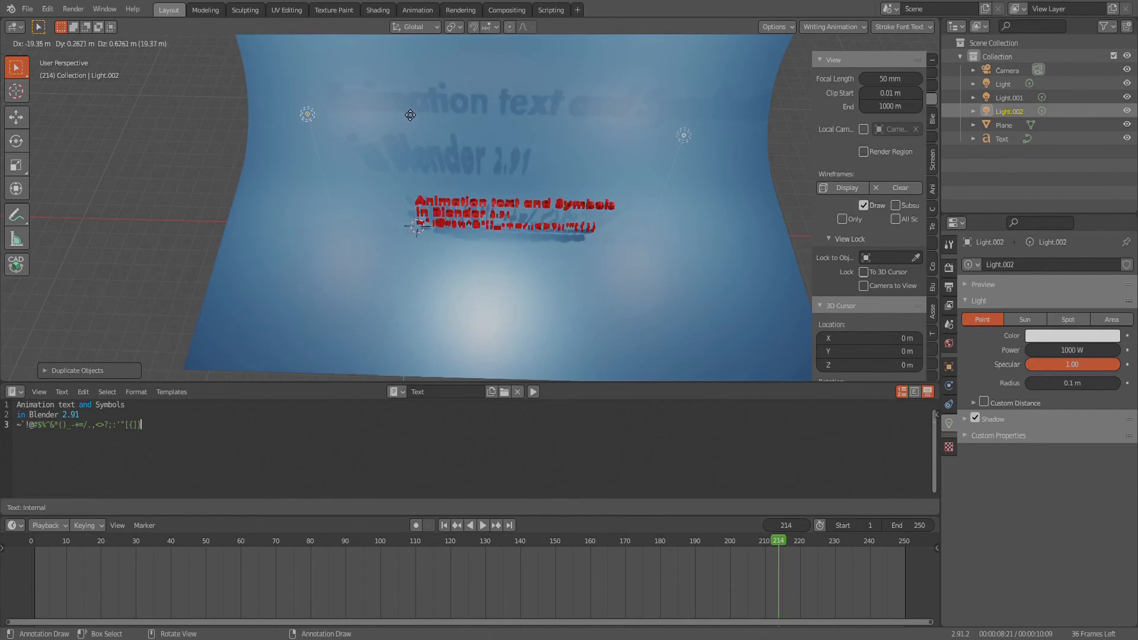
{"action": "left_click", "coordinate": [410, 114]}
- Examine the new lighting on the text through the camera, play the animation, and inspect frame 208 from an angle
{"action": "scroll", "coordinate": [533, 261], "scroll_direction": "up", "scroll_amount": 3}
{"action": "middle_click_drag", "start_coordinate": [534, 261], "coordinate": [560, 216]}
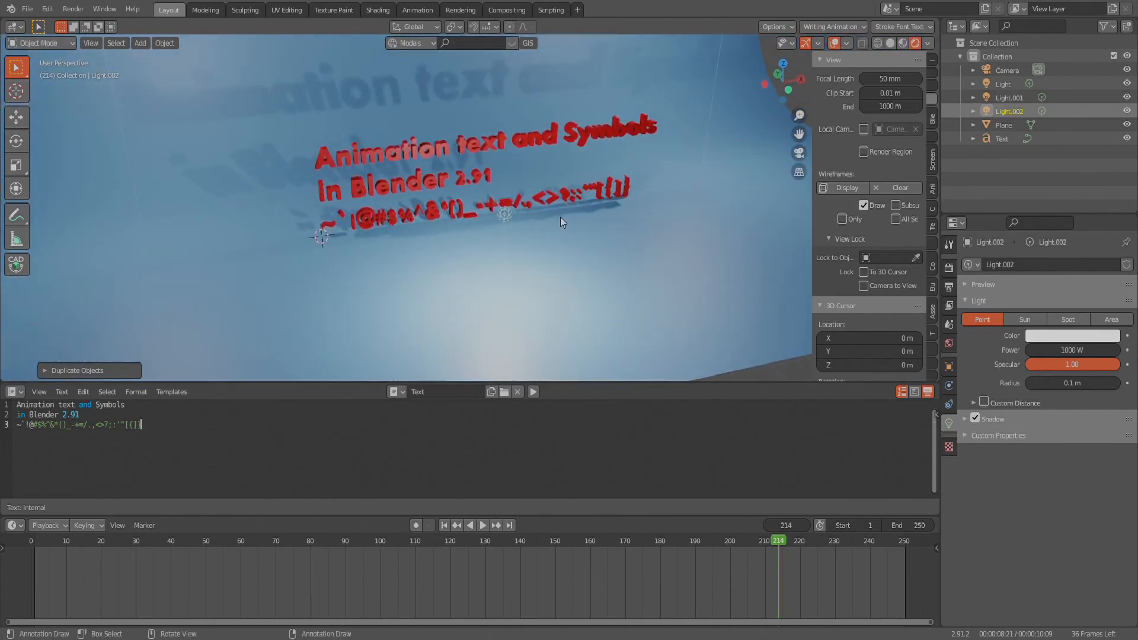
{"action": "key", "text": "KP_0"}
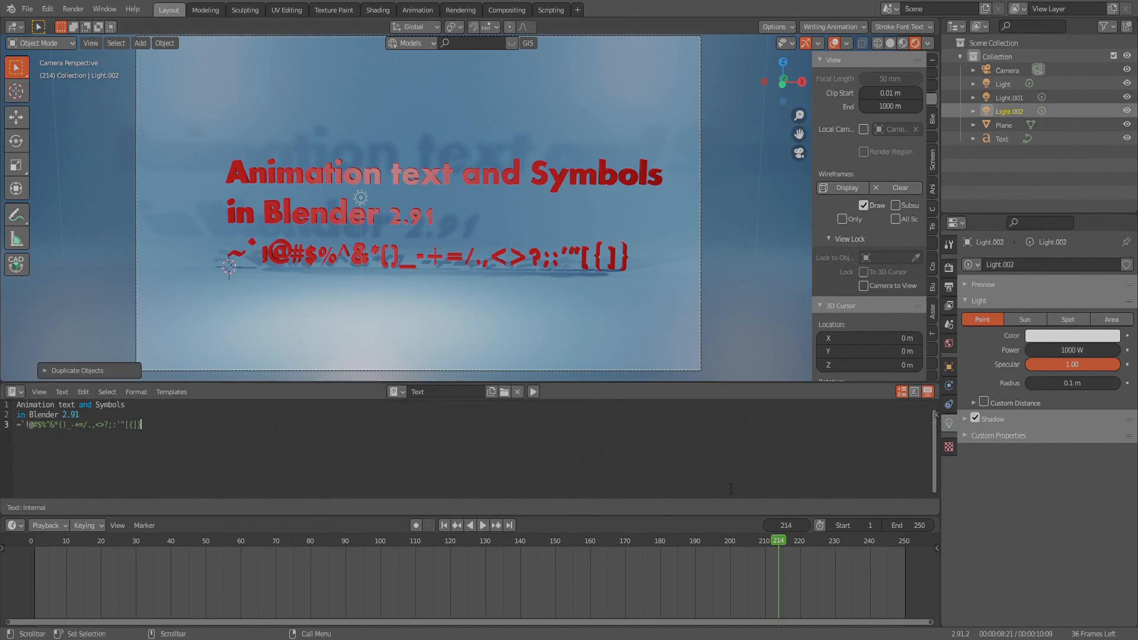
{"action": "key", "text": "space"}
{"action": "left_click_drag", "start_coordinate": [782, 544], "coordinate": [757, 535]}
{"action": "scroll", "coordinate": [503, 439], "scroll_direction": "down", "scroll_amount": 1}
{"action": "middle_click_drag", "start_coordinate": [520, 303], "coordinate": [558, 231]}
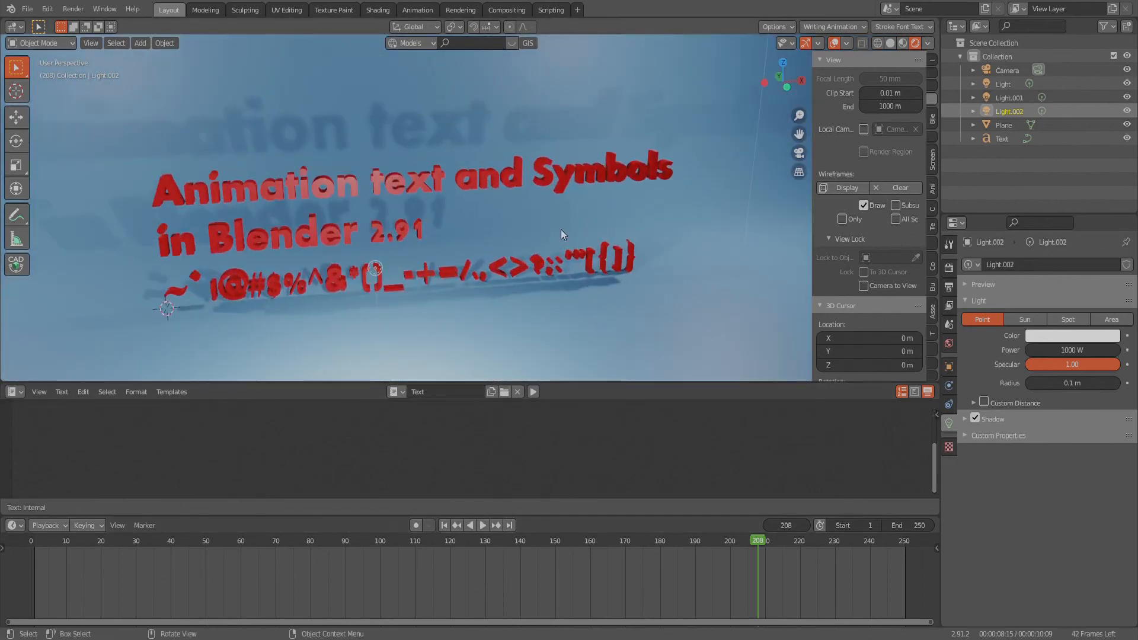